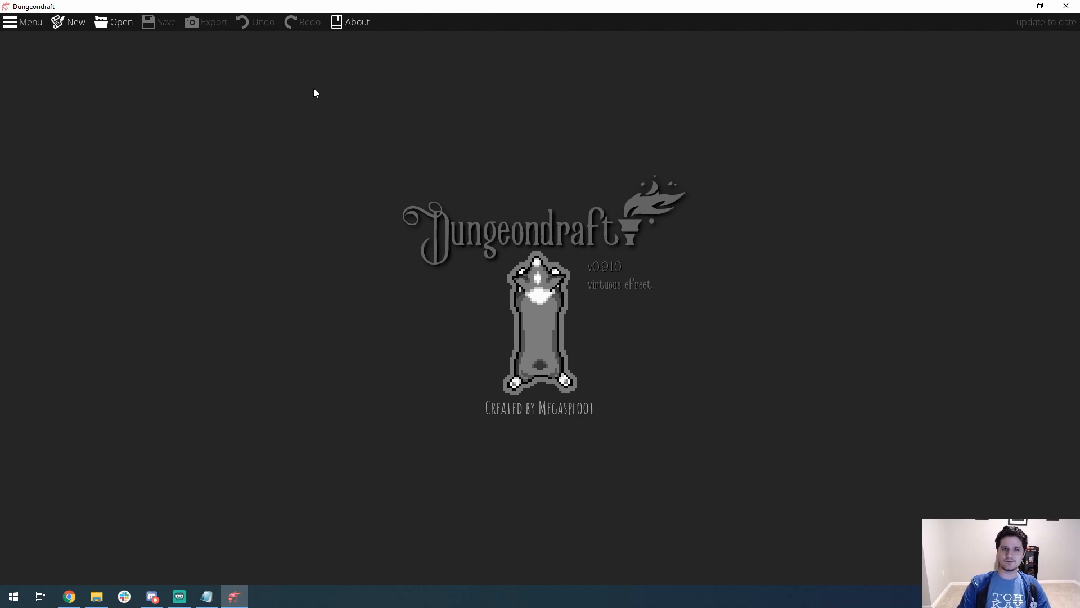
- Open Dungeondraft's AppData folder in File Explorer, examine its files and return to Dungeondraft
left_click(36, 24)
left_click(46, 103)
left_click_drag(521, 163, 467, 133)
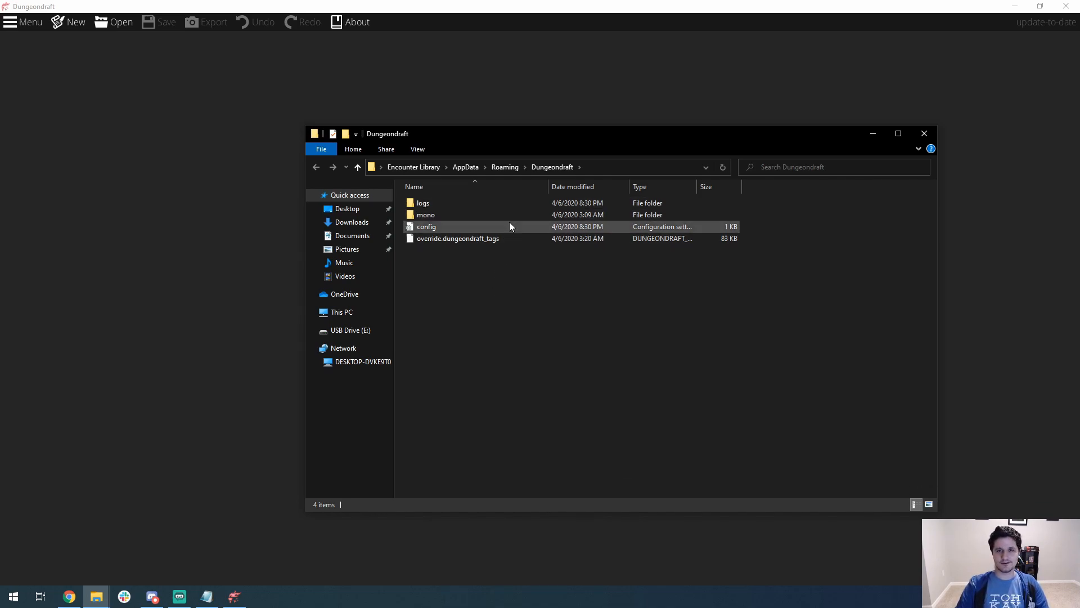
left_click(538, 101)
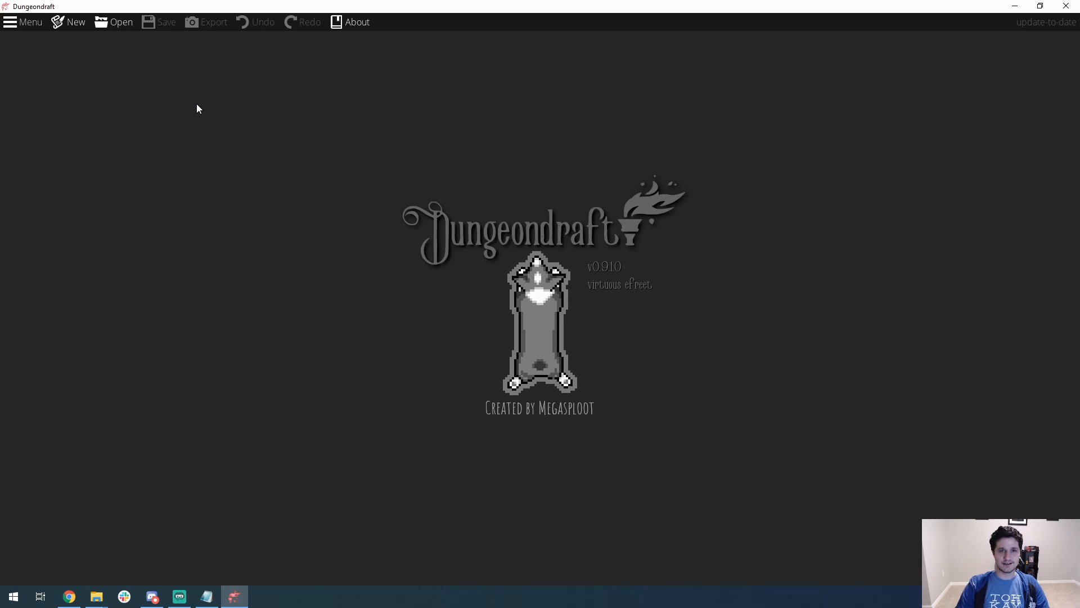
- Create a new map 35 tiles wide and 20 tiles high without the Map Wizard
left_click(62, 21)
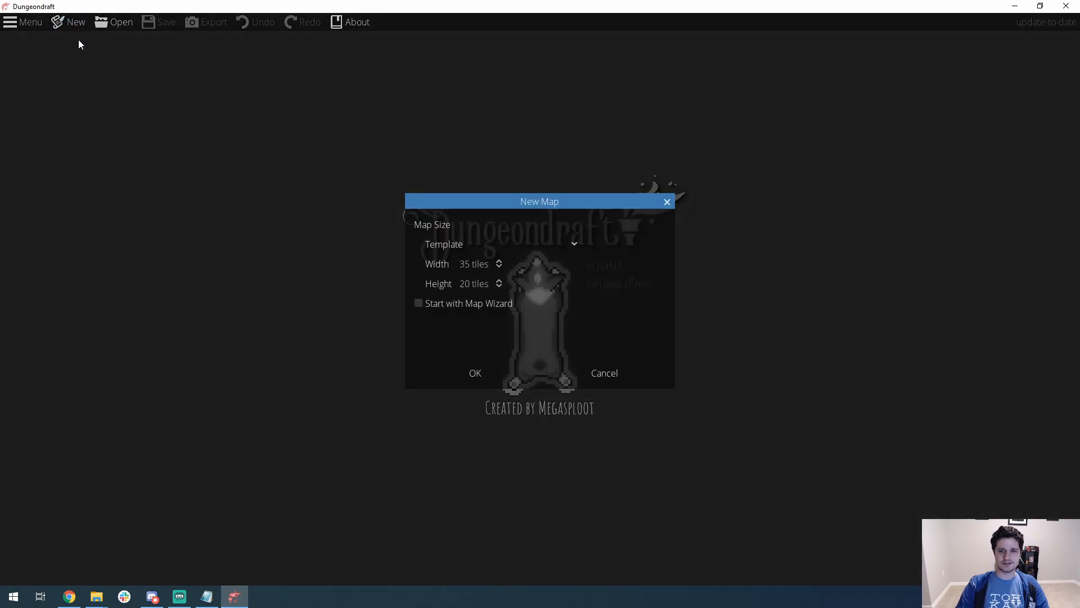
left_click(471, 373)
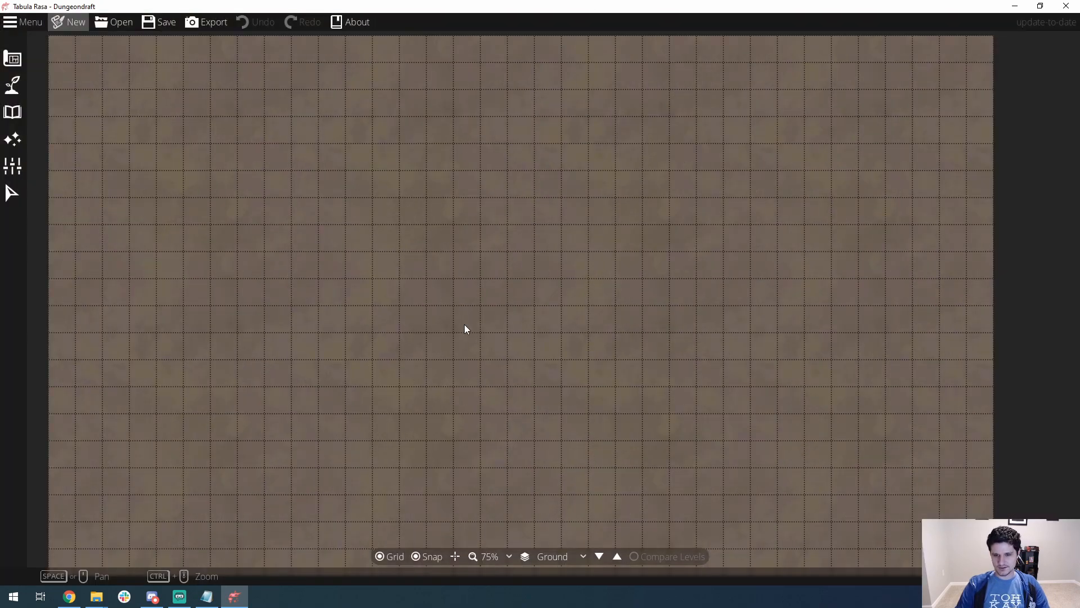
left_click_drag(464, 324, 483, 321)
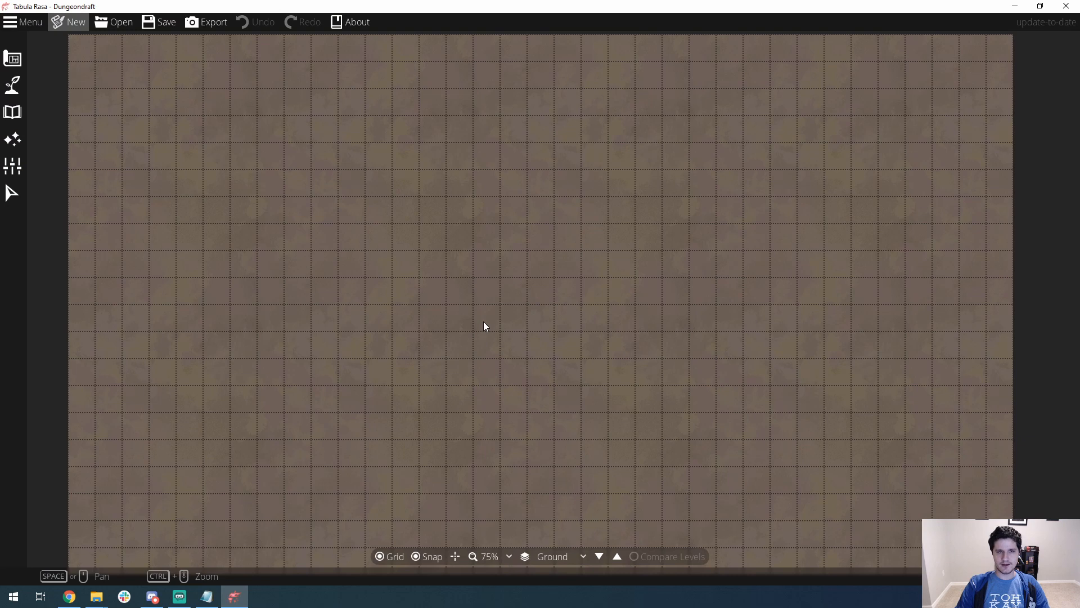
- Draw a walled wood-floor room about 4 by 3 tiles near the map's upper-left corner and add a 2 by 1 tile alcove on its upper edge
left_click(12, 55)
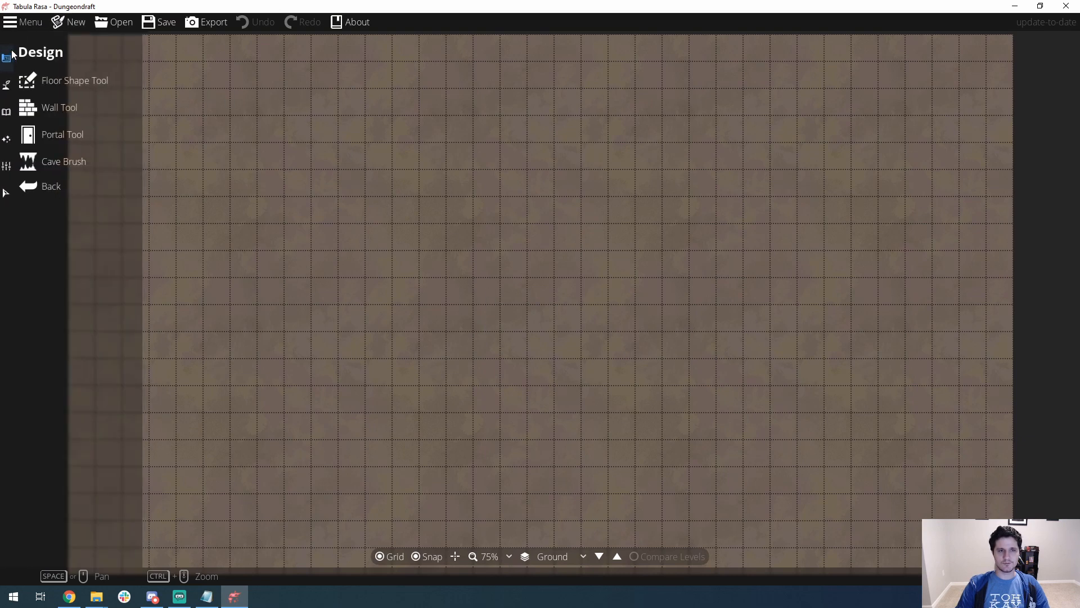
left_click(71, 79)
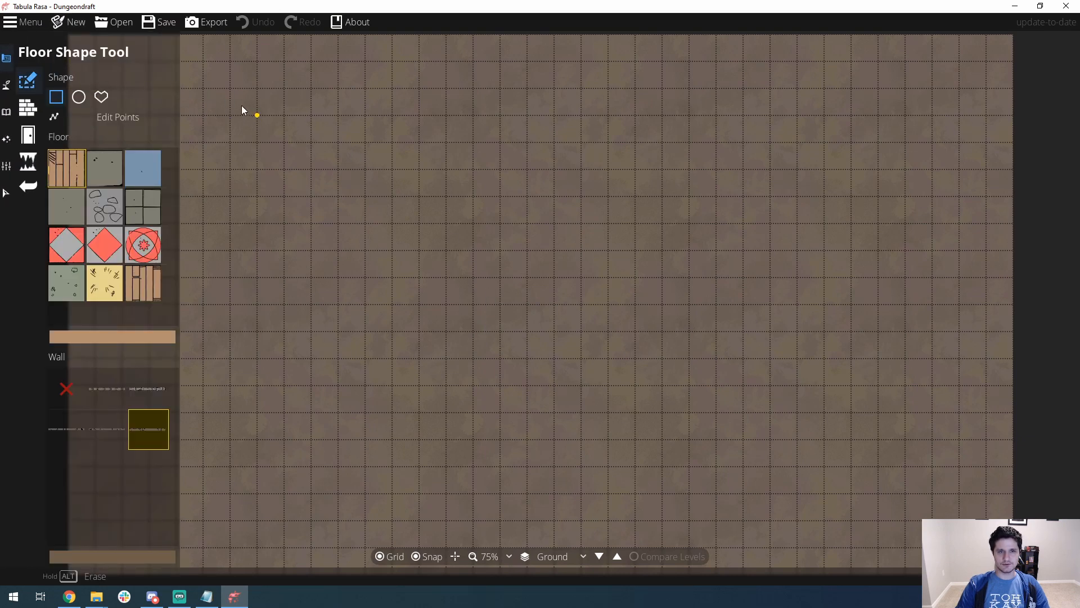
left_click_drag(234, 89, 332, 174)
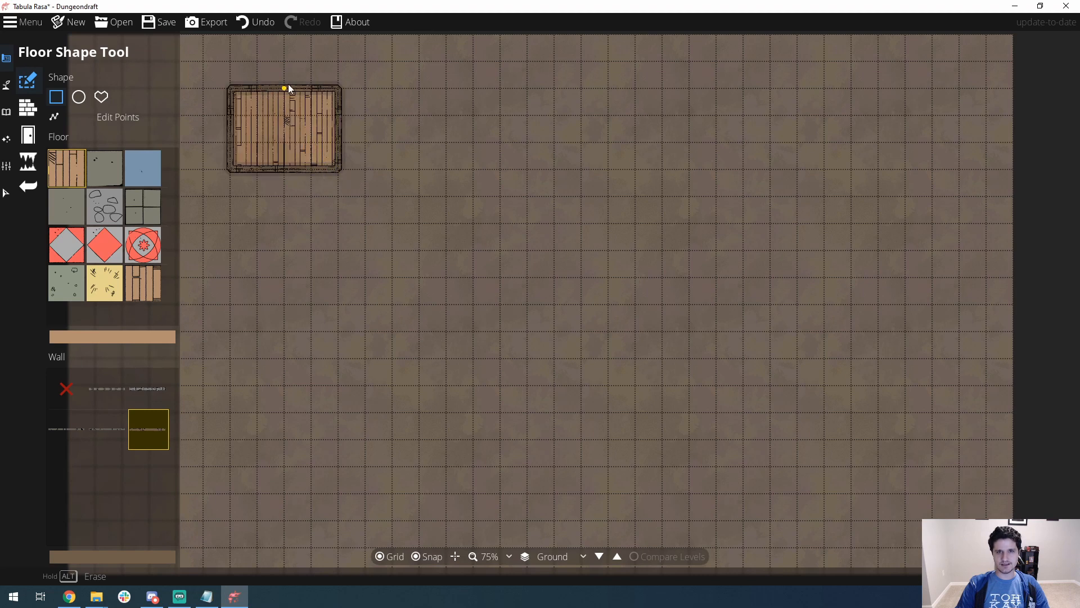
left_click_drag(259, 62, 280, 82)
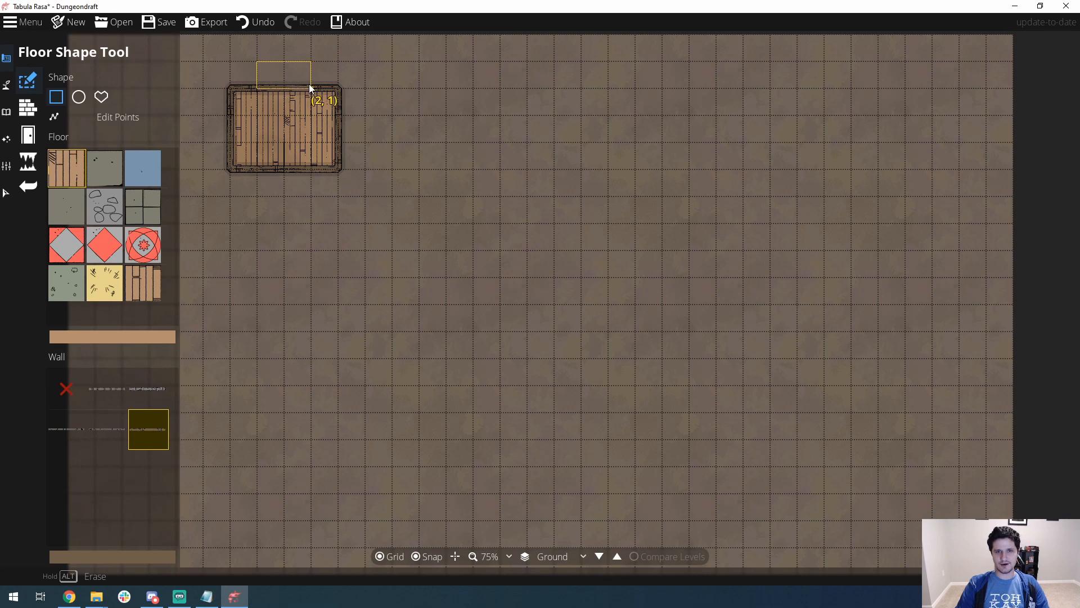
left_click_drag(310, 85, 306, 106)
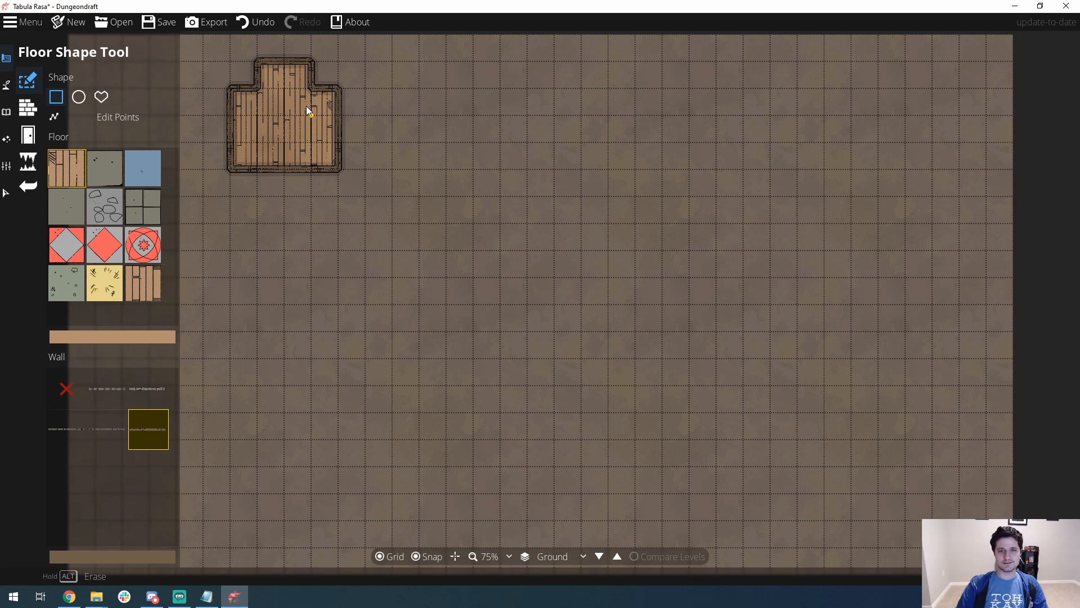
- Extend the room with a 3 by 2 tile wing to the east, plus 1 by 1 and 2 by 2 tile sections along the lower edge
left_click_drag(333, 119, 422, 157)
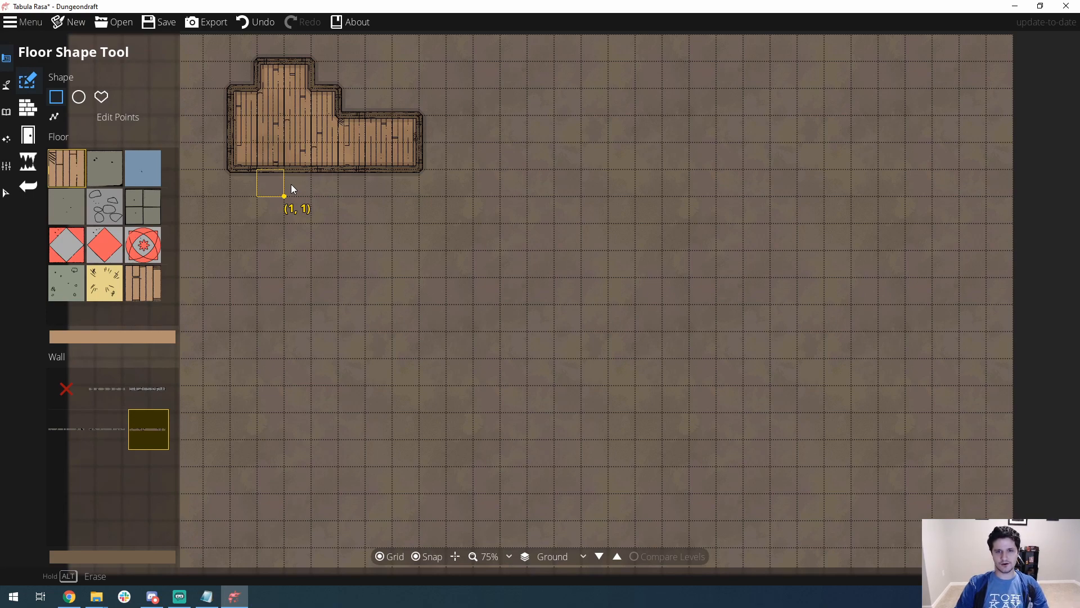
left_click_drag(292, 184, 291, 184)
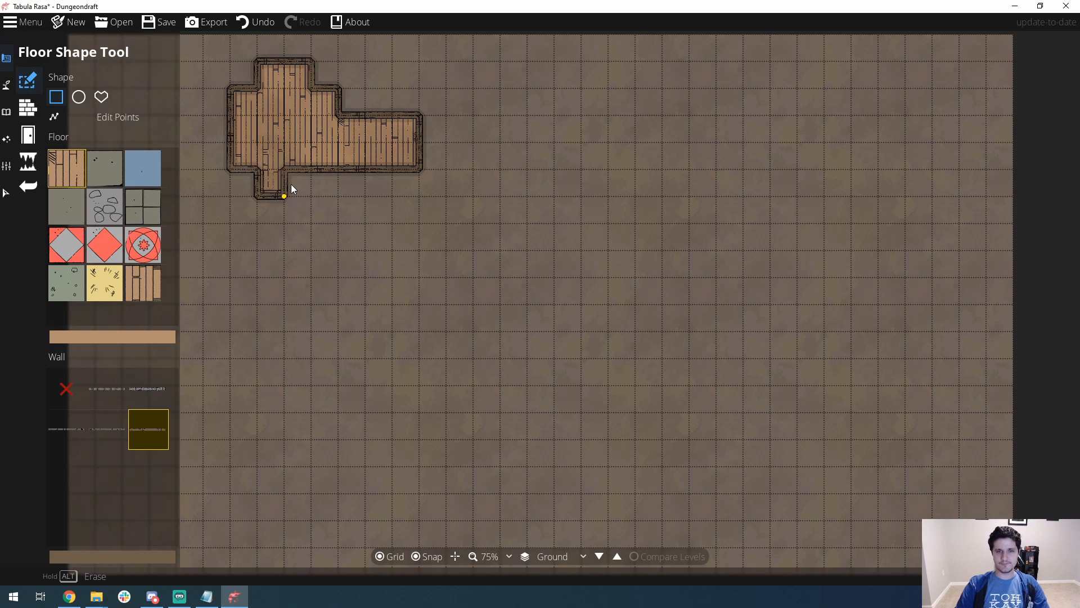
left_click_drag(379, 213, 382, 221)
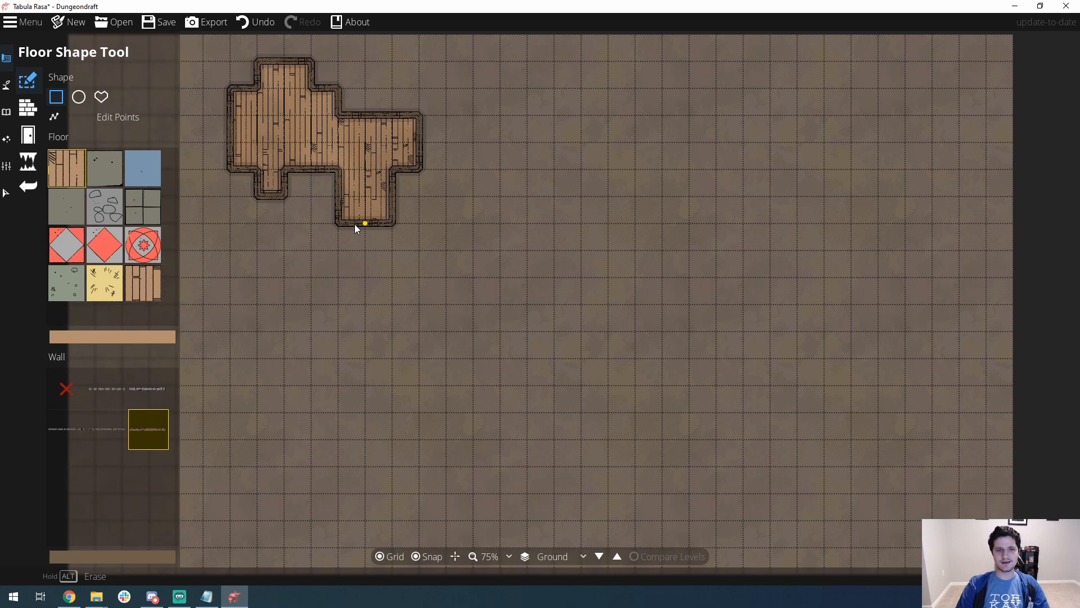
- Select the room's wall, try several wall styles on it and settle on the first style offered
left_click(114, 391)
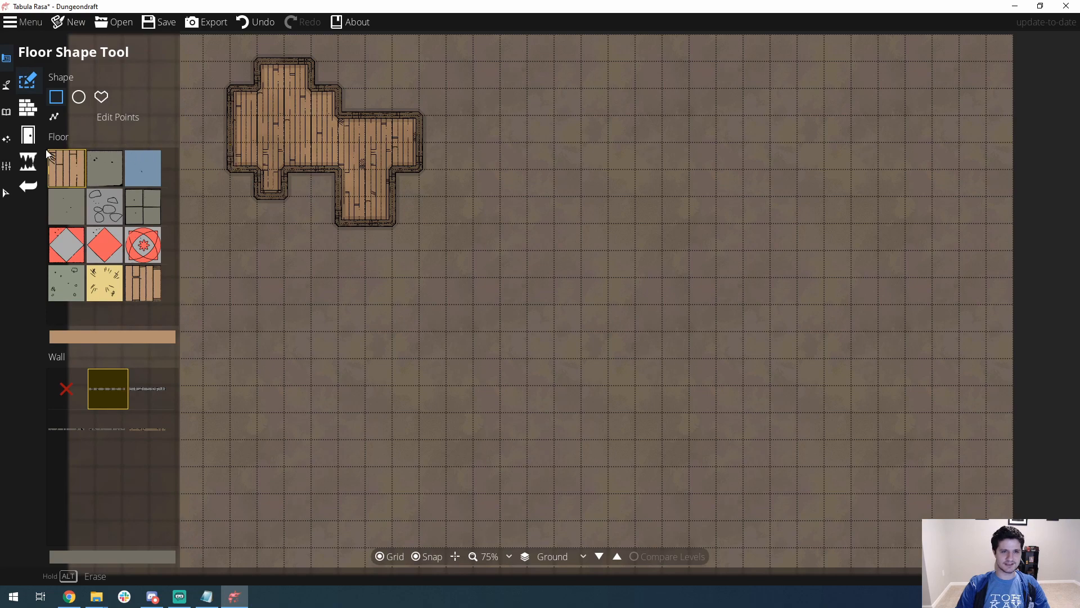
left_click(6, 194)
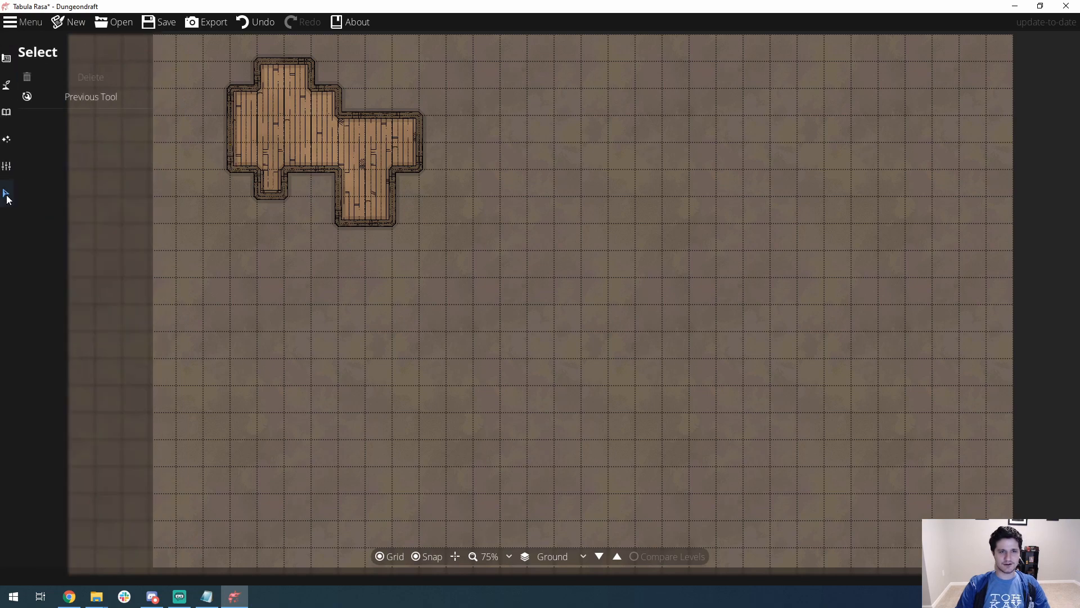
left_click(302, 168)
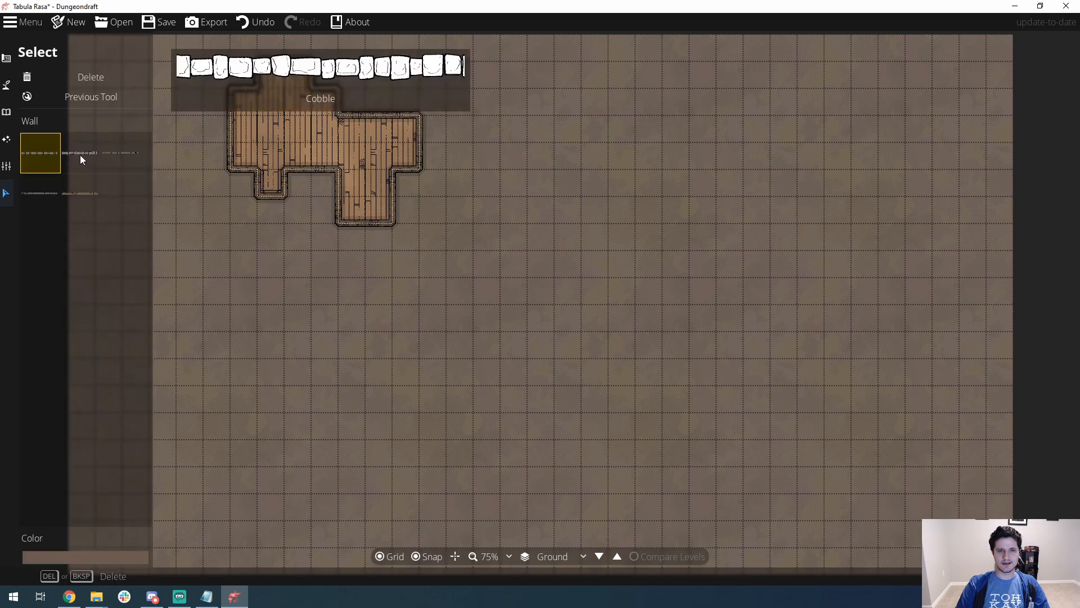
left_click(39, 153)
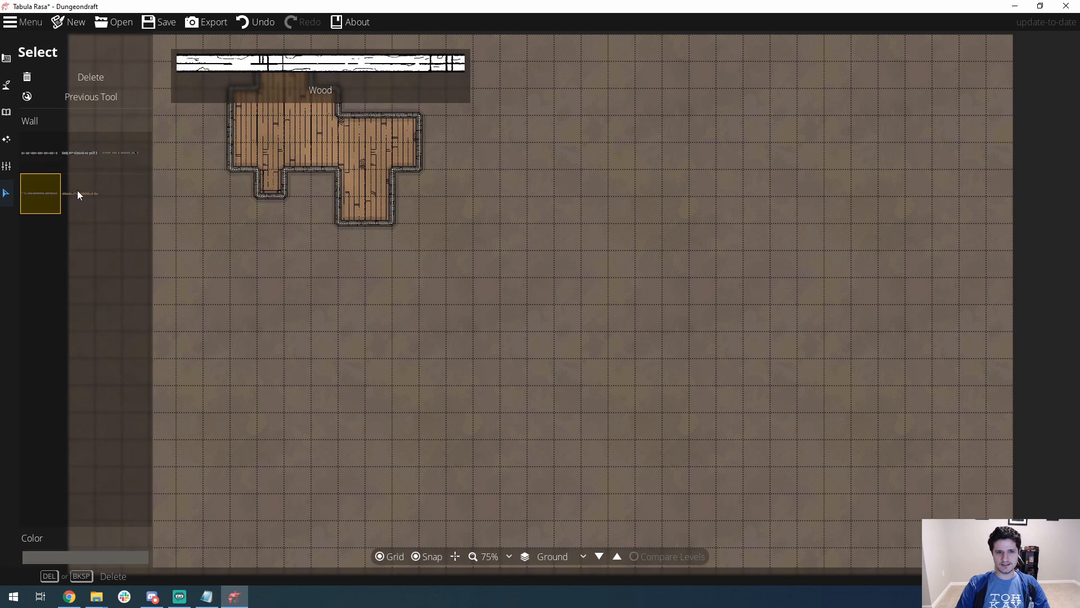
left_click(80, 168)
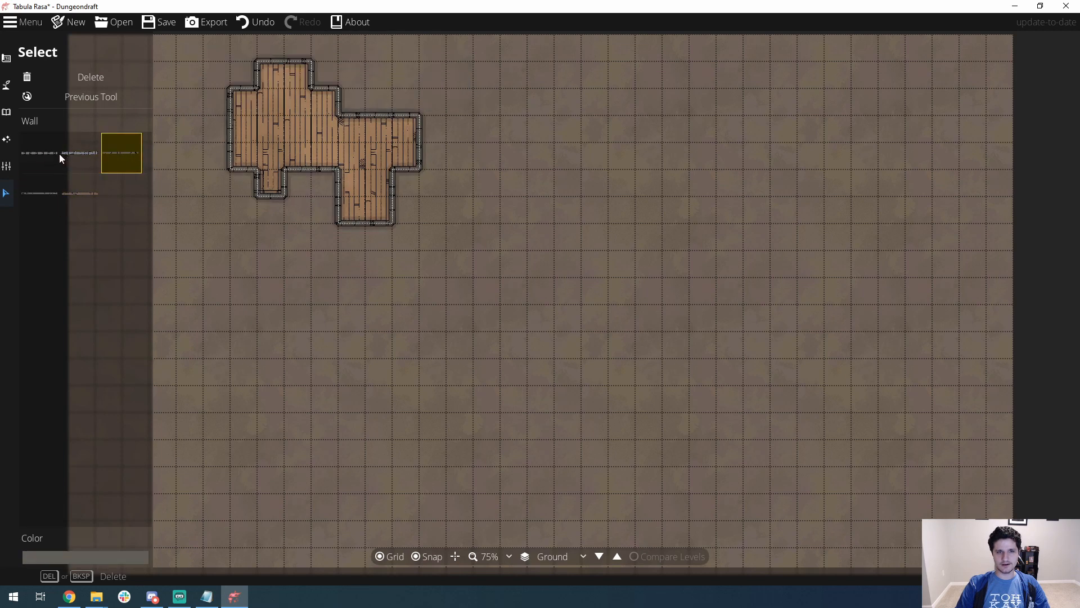
left_click(42, 154)
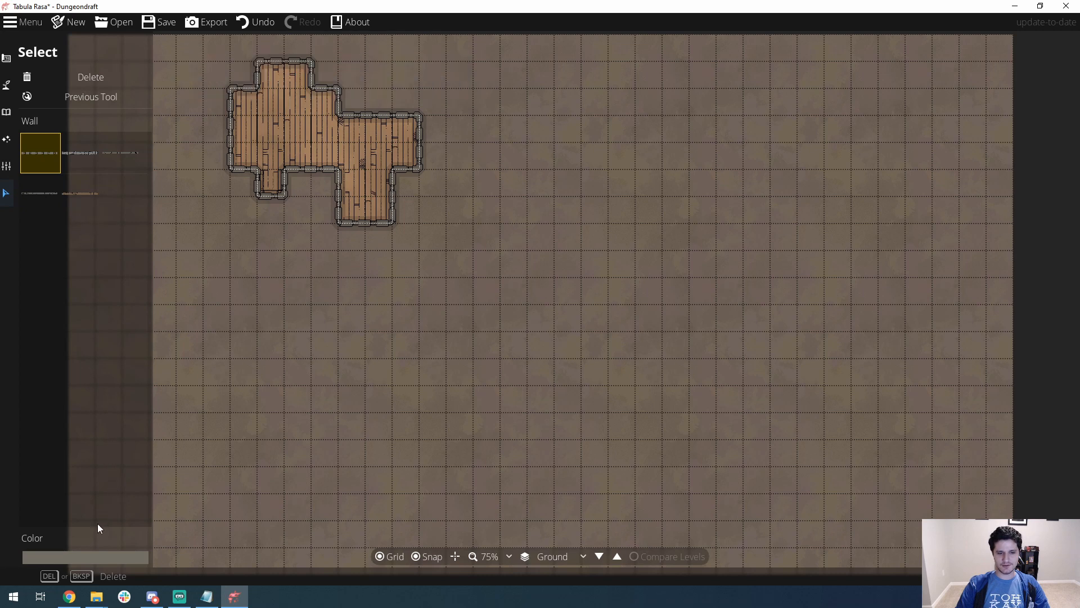
- Recolor the room's wall to a bright orange, about hex fab313, and deselect it
left_click(91, 558)
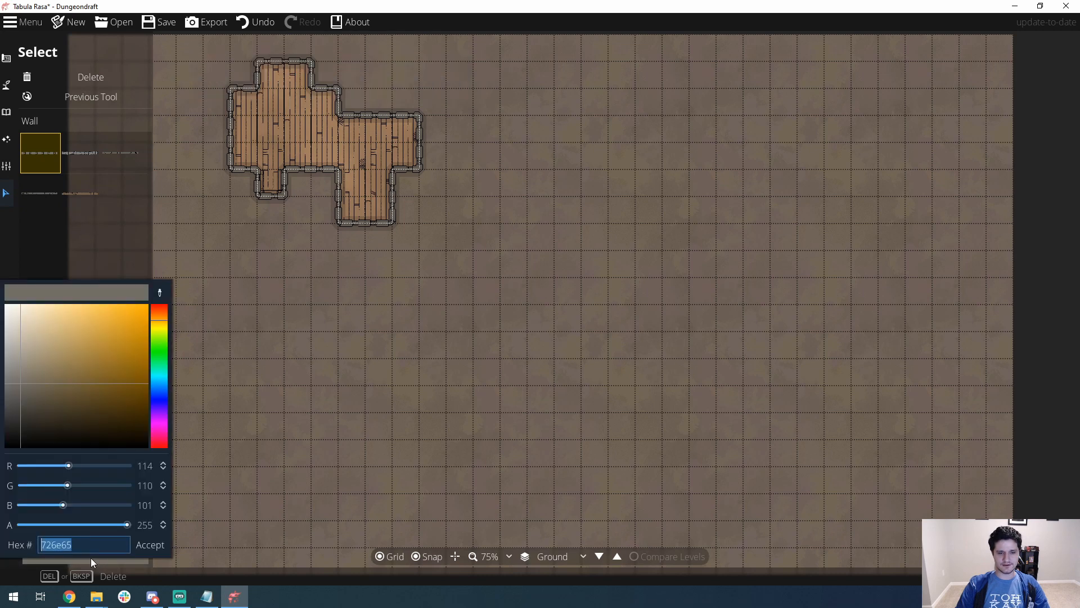
left_click_drag(113, 345, 137, 306)
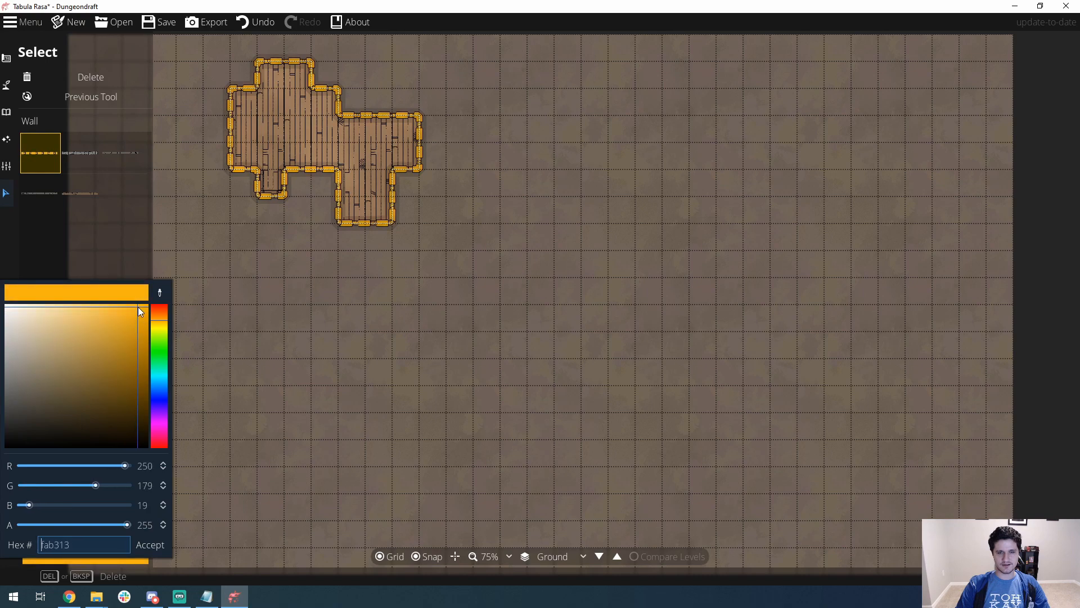
left_click(136, 237)
left_click(200, 210)
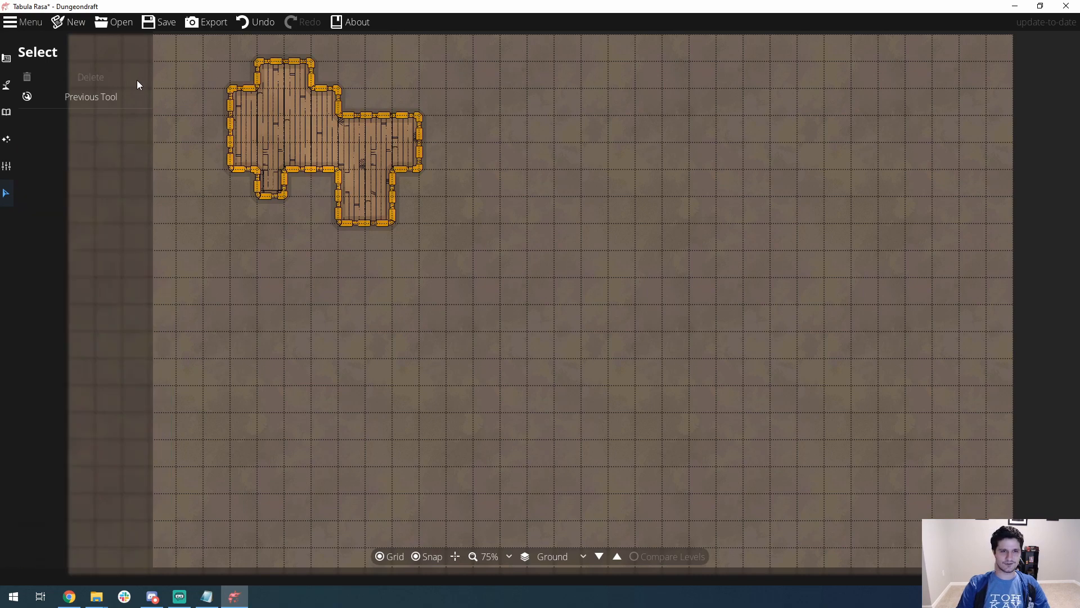
- Try point editing on the floor shape by adding a point on the room's west wall and pulling it about 2 tiles outward
left_click(6, 61)
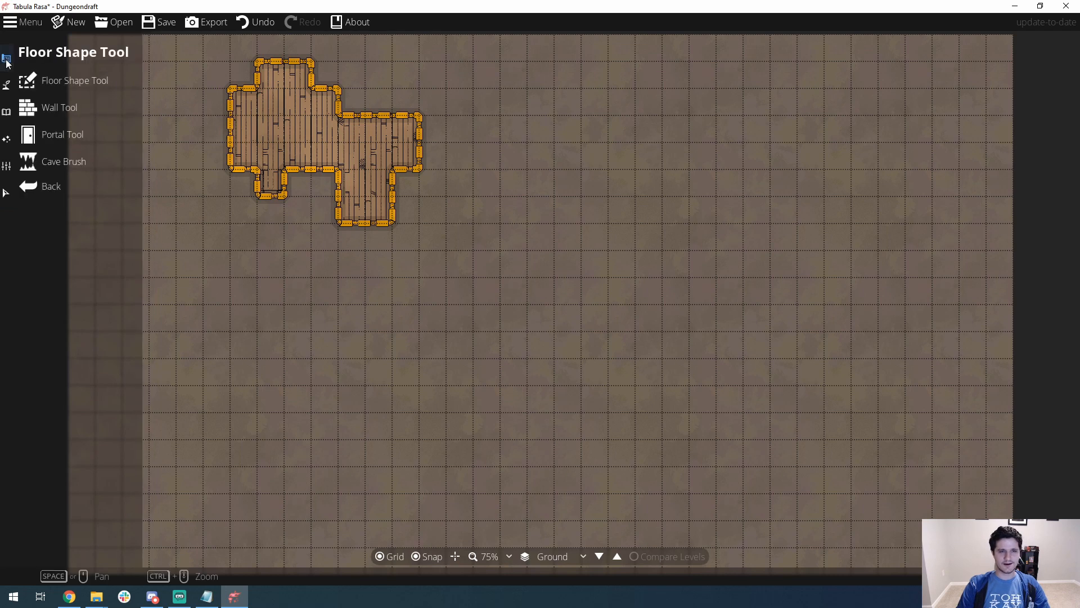
left_click(45, 85)
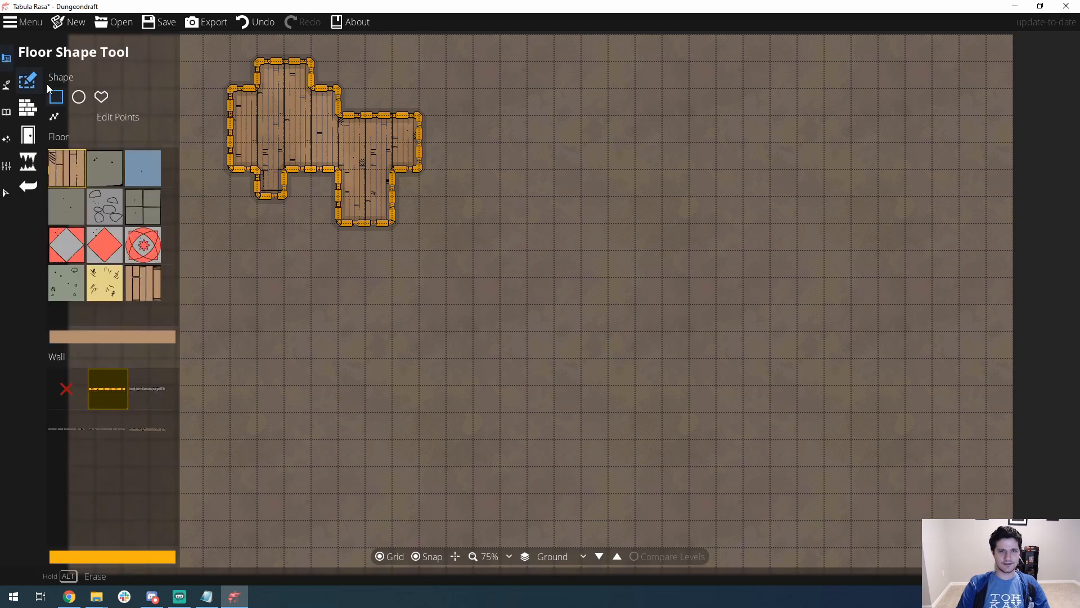
left_click(103, 118)
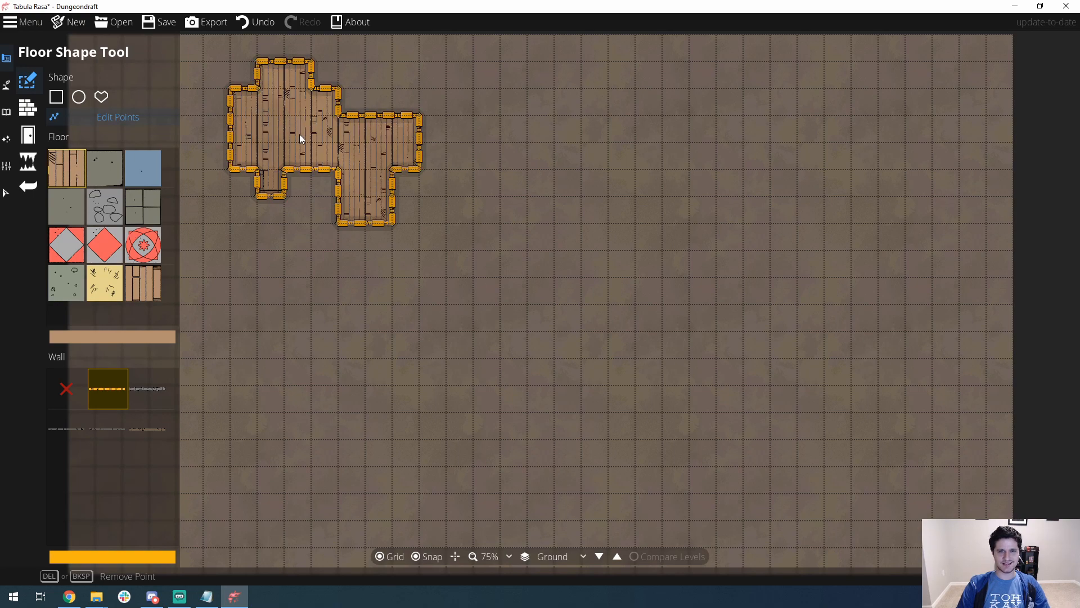
key("ctrl+z")
key("ctrl+z")
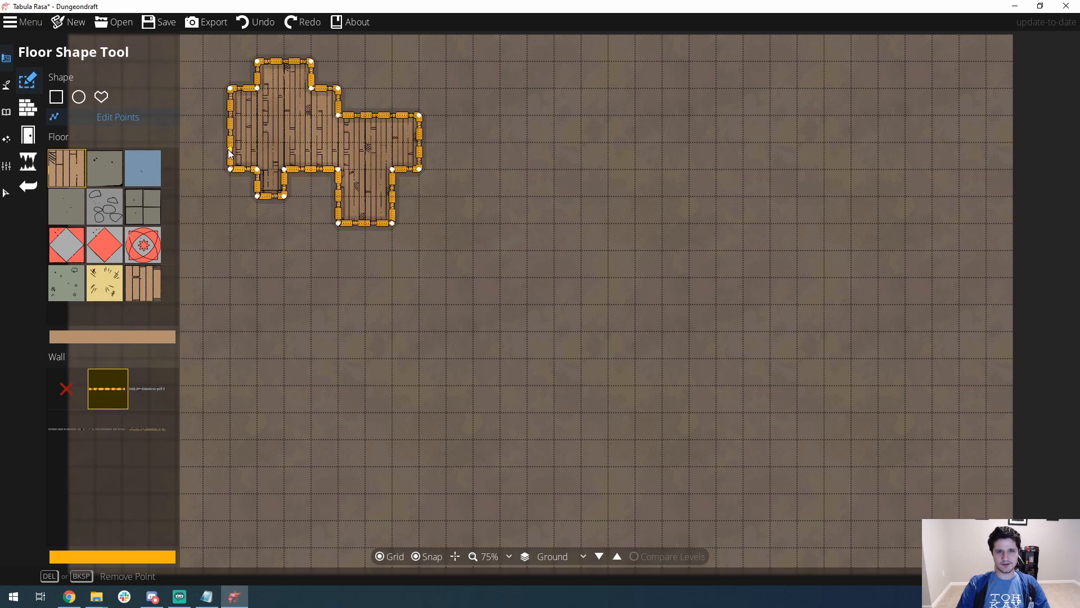
left_click(230, 124)
left_click_drag(231, 116, 178, 116)
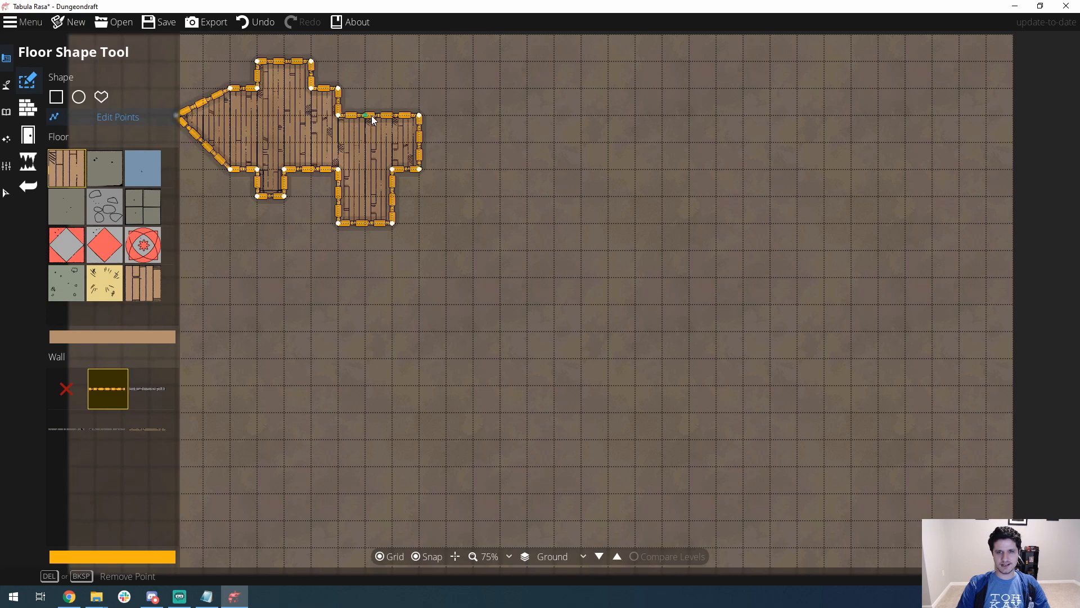
- Try pulling a point up from the east wing's upper wall, undo the wall reshaping and return to rectangle drawing
left_click_drag(365, 115, 366, 88)
key("ctrl+z")
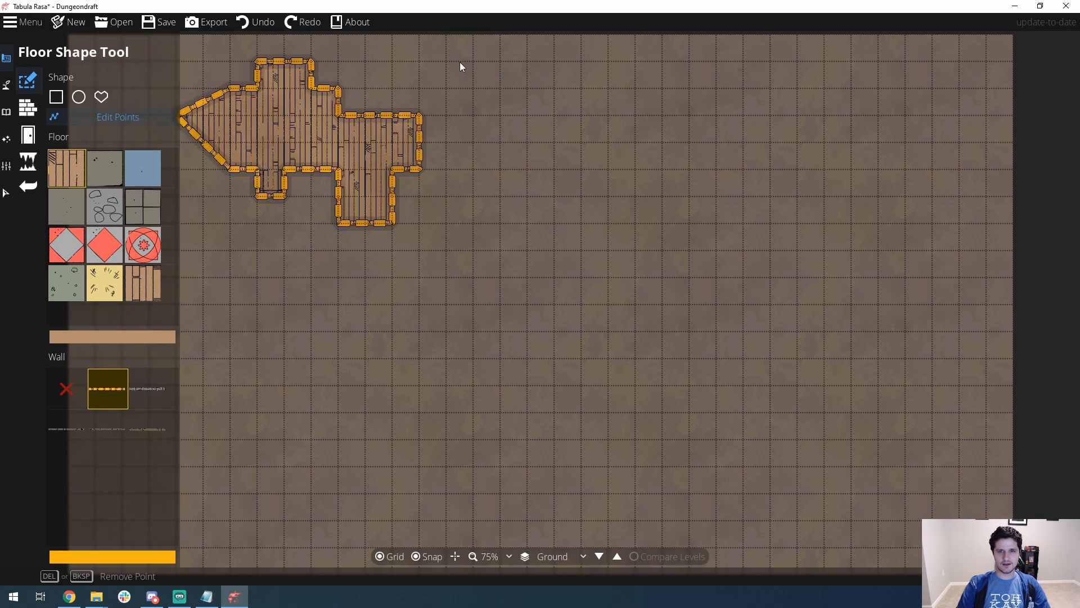
key("ctrl+z")
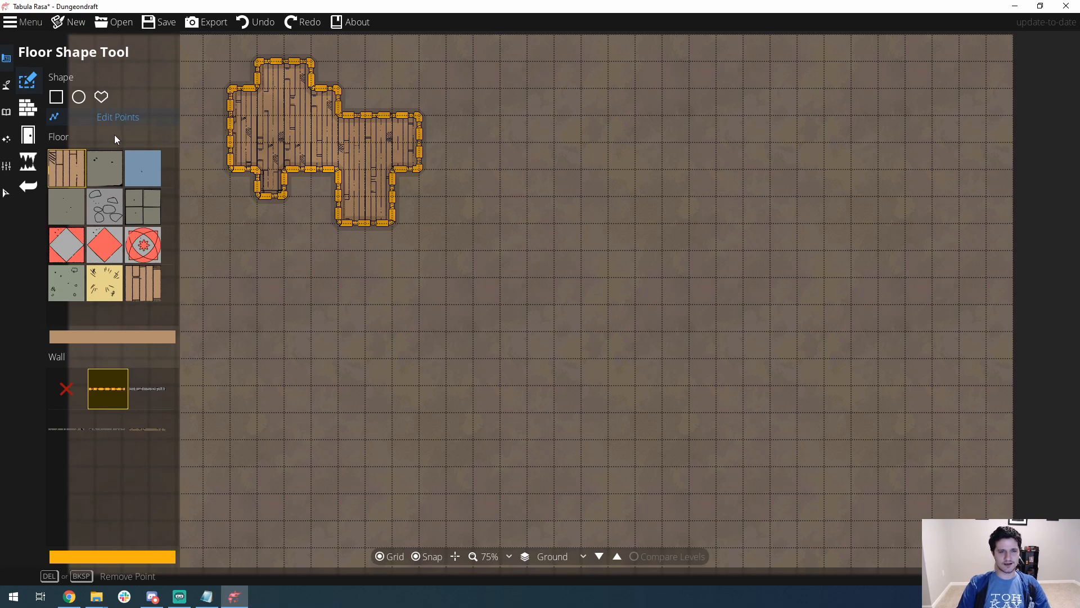
left_click(57, 99)
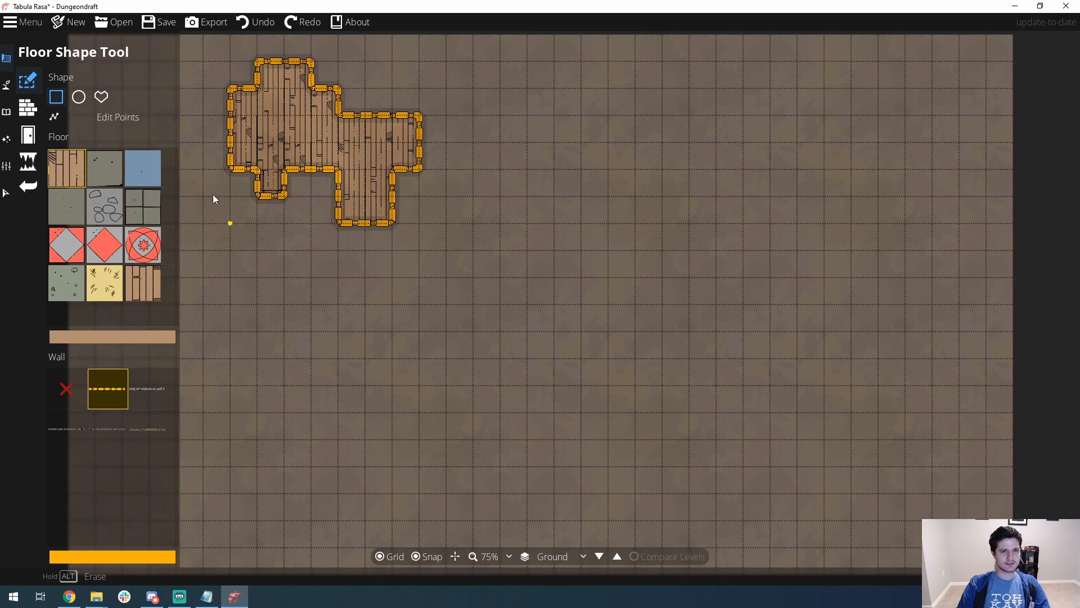
- Place doors with the Portal Tool in the upper wall of the east wing and the lower wall of the 2 by 2 tile section
left_click(29, 137)
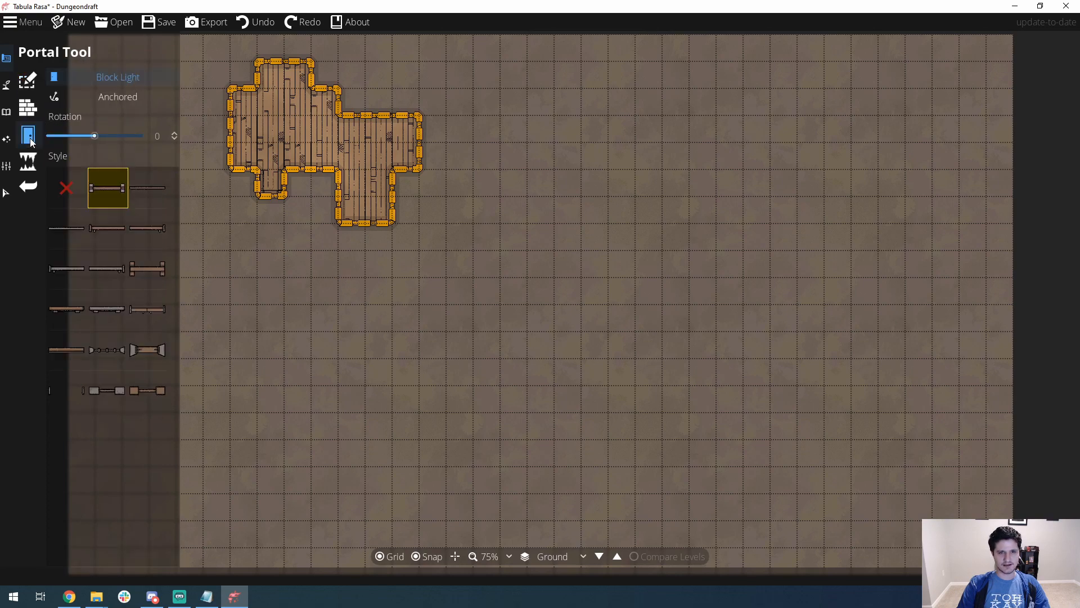
left_click(369, 223)
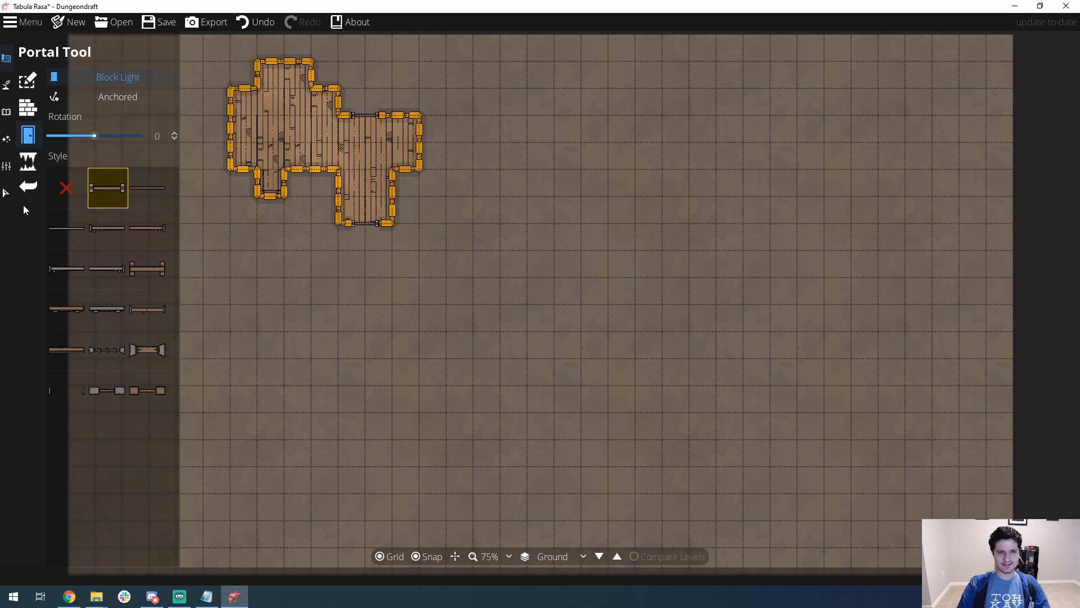
- Change the door in the lower wall of the 2 by 2 tile section to the Window 01 style
left_click(6, 193)
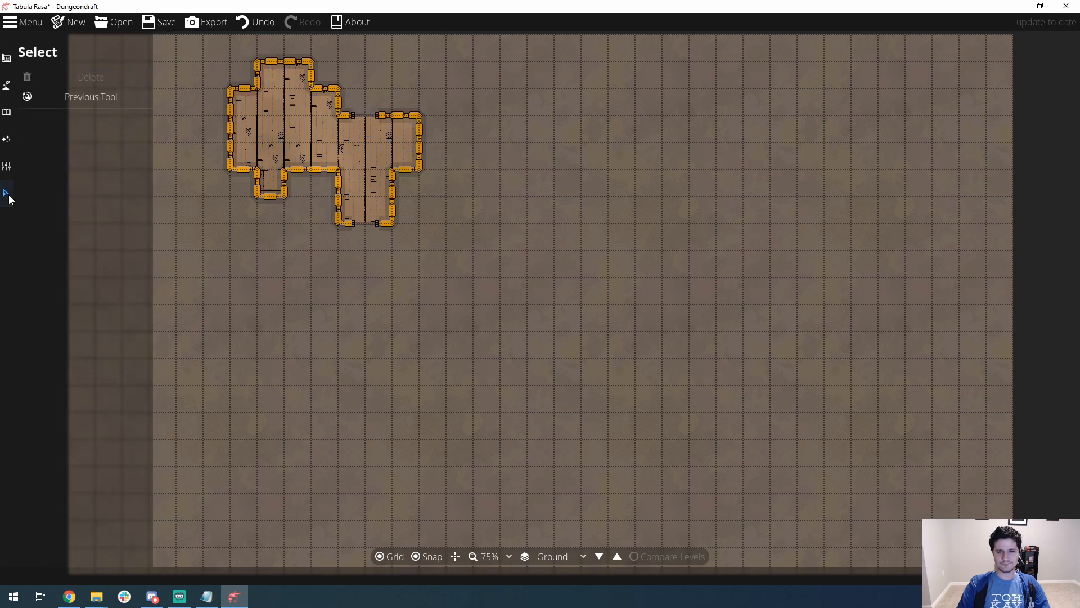
left_click(364, 224)
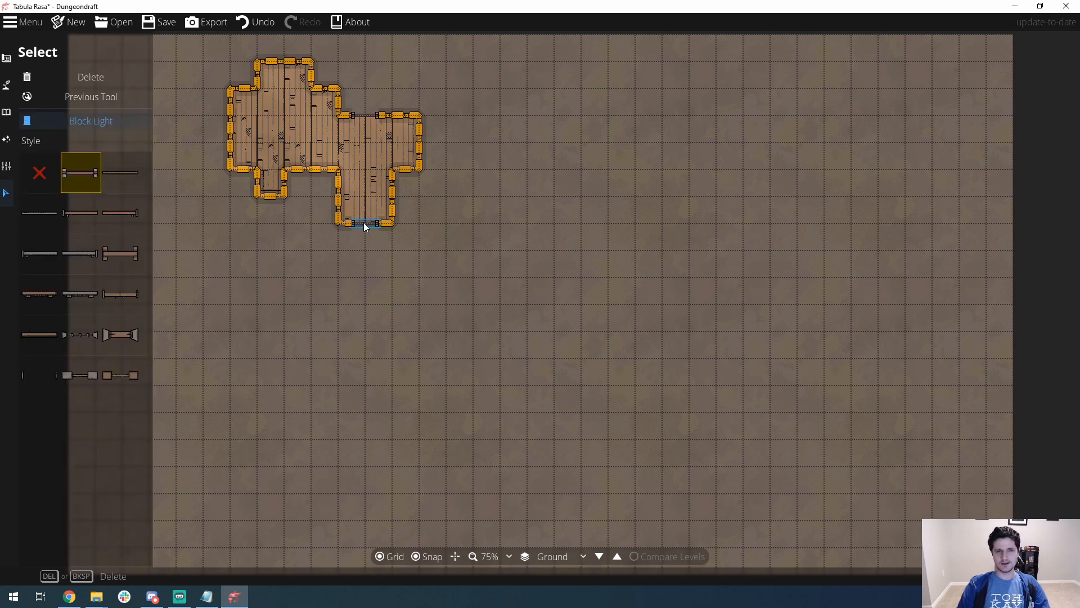
left_click(118, 250)
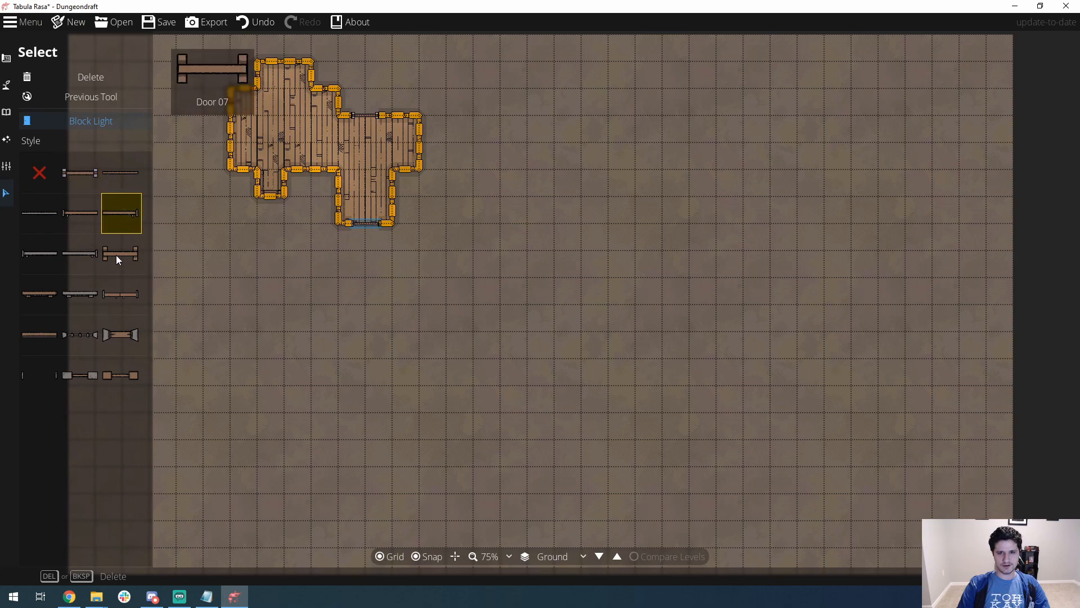
left_click(90, 368)
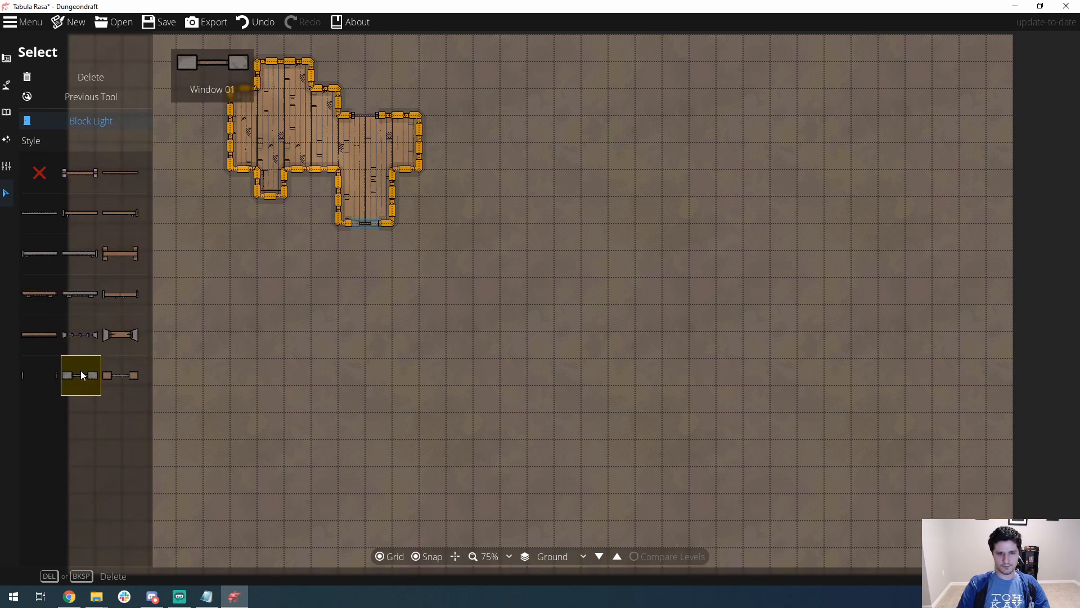
- Try several styles on the door in the east wing's upper wall and settle on the wooden one with flared gray end posts
left_click(366, 120)
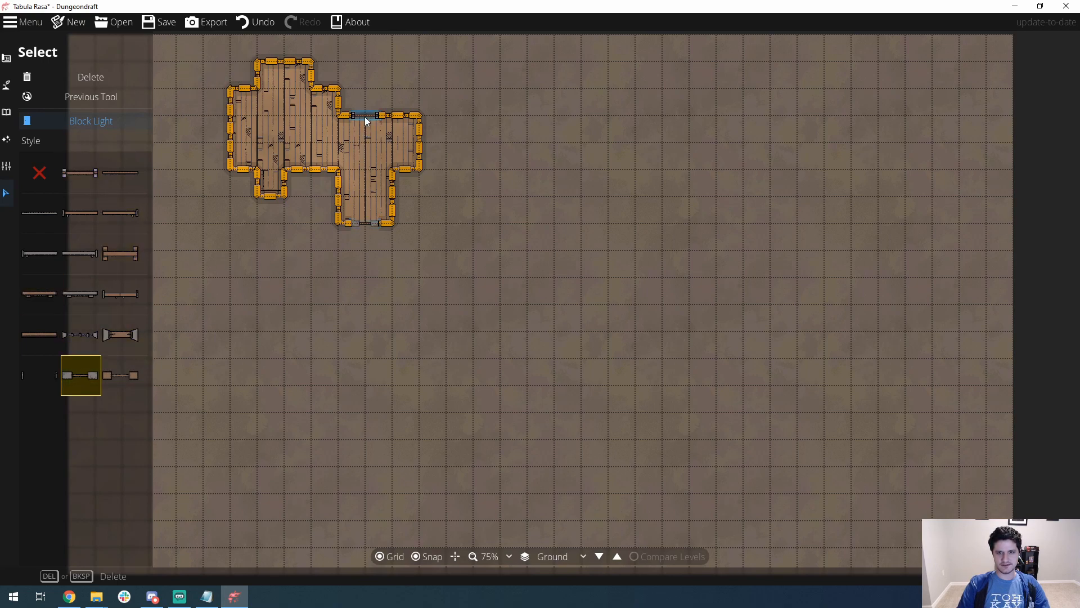
left_click(363, 224)
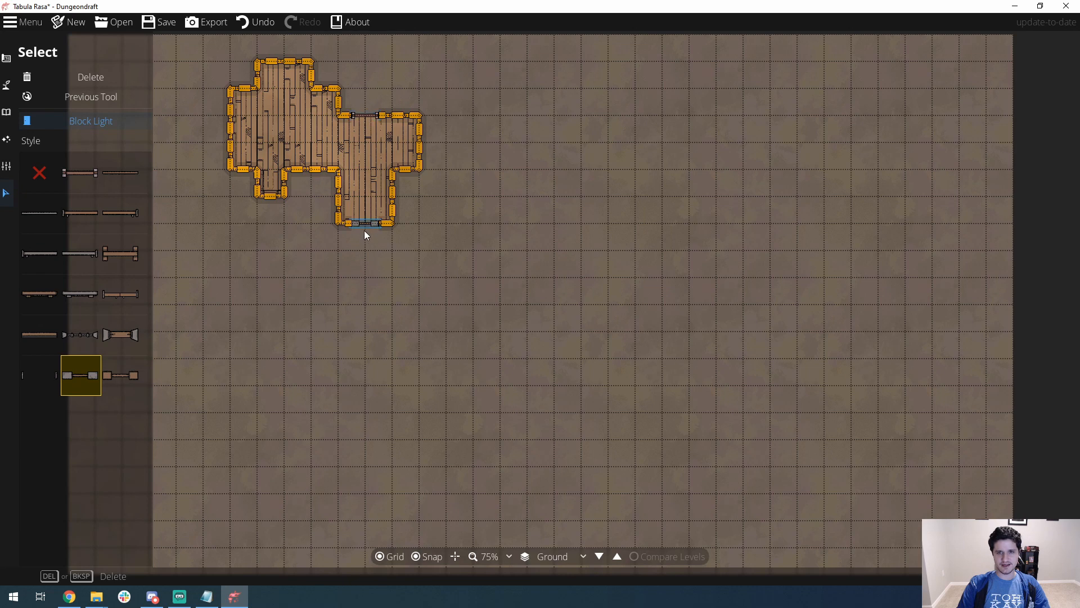
left_click(368, 115)
left_click(93, 255)
left_click(108, 261)
left_click(78, 293)
left_click(52, 299)
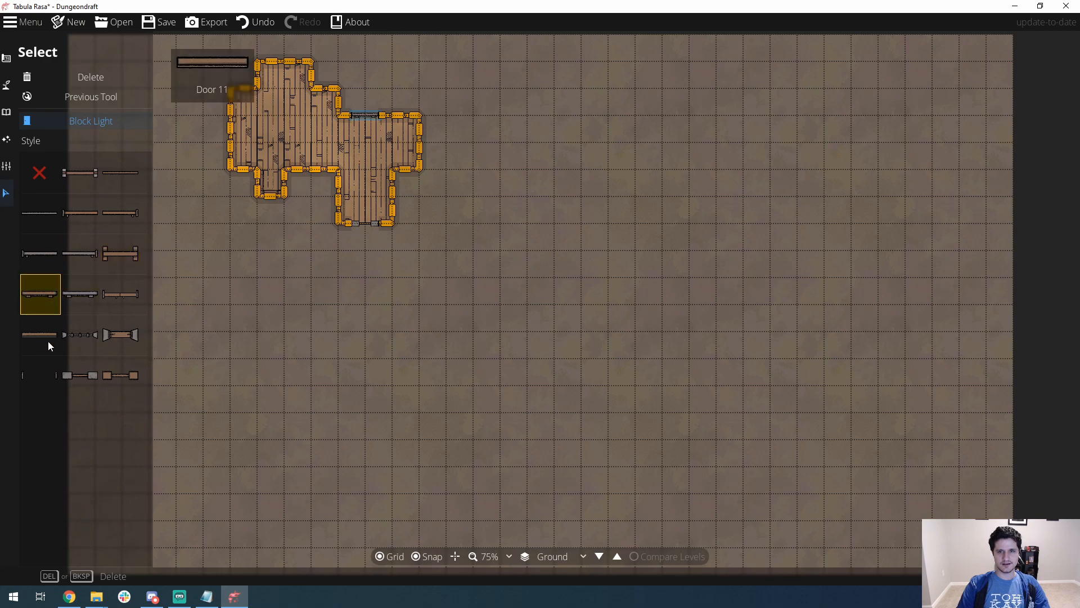
left_click(107, 327)
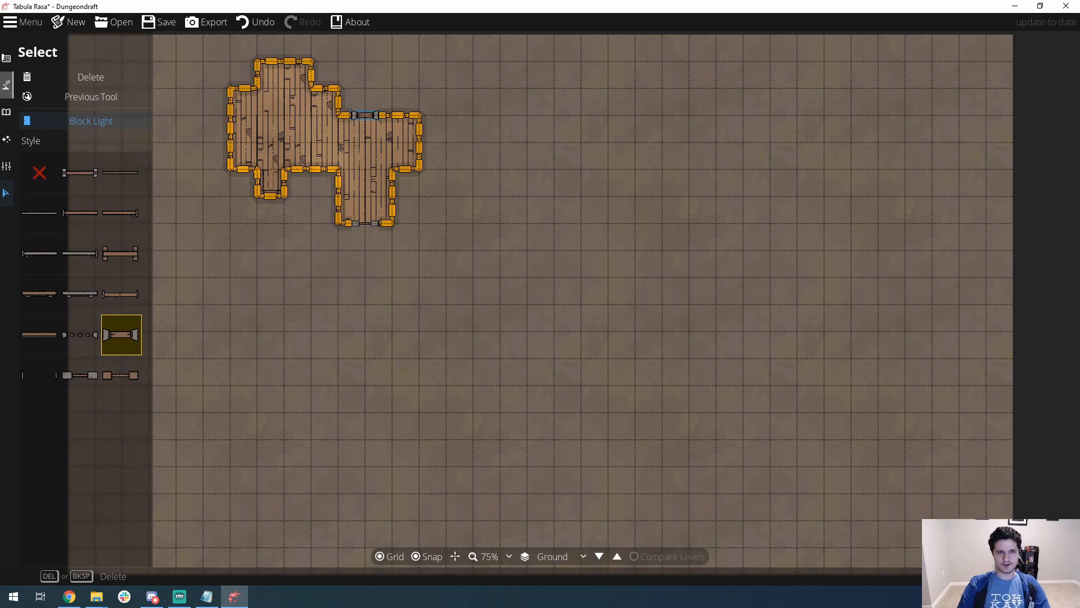
- Paint two Terrain Gravel patches on the ground below the room using the Terrain Brush
left_click(6, 85)
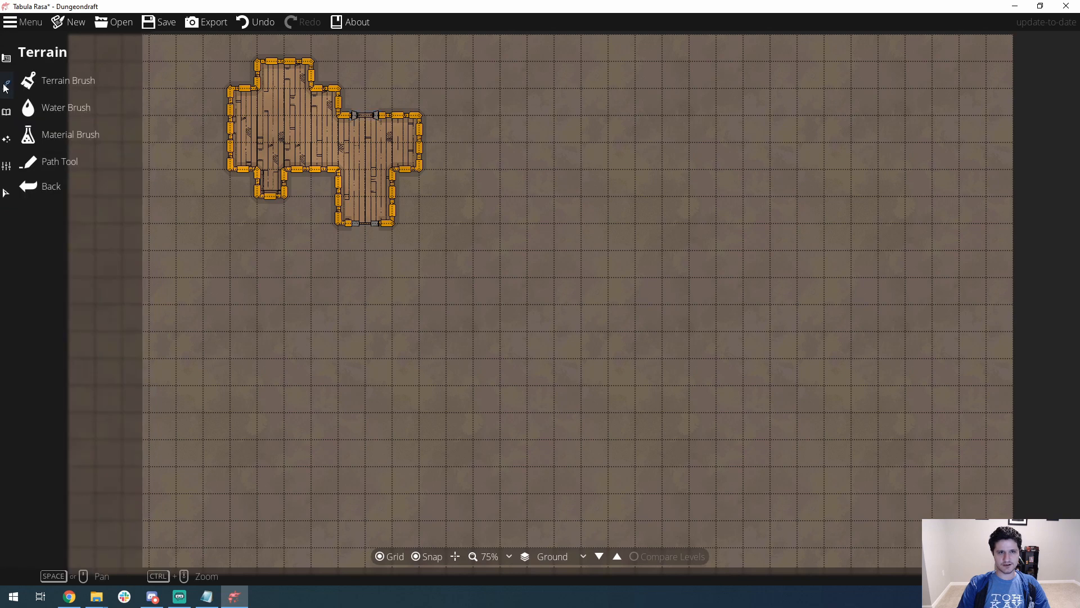
left_click(45, 82)
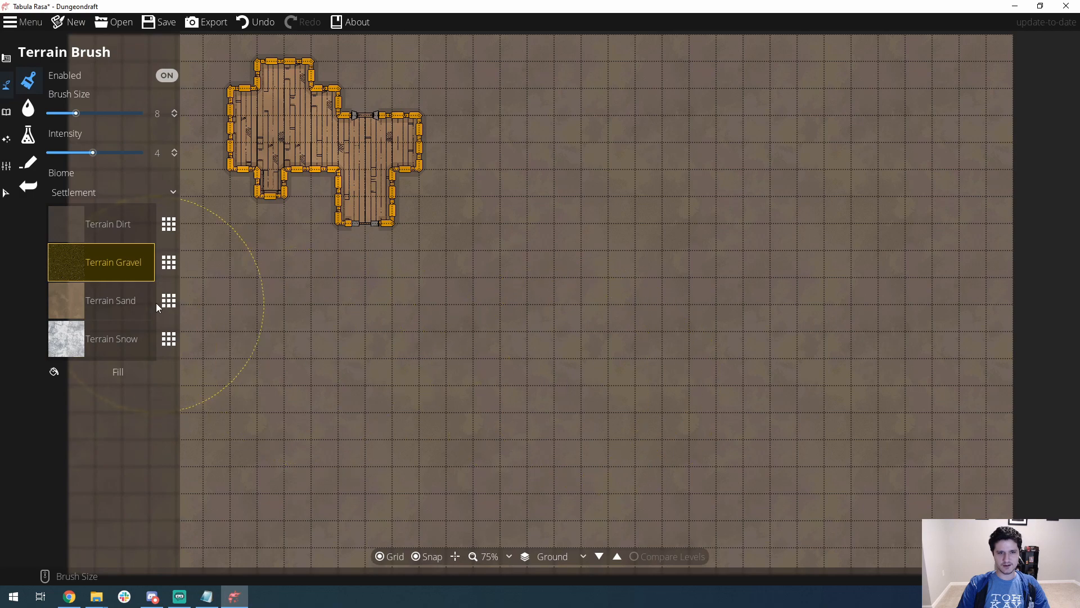
left_click(373, 366)
left_click_drag(514, 304, 350, 345)
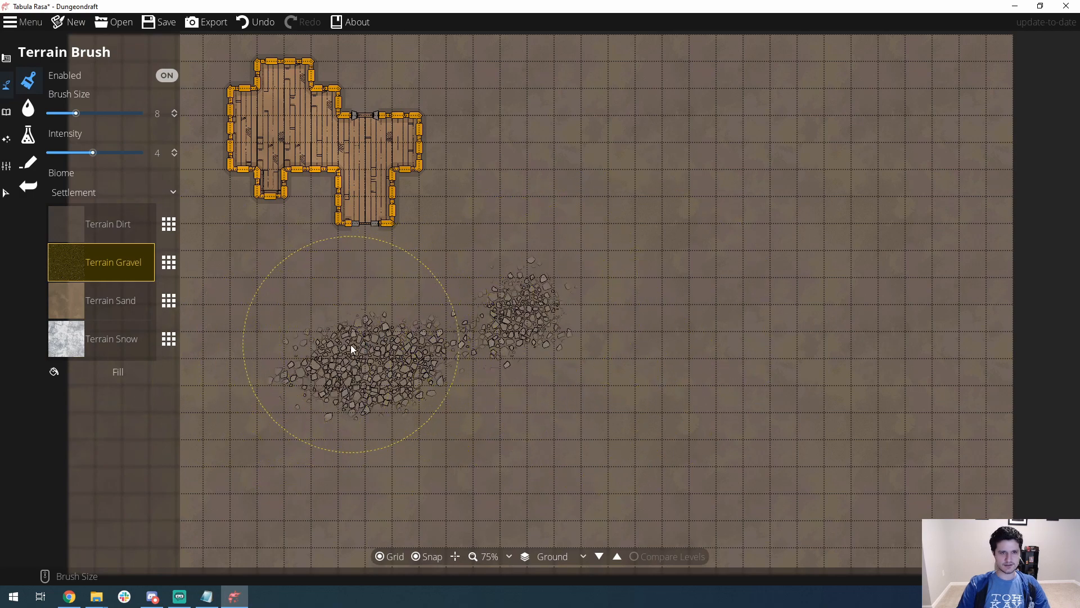
- Switch the terrain off and back on, and paint Terrain Sand over the larger gravel patch
left_click(160, 76)
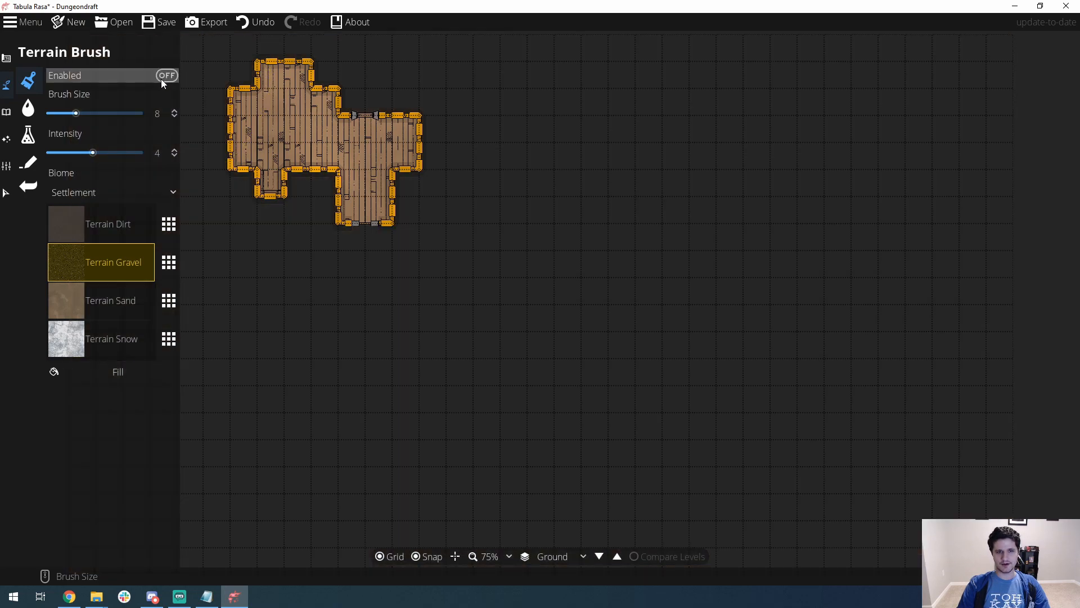
left_click(115, 231)
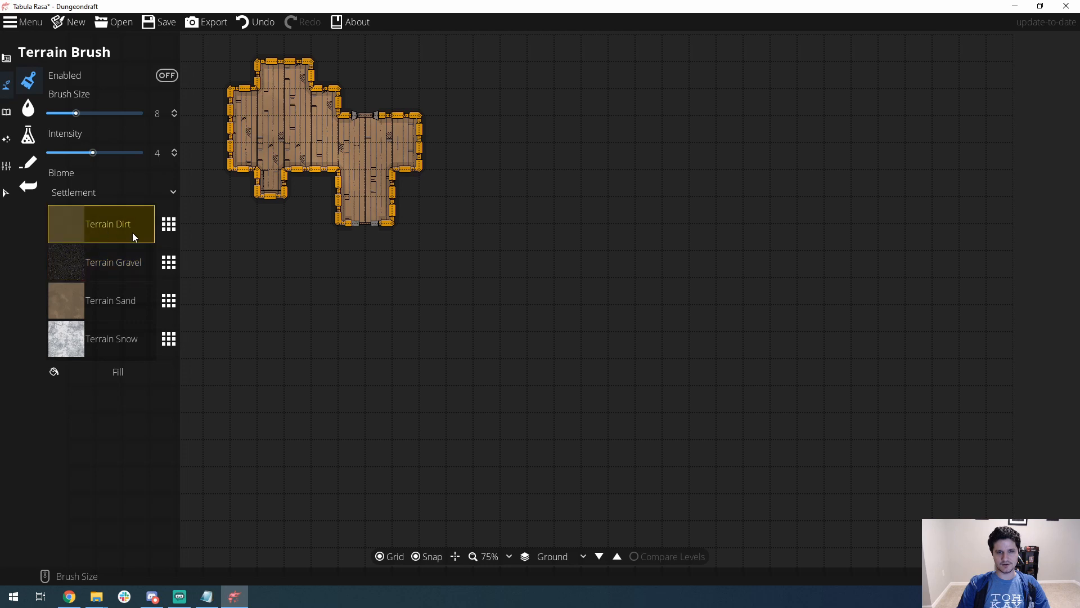
left_click(111, 307)
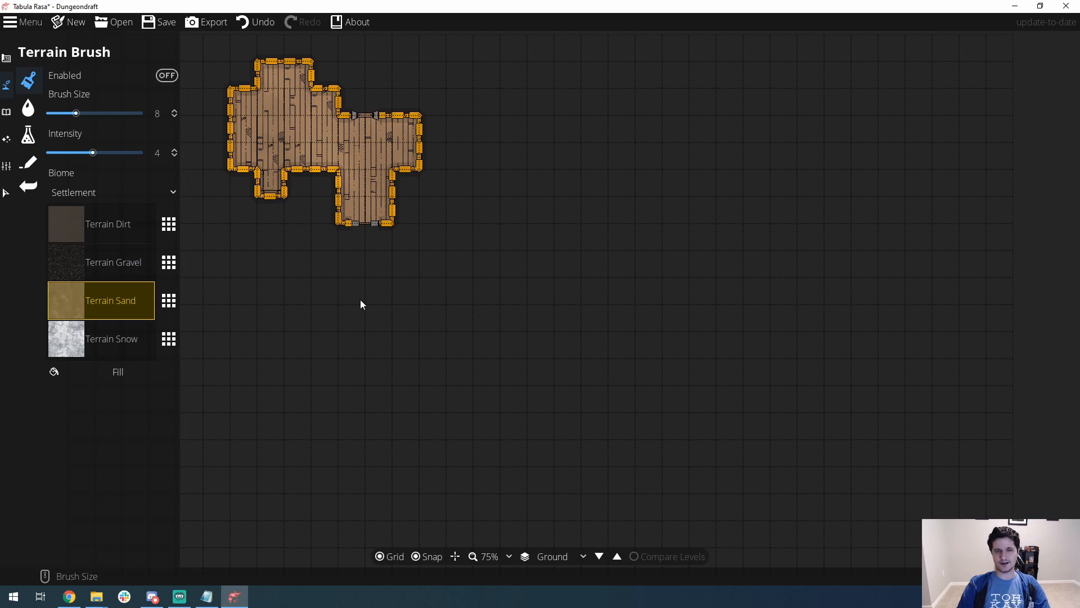
left_click(160, 77)
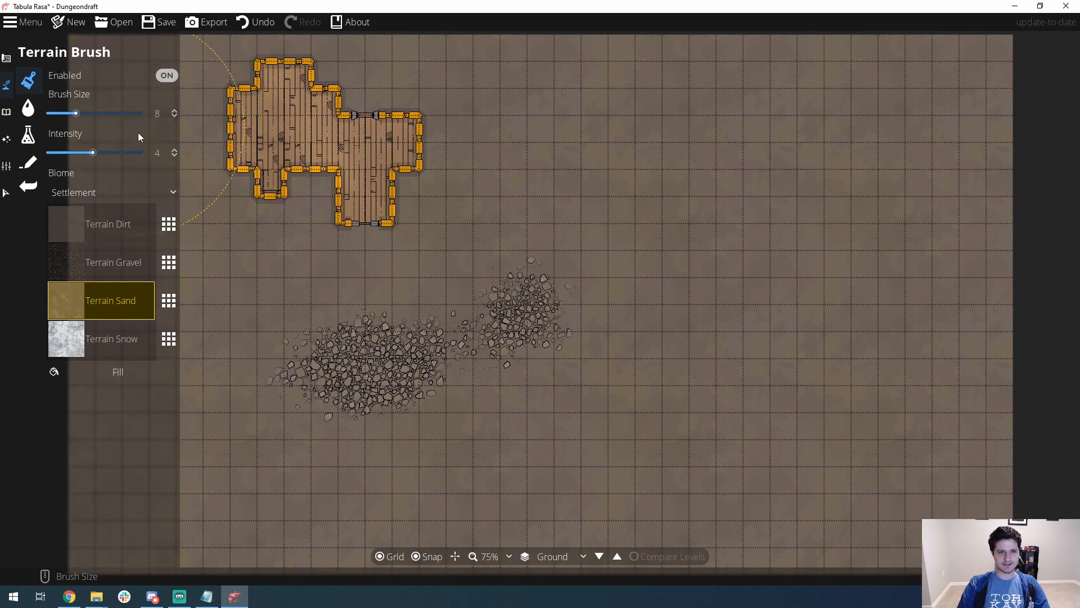
left_click_drag(358, 366, 356, 360)
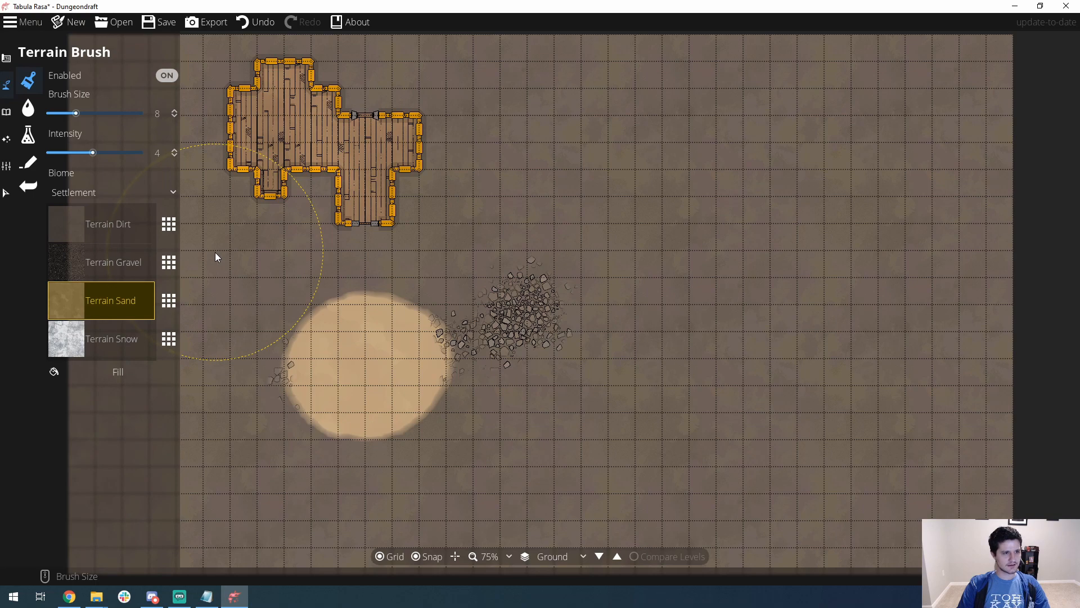
- Paint a bright green strip in the map's northwest corner and a light green grassy patch below it with the Material Brush
left_click(29, 106)
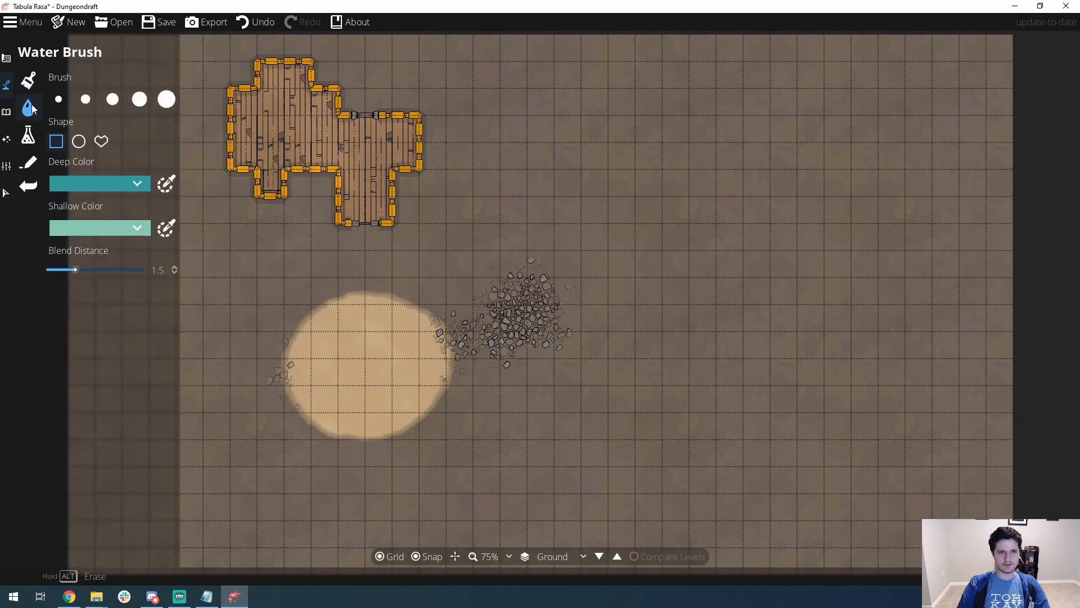
left_click(30, 135)
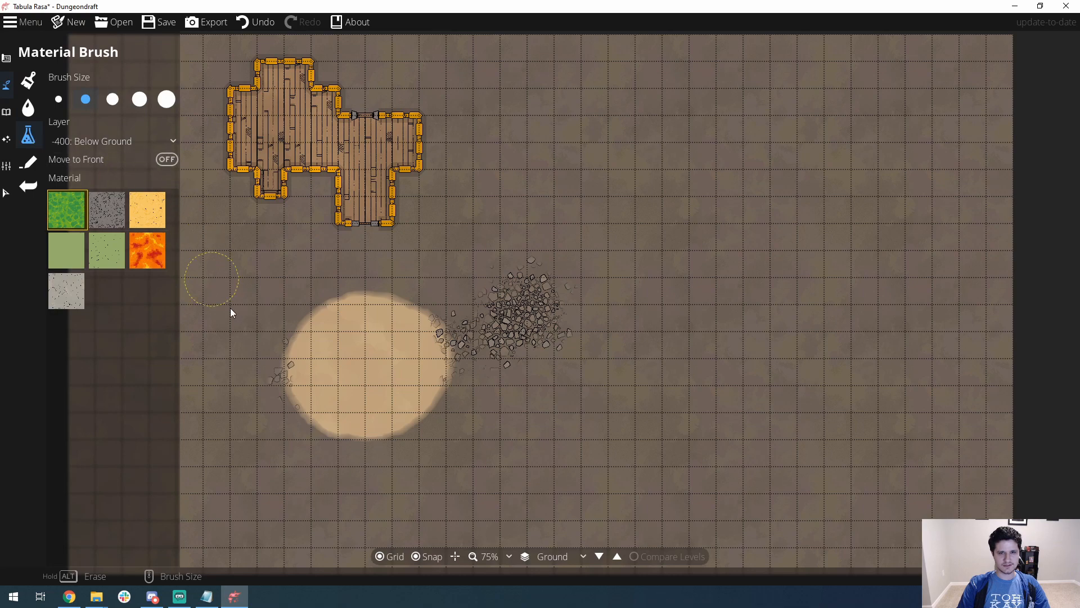
mouse_move(264, 242)
left_mouse_down()
mouse_move(349, 249)
mouse_move(423, 281)
left_mouse_up()
left_click_drag(258, 116, 273, 134)
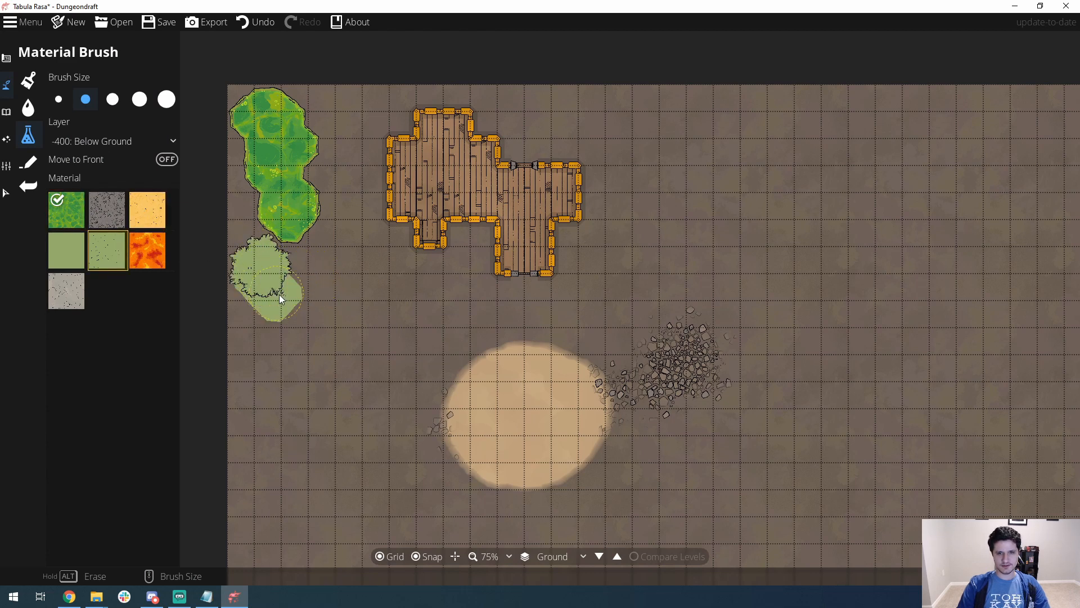
left_click_drag(277, 298, 276, 301)
- Paint a large lava pool extending from the room's west side down beside the light green grassy patch
left_click(161, 254)
mouse_move(342, 247)
left_mouse_down()
mouse_move(383, 290)
mouse_move(407, 290)
mouse_move(360, 343)
mouse_move(337, 332)
mouse_move(447, 235)
mouse_move(370, 194)
mouse_move(382, 271)
left_mouse_up()
mouse_move(460, 264)
left_mouse_down()
mouse_move(410, 371)
mouse_move(381, 346)
mouse_move(474, 283)
mouse_move(420, 360)
mouse_move(337, 378)
mouse_move(371, 396)
mouse_move(374, 415)
mouse_move(322, 360)
left_mouse_up()
- Paint a yellow sand material area along the lava pool's west edge, below the grassy patch, and inspect its edges up close
left_click(155, 211)
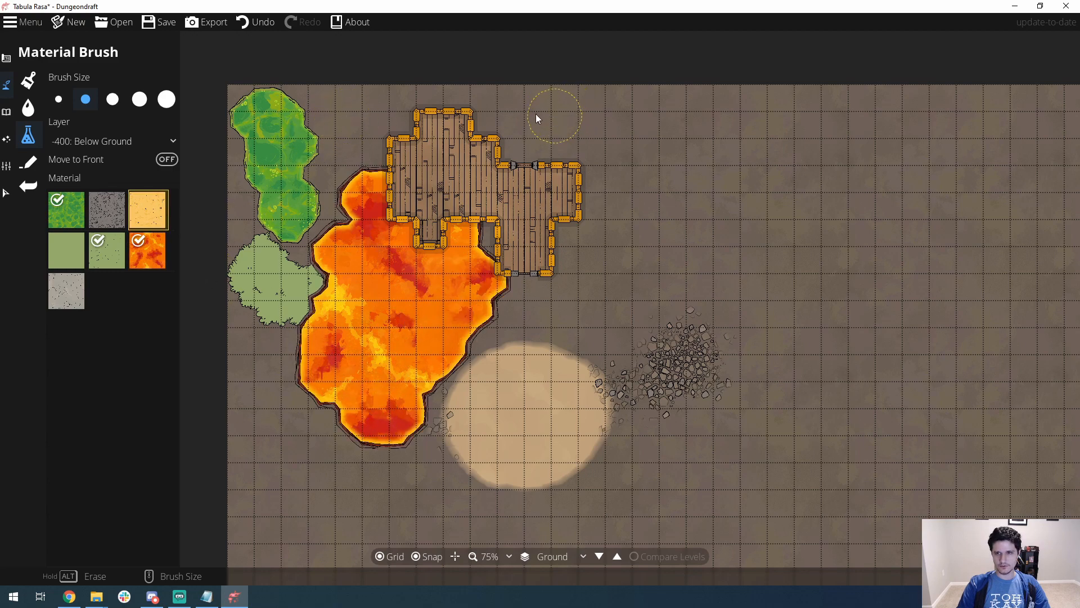
mouse_move(308, 310)
left_mouse_down()
mouse_move(289, 398)
mouse_move(292, 422)
mouse_move(329, 435)
mouse_move(337, 418)
mouse_move(320, 402)
mouse_move(309, 430)
left_mouse_up()
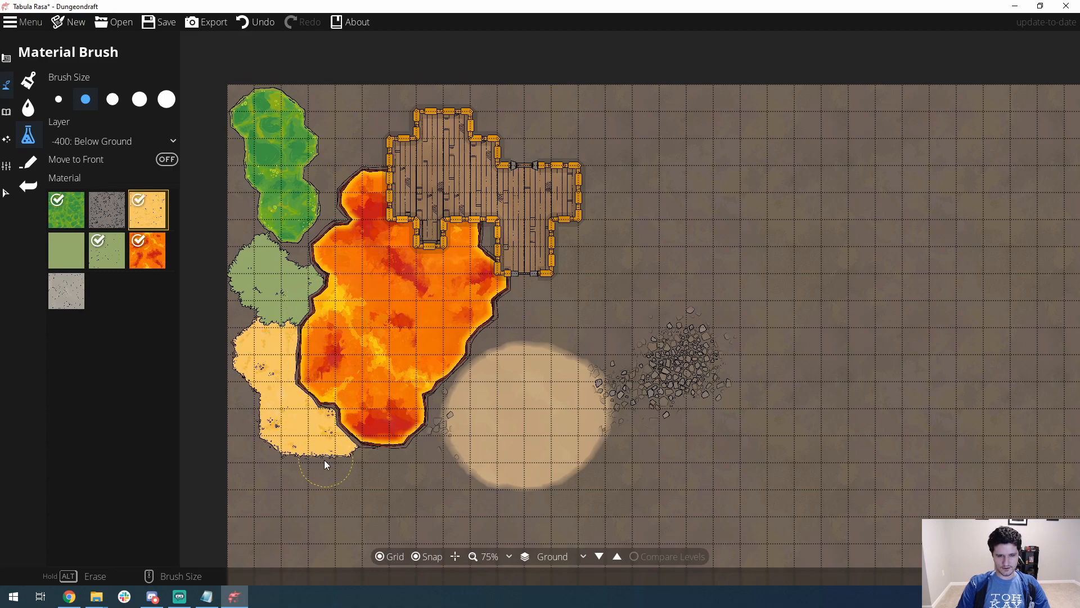
scroll(288, 436, "up", 6)
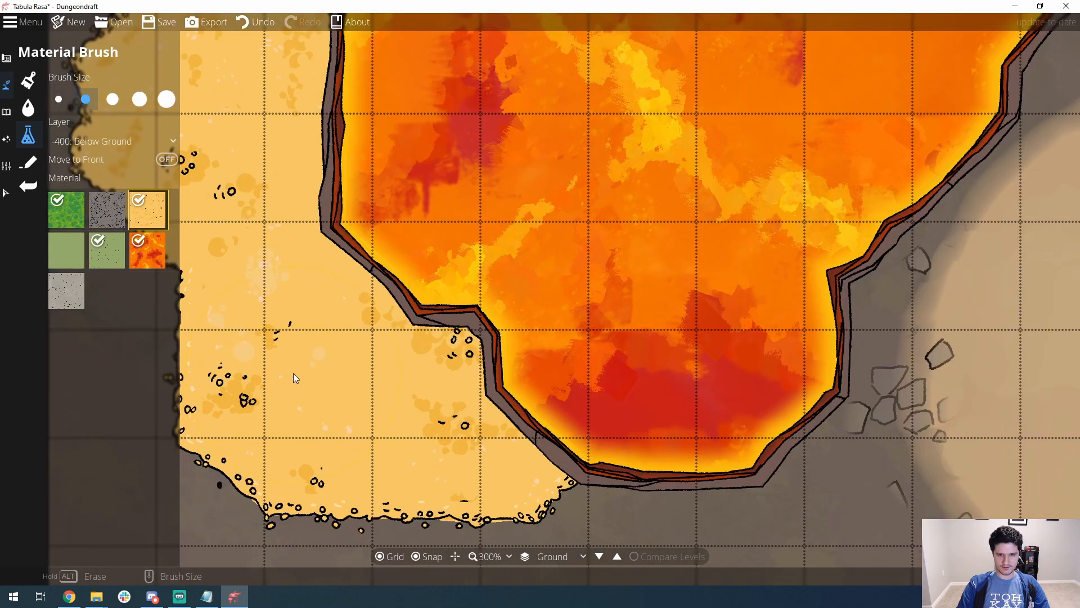
left_click_drag(303, 362, 380, 375)
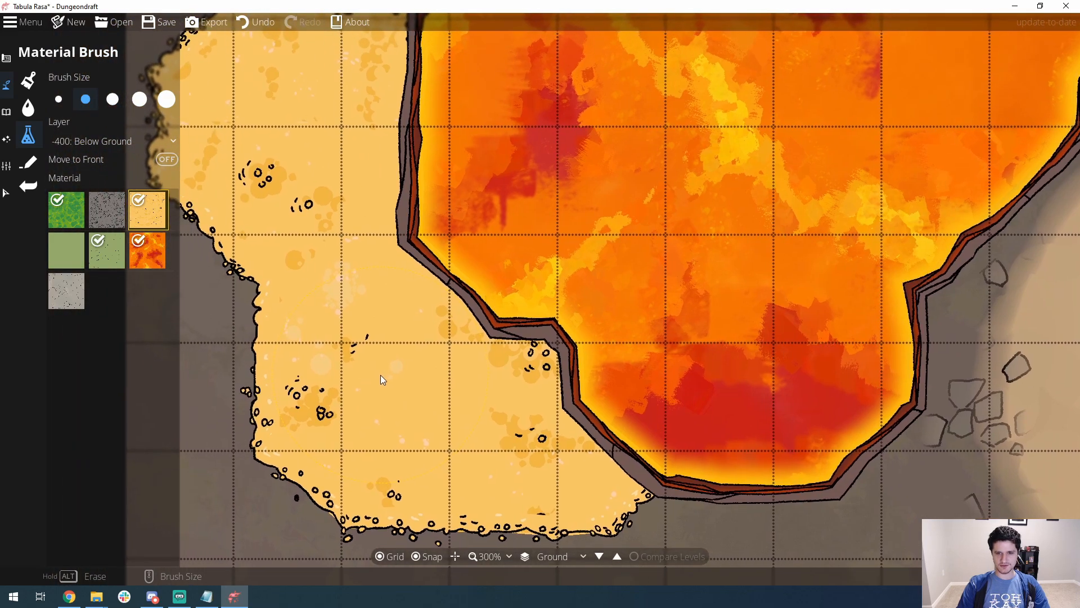
scroll(393, 345, "down", 3)
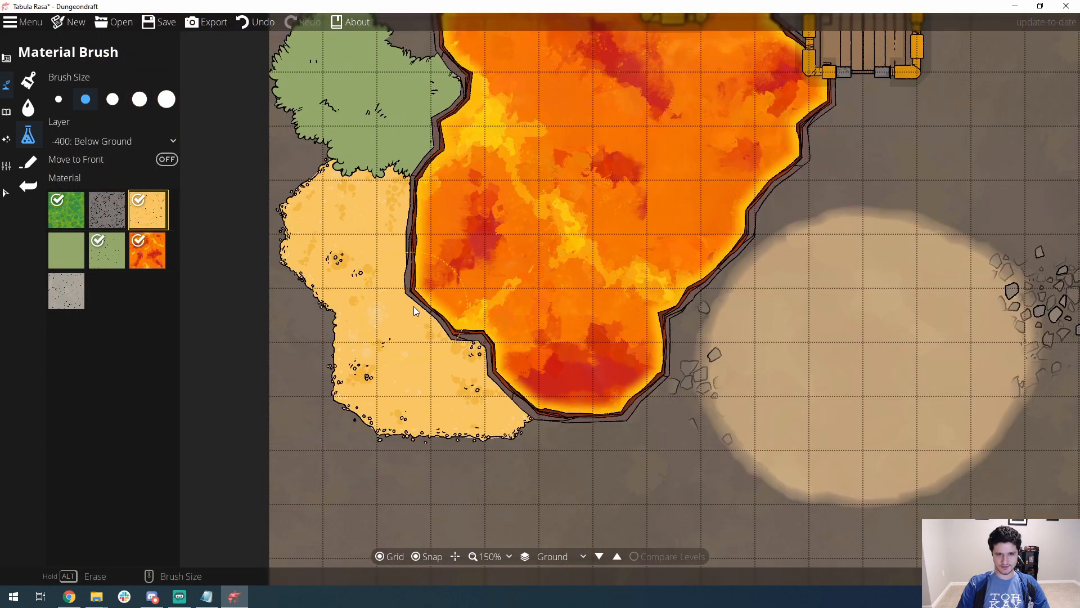
- Enable Move to Front for the Material Brush, paint yellow sand over the lava, and extend the light green grass over the sand
left_click_drag(413, 306, 385, 393)
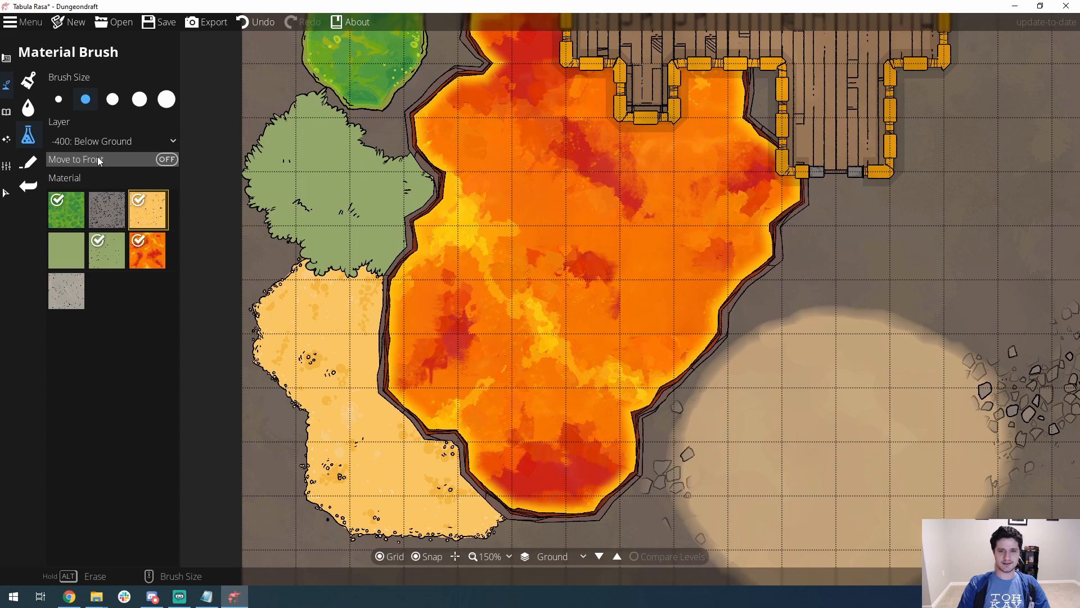
mouse_move(386, 473)
left_mouse_down()
mouse_move(398, 448)
mouse_move(418, 455)
mouse_move(426, 492)
left_mouse_up()
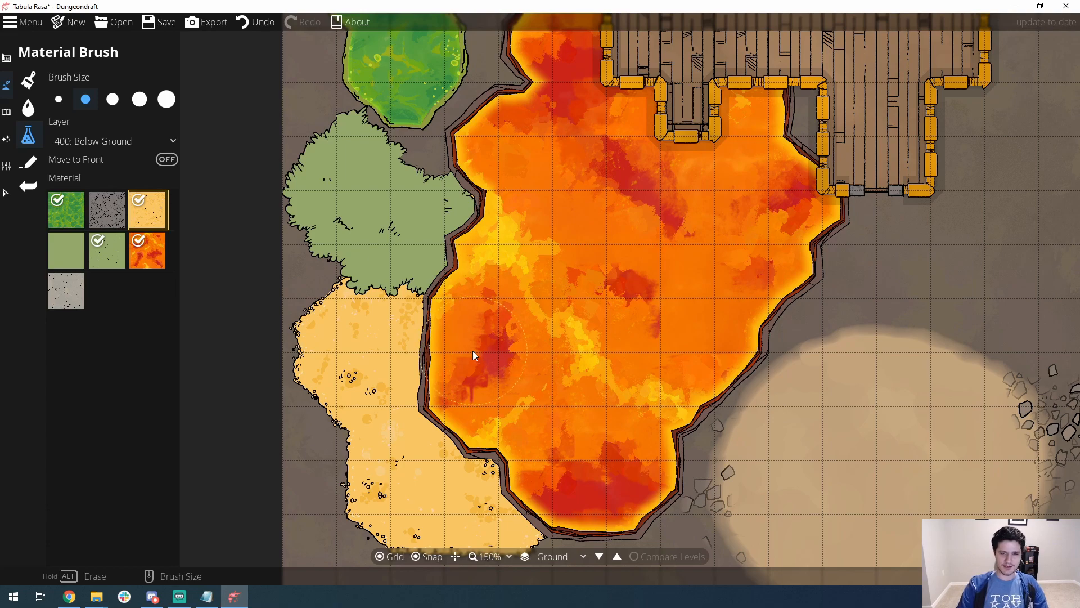
left_click(160, 158)
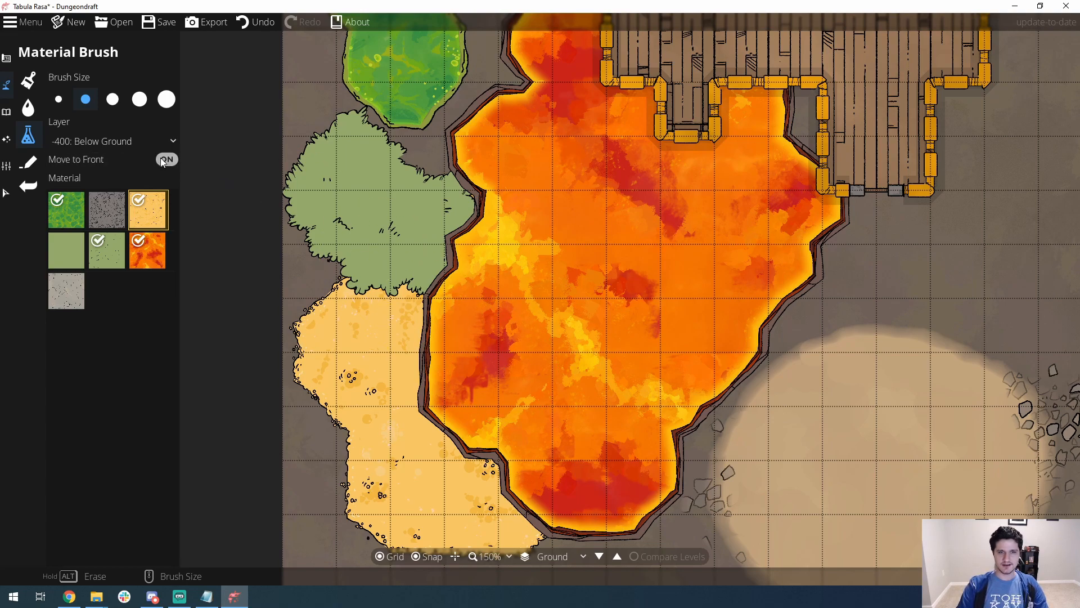
left_click_drag(346, 380, 359, 387)
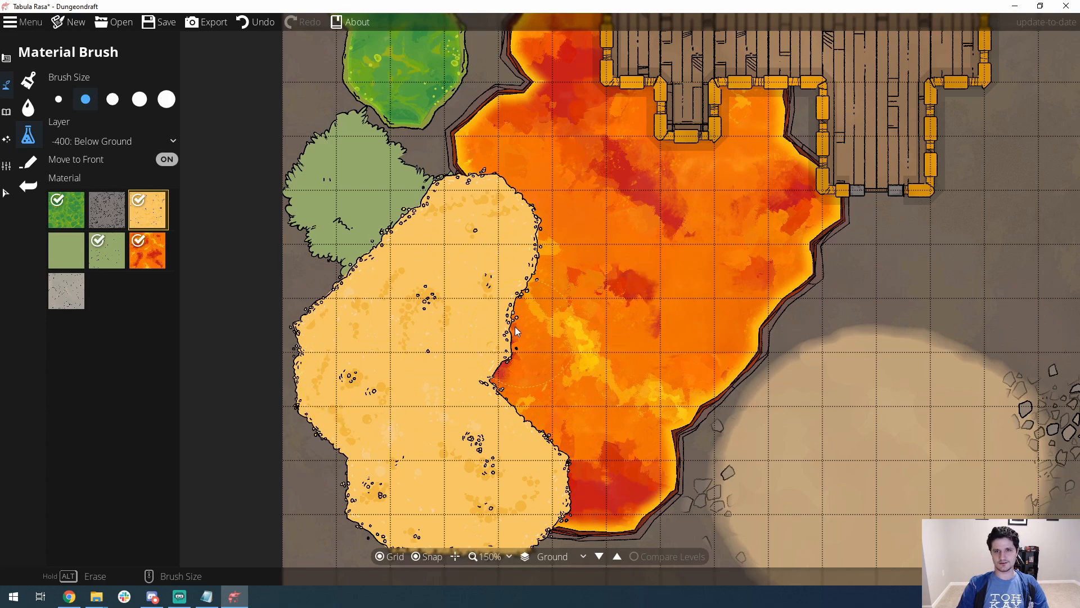
left_click(98, 251)
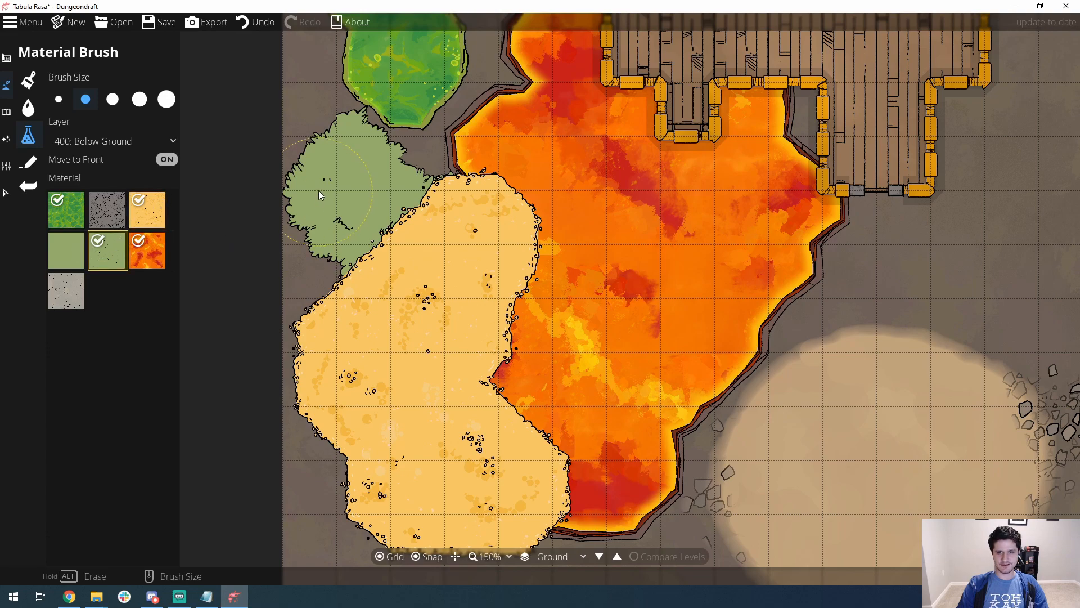
left_click_drag(319, 191, 341, 185)
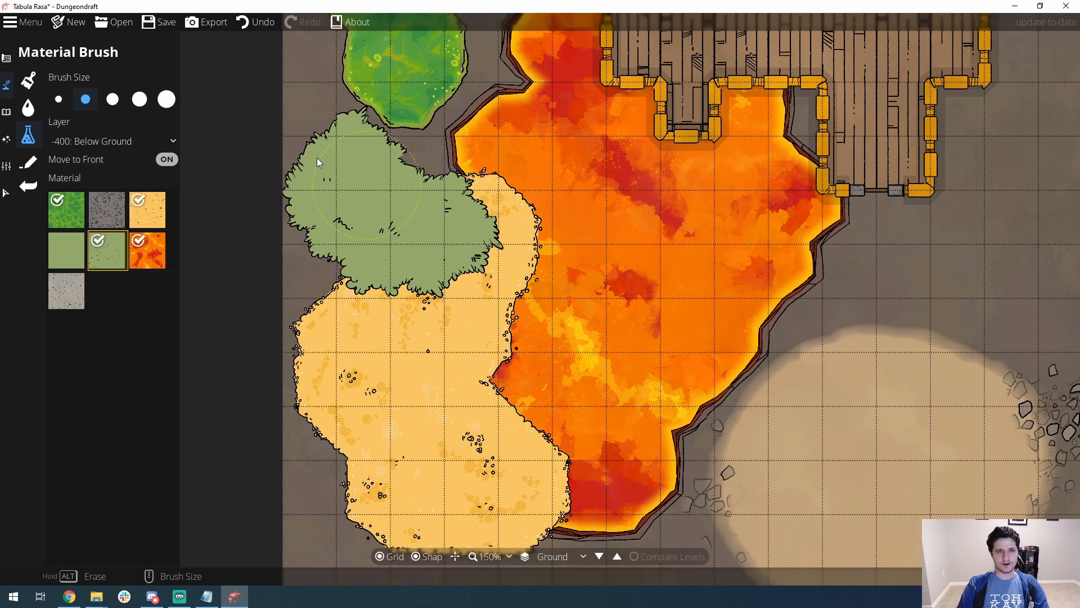
- Place the Gold Pile 01 object on the upper part of the yellow sand area with the Object Tool
left_click(7, 111)
left_click(31, 81)
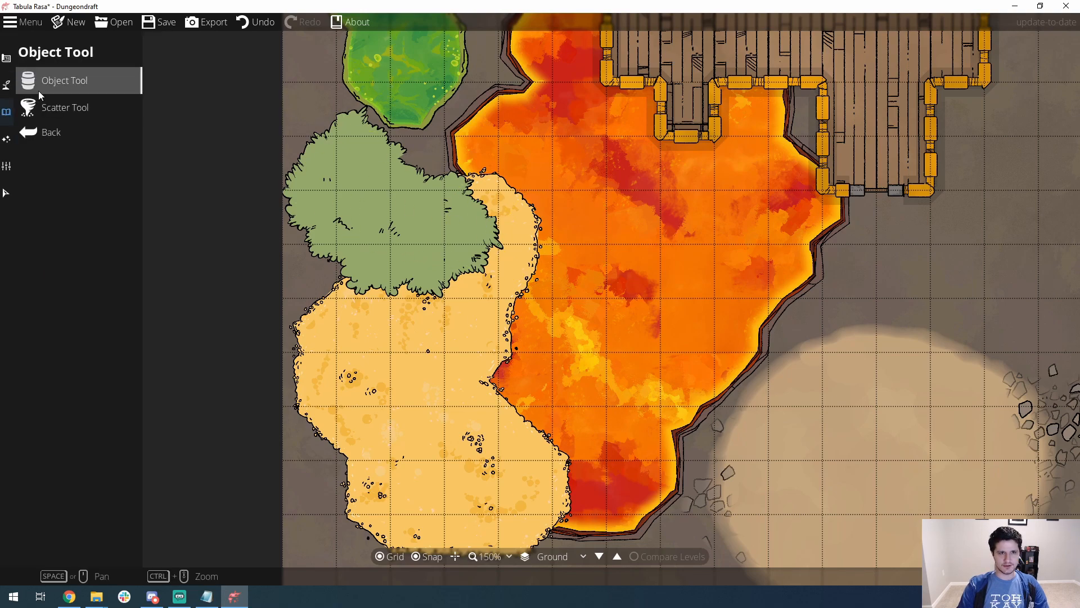
scroll(1043, 285, "down", 10)
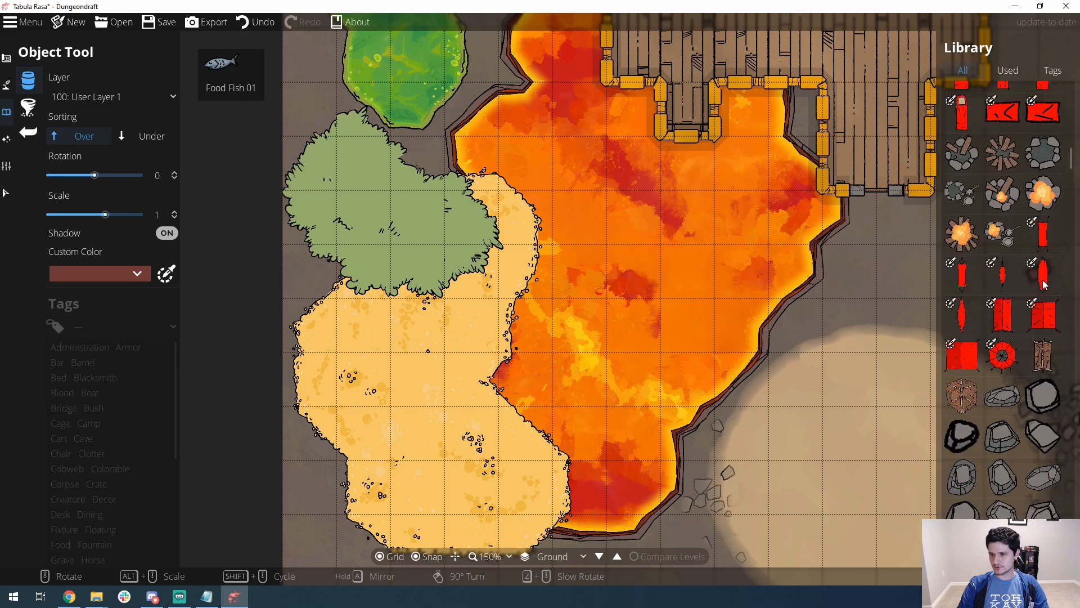
scroll(1043, 284, "down", 10)
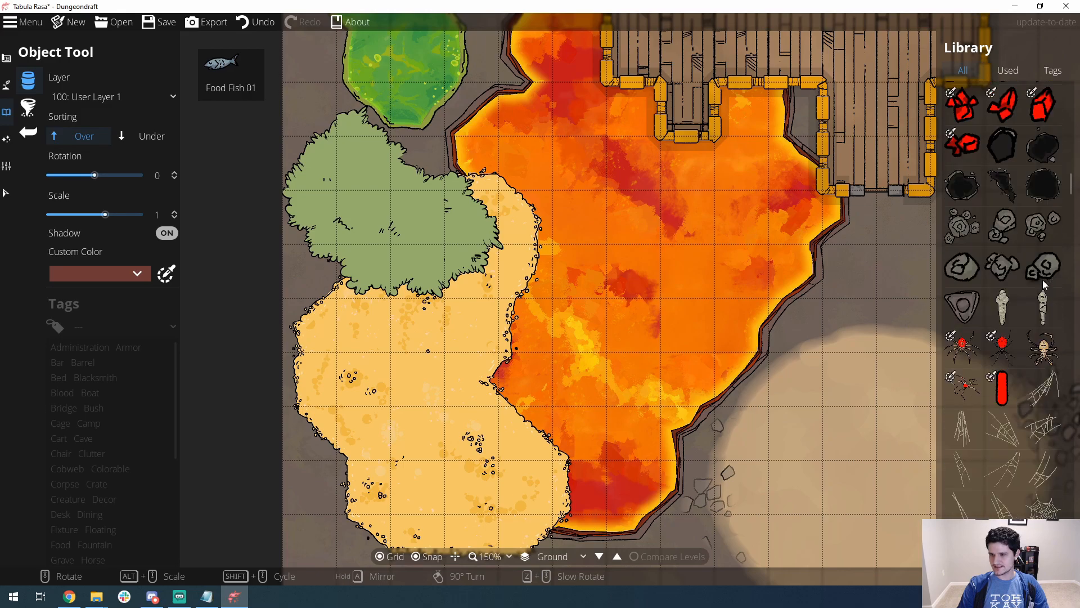
scroll(1043, 284, "down", 10)
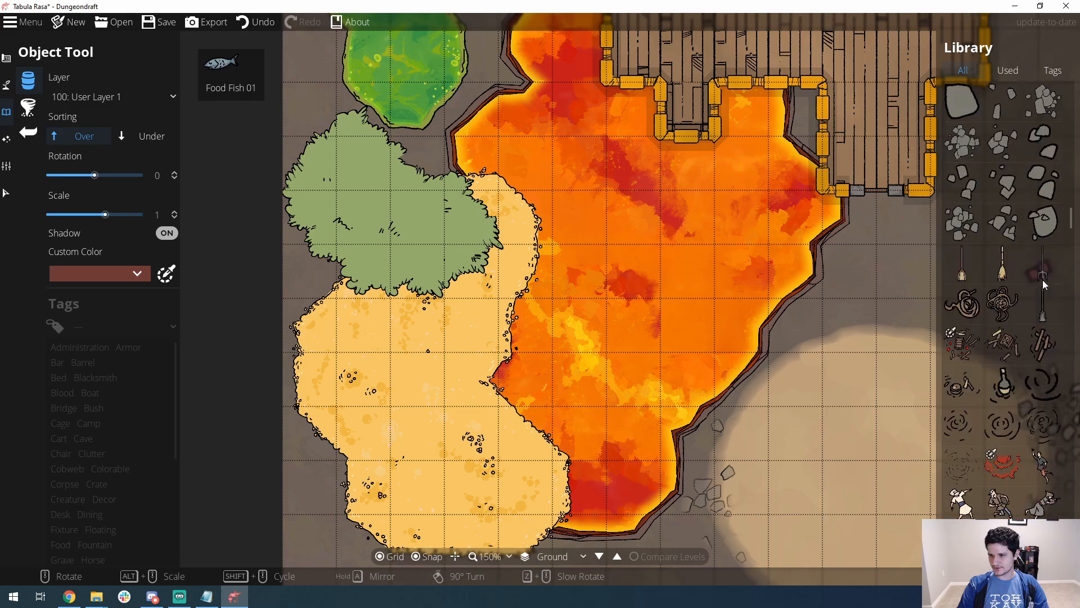
left_click(1003, 276)
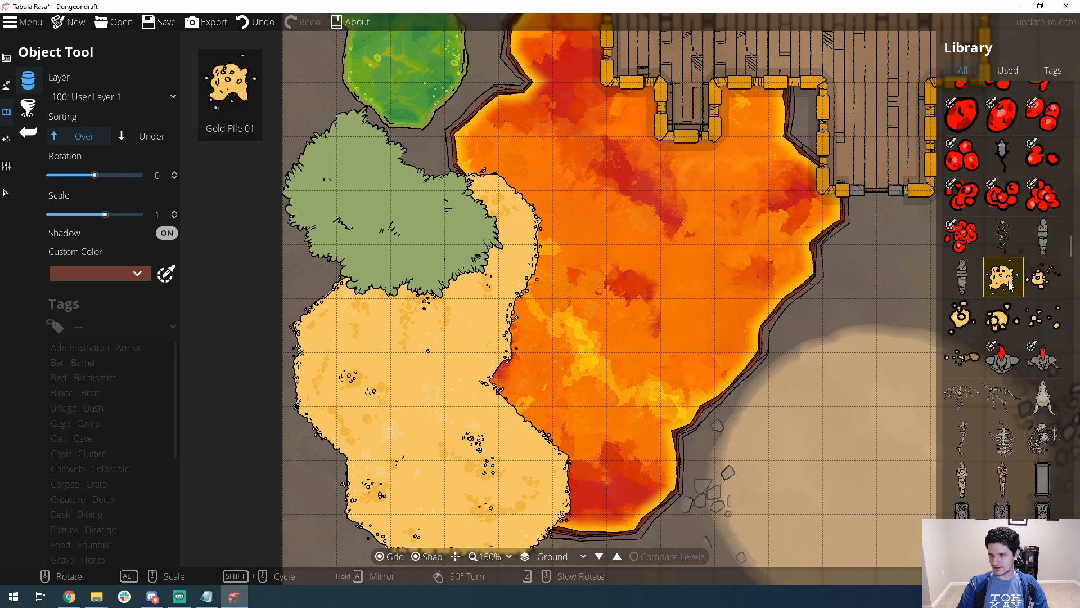
left_click(397, 360)
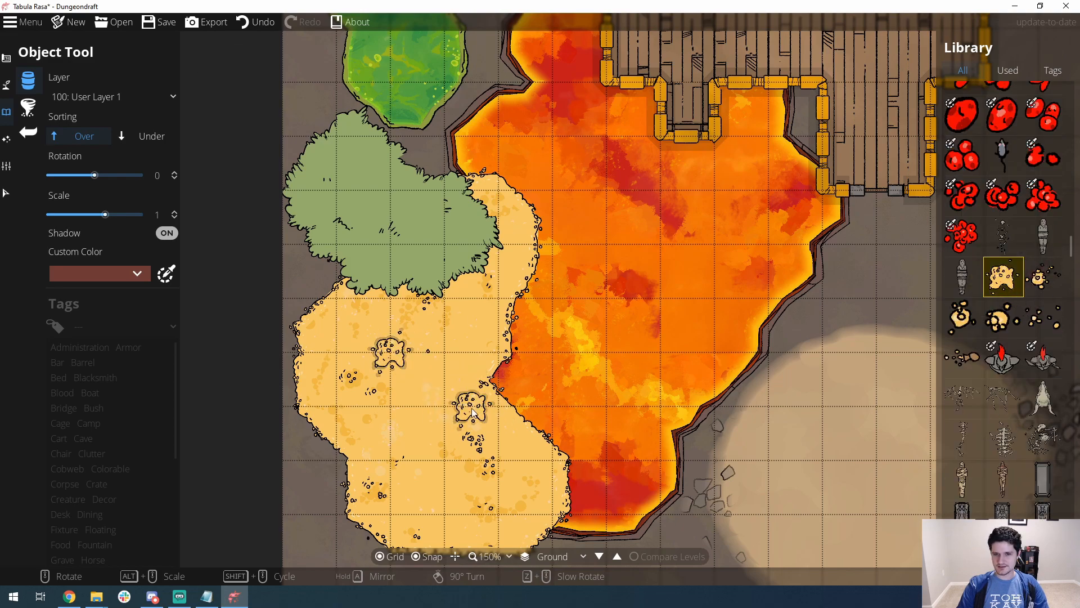
- Scatter smaller gold piles and loose coins of three different styles across the yellow sand area
left_click(1005, 323)
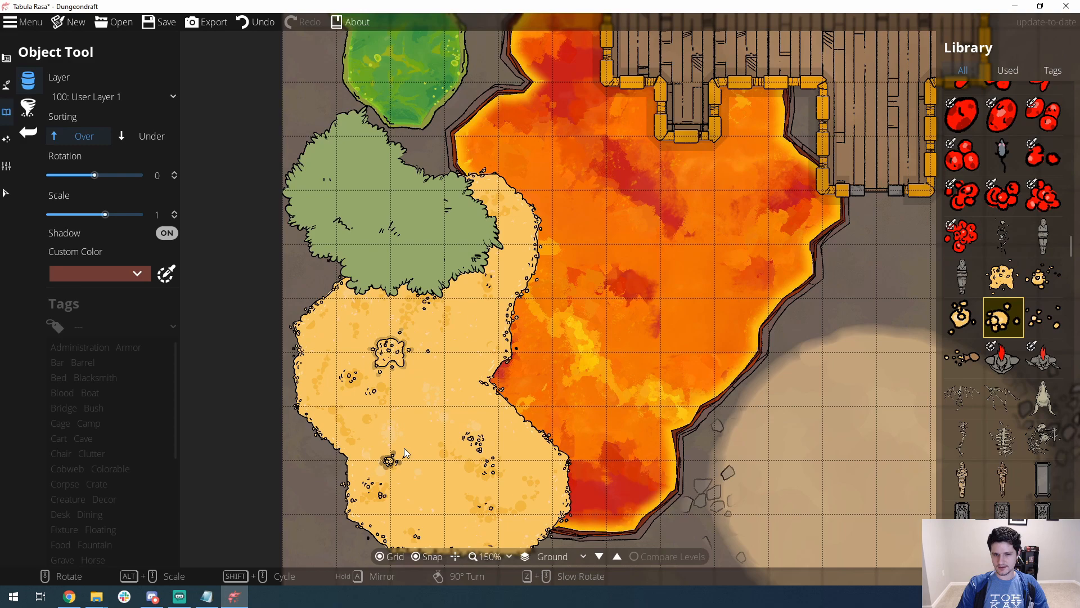
left_click(498, 488)
left_click(1044, 317)
left_click(418, 377)
left_click(477, 296)
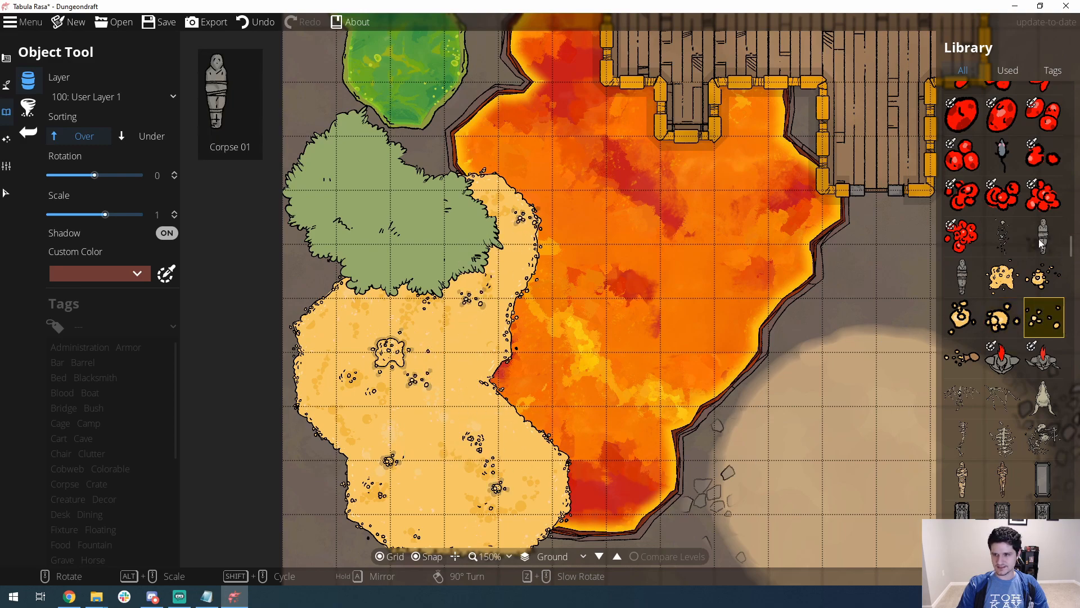
left_click(972, 313)
left_click(336, 376)
left_click(445, 459)
left_click(472, 378)
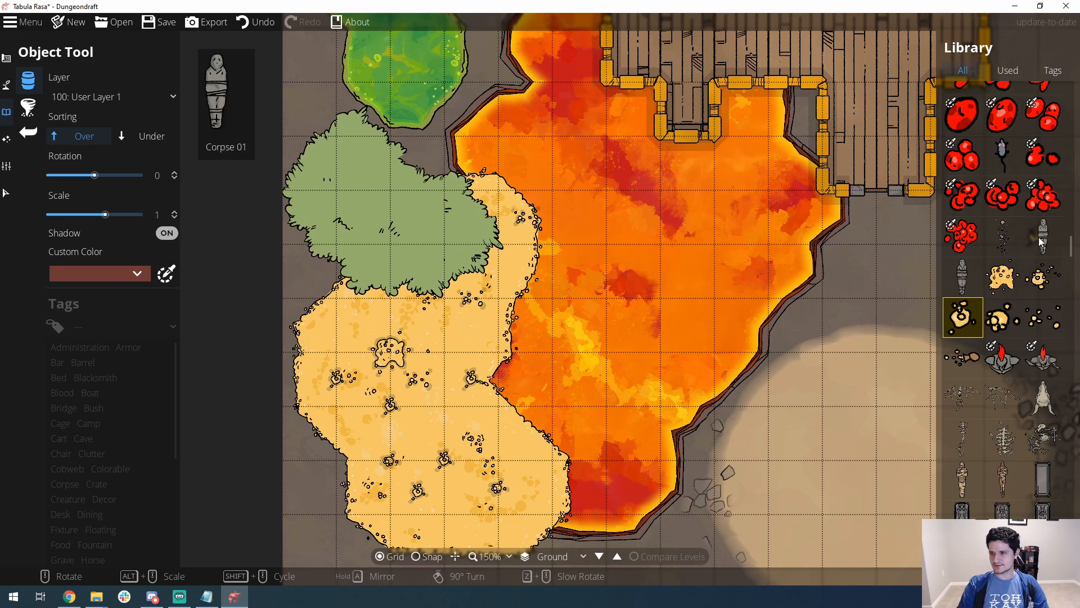
- Place the grey rectangular metal tray object in the room's west part at scale 1.6, and add a second one without shadow to its east
scroll(1041, 238, "up", 15)
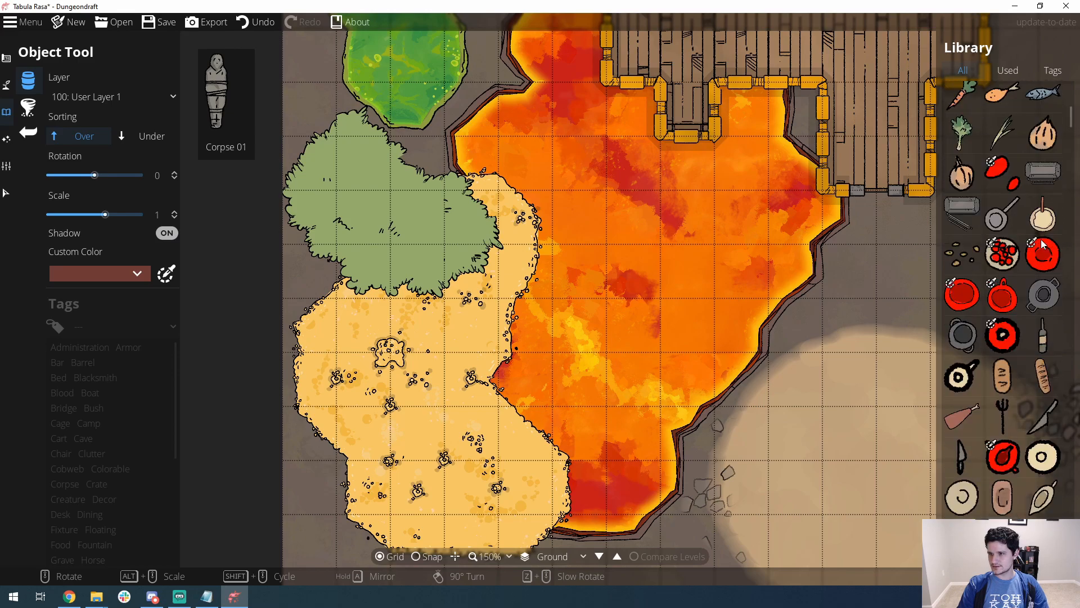
scroll(1042, 231, "up", 1)
left_click(1041, 225)
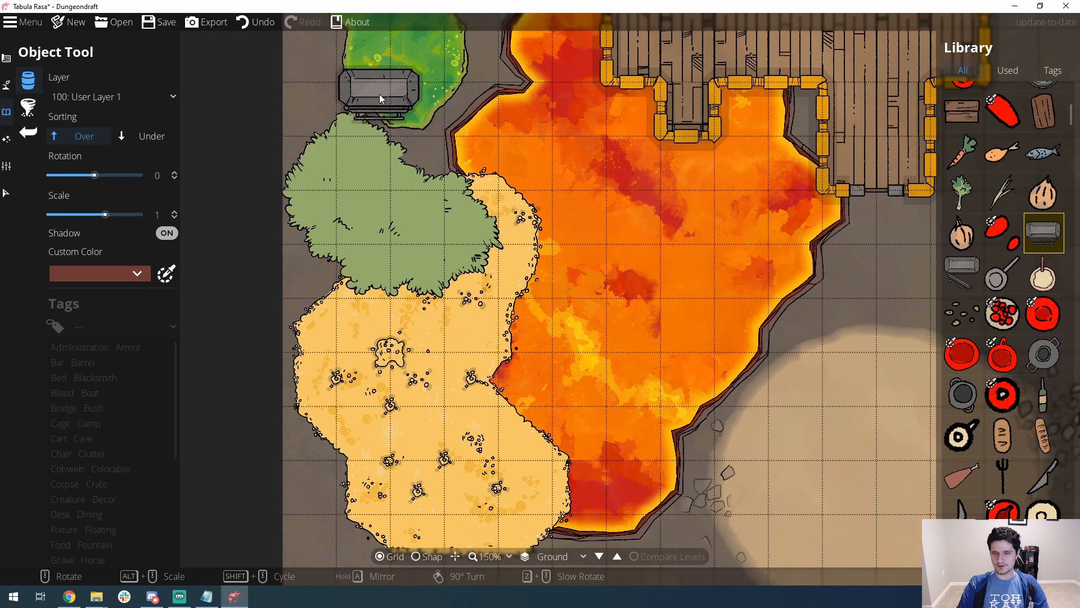
left_click_drag(379, 95, 306, 249)
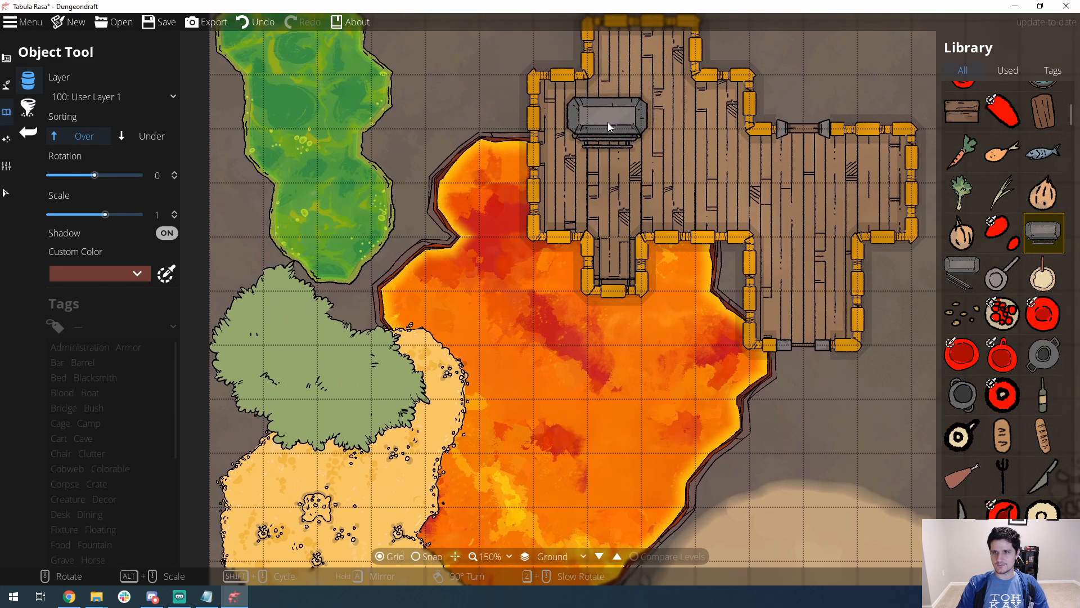
scroll(612, 127, "up", 6, "alt")
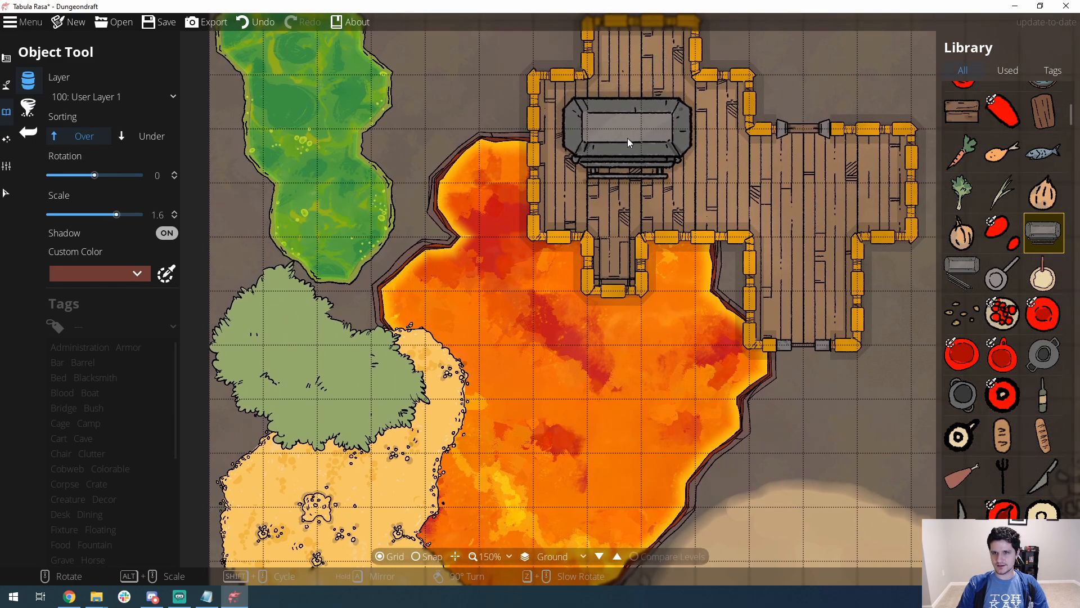
left_click(628, 138)
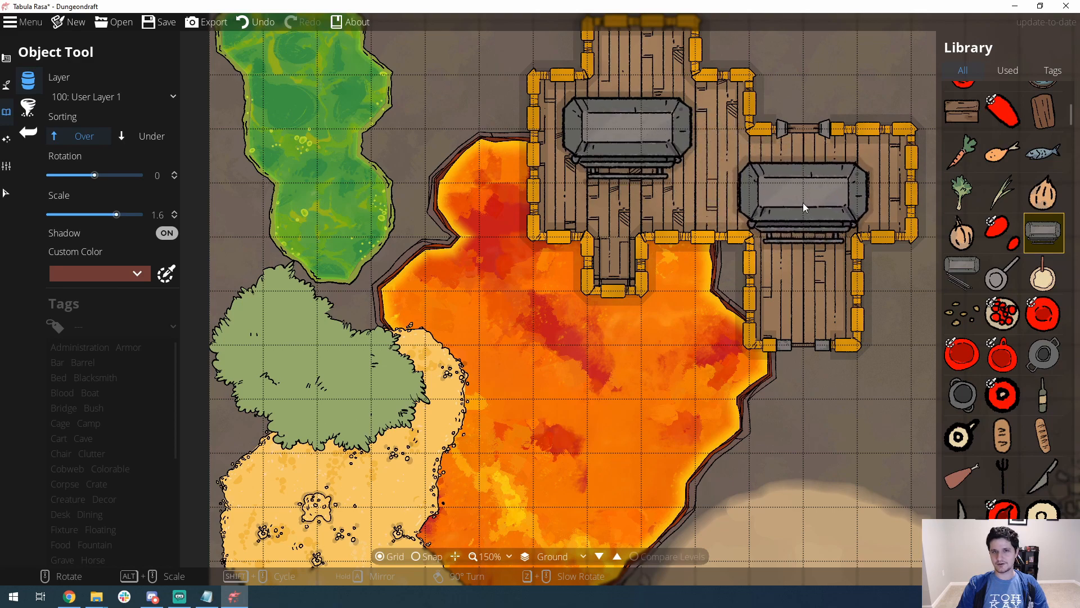
left_click(167, 233)
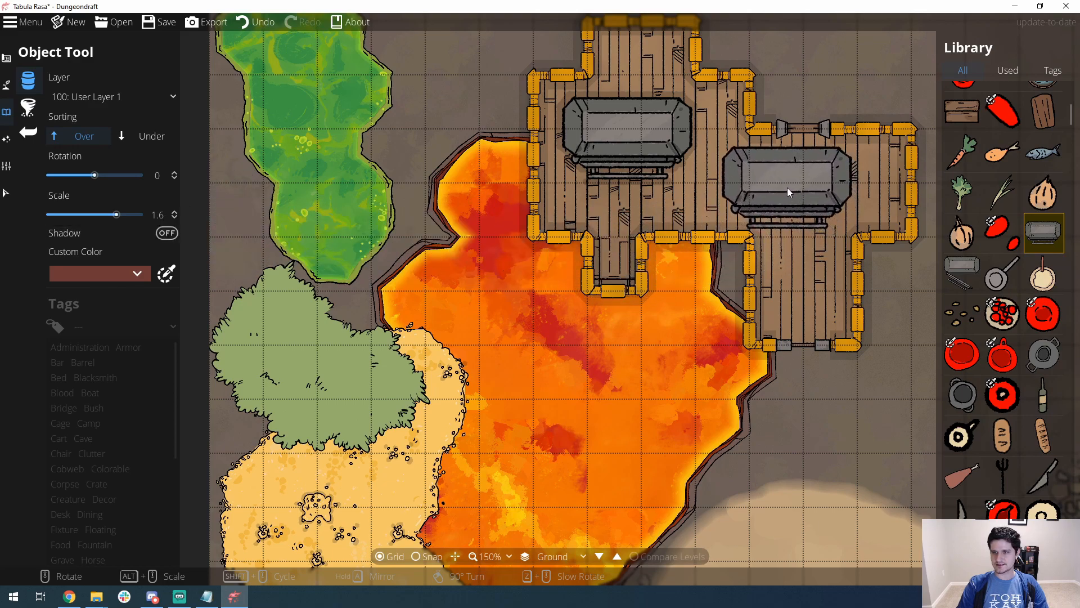
left_click(787, 187)
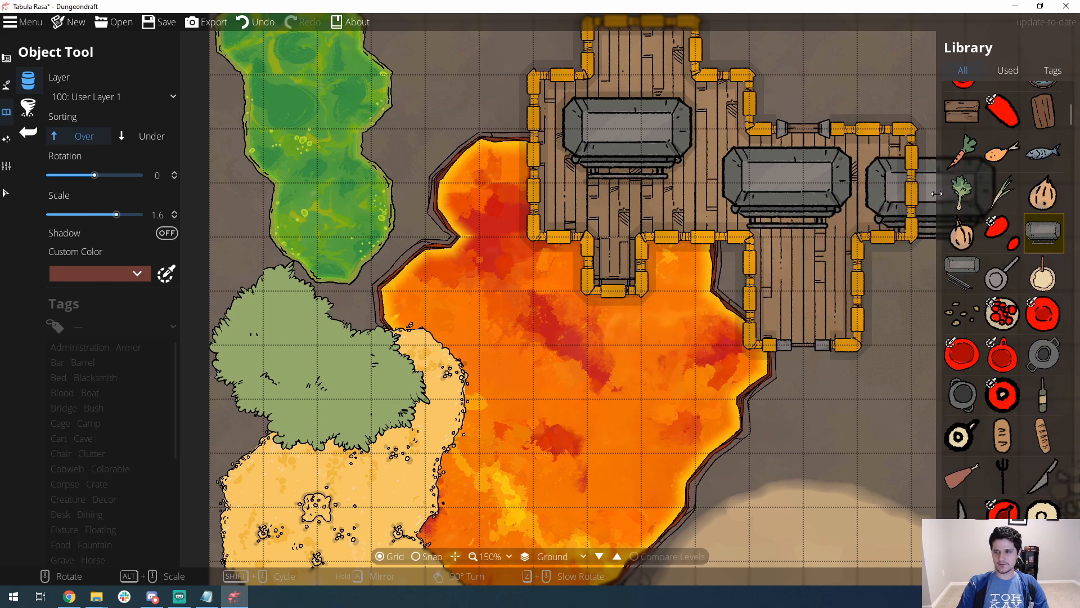
left_click(6, 139)
left_click(6, 166)
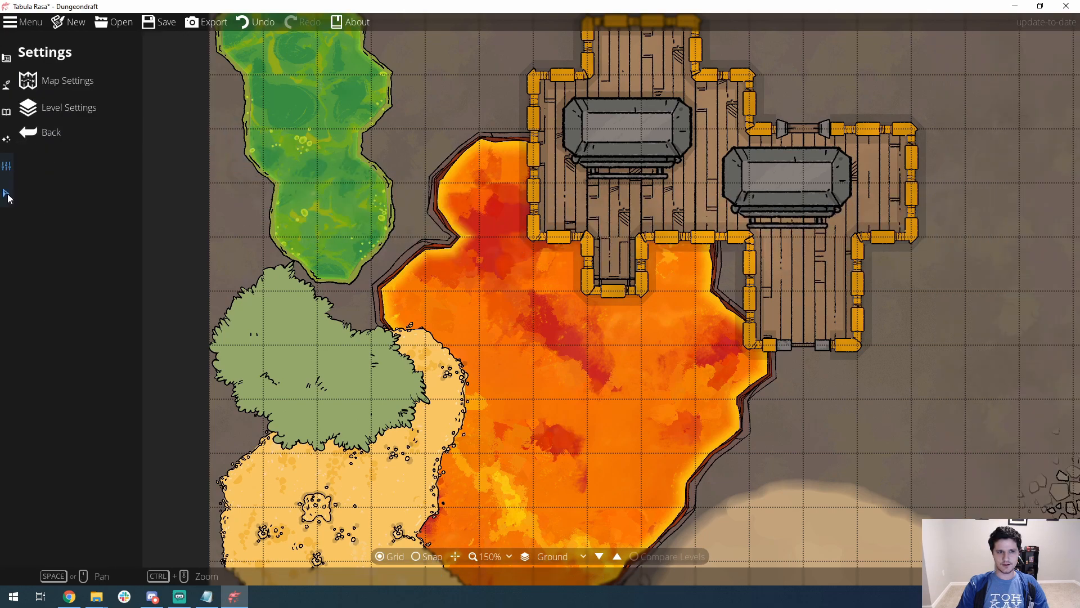
left_click(8, 194)
left_click(6, 139)
left_click(7, 113)
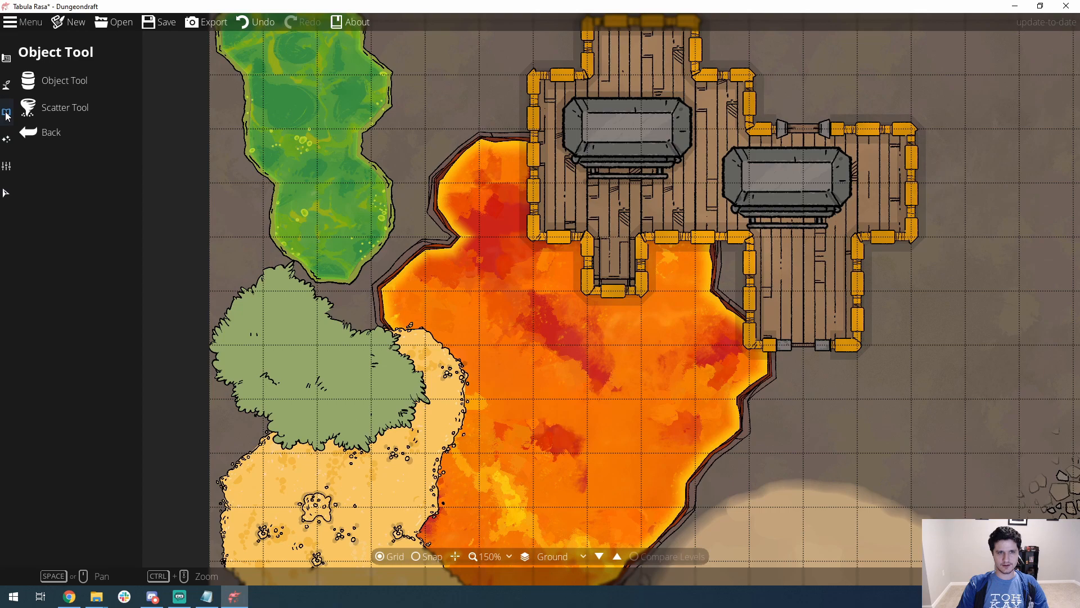
- Draw a long winding red smear path on the open ground east of the room with the Path Tool
left_click(6, 84)
left_click(39, 161)
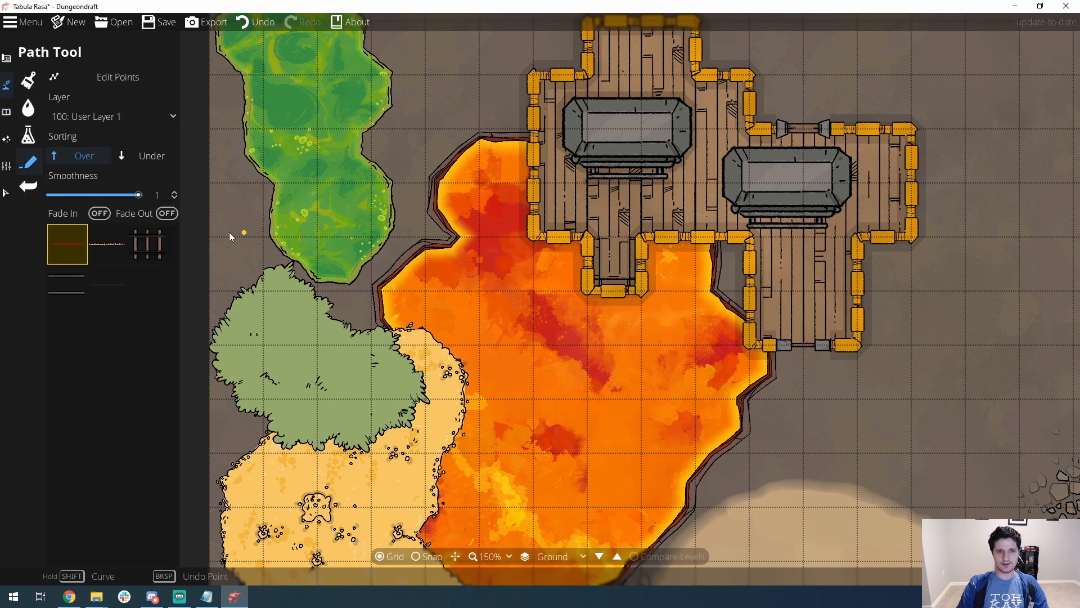
left_click_drag(651, 312, 353, 272)
left_click_drag(720, 124, 502, 276)
mouse_move(463, 148)
left_mouse_down()
mouse_move(594, 192)
mouse_move(621, 260)
mouse_move(614, 285)
mouse_move(480, 368)
mouse_move(447, 417)
mouse_move(527, 454)
mouse_move(470, 501)
mouse_move(258, 520)
left_mouse_up()
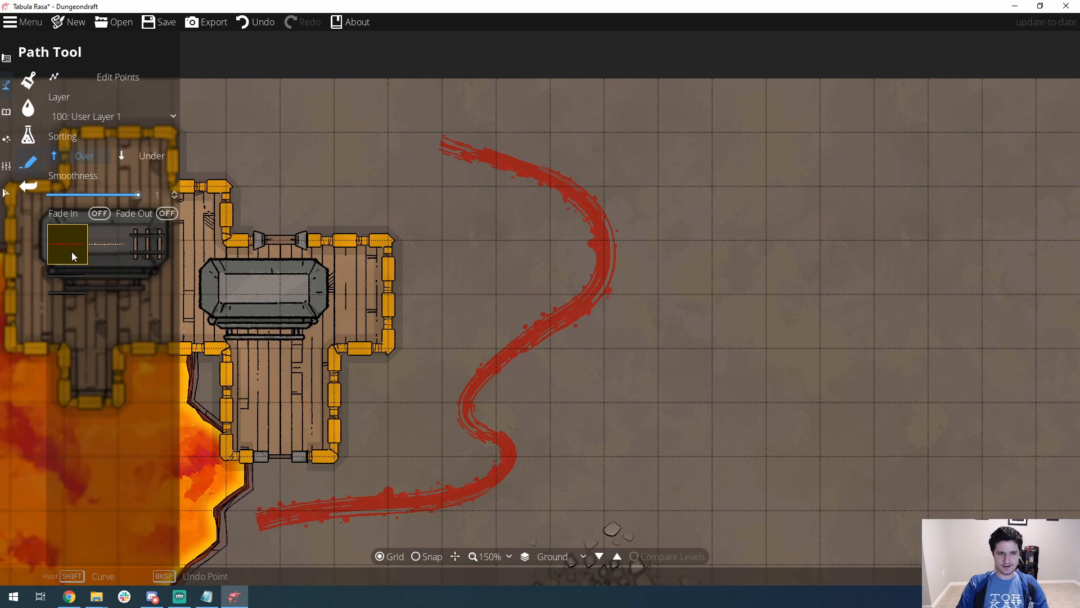
left_click_drag(327, 227, 164, 332)
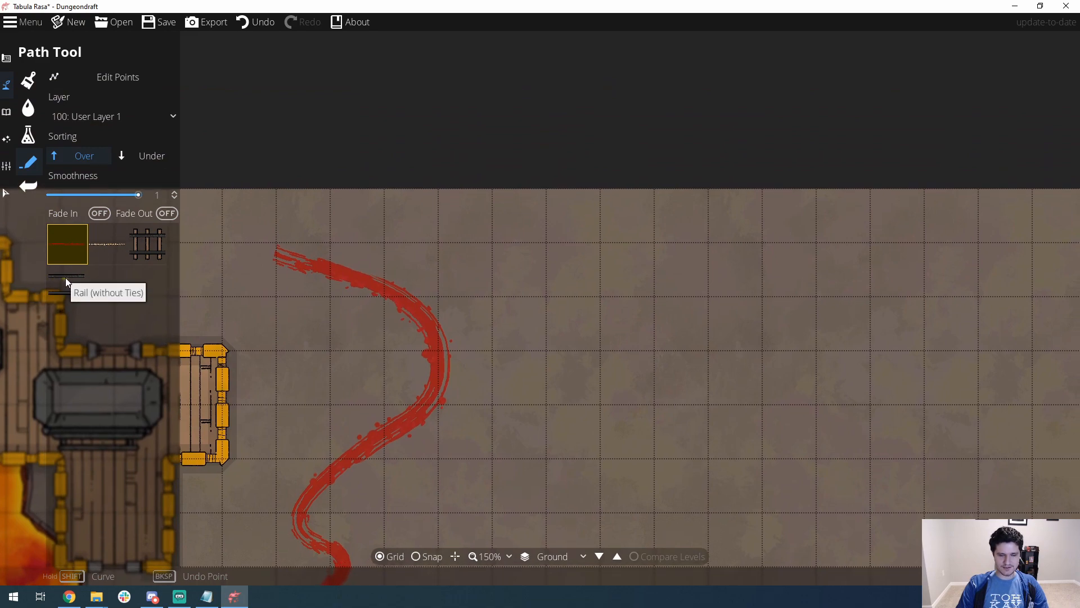
- Draw two roughly parallel curves in the thin, faint brown path style east of the red path
left_click(105, 284)
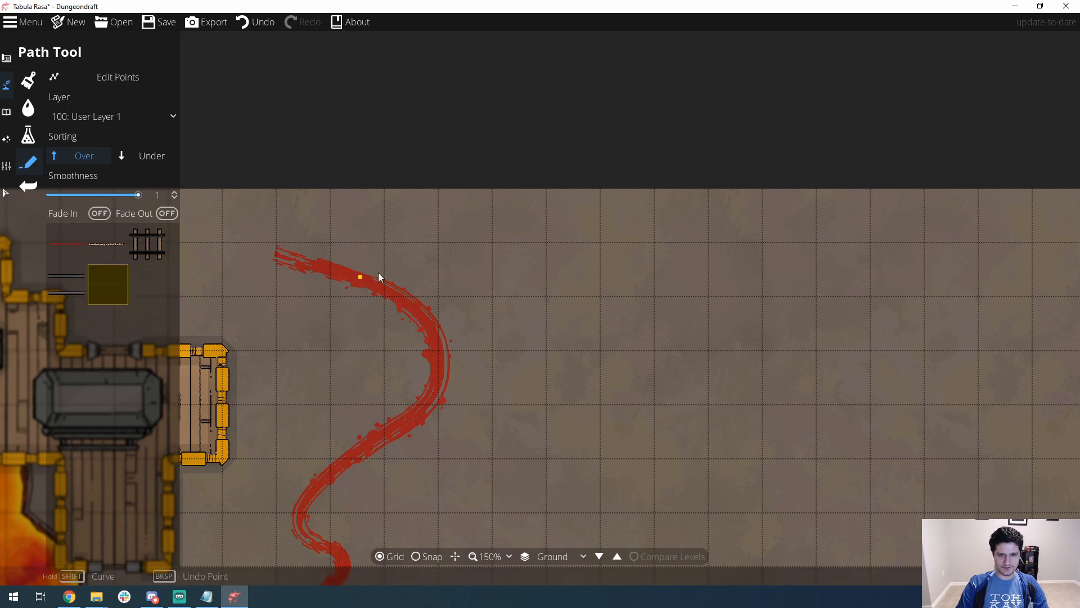
left_click_drag(521, 289, 533, 344)
mouse_move(521, 423)
left_mouse_down()
mouse_move(494, 469)
mouse_move(434, 519)
mouse_move(396, 524)
mouse_move(387, 509)
mouse_move(364, 508)
mouse_move(354, 534)
mouse_move(365, 543)
mouse_move(501, 490)
mouse_move(507, 395)
mouse_move(458, 519)
mouse_move(360, 554)
left_mouse_up()
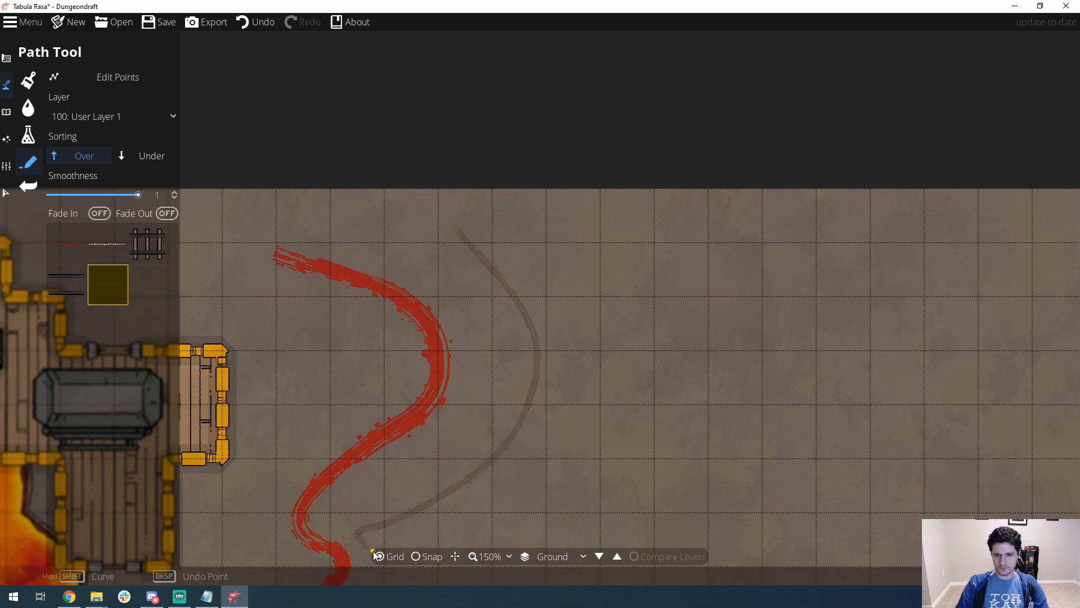
left_click_drag(411, 514, 362, 436)
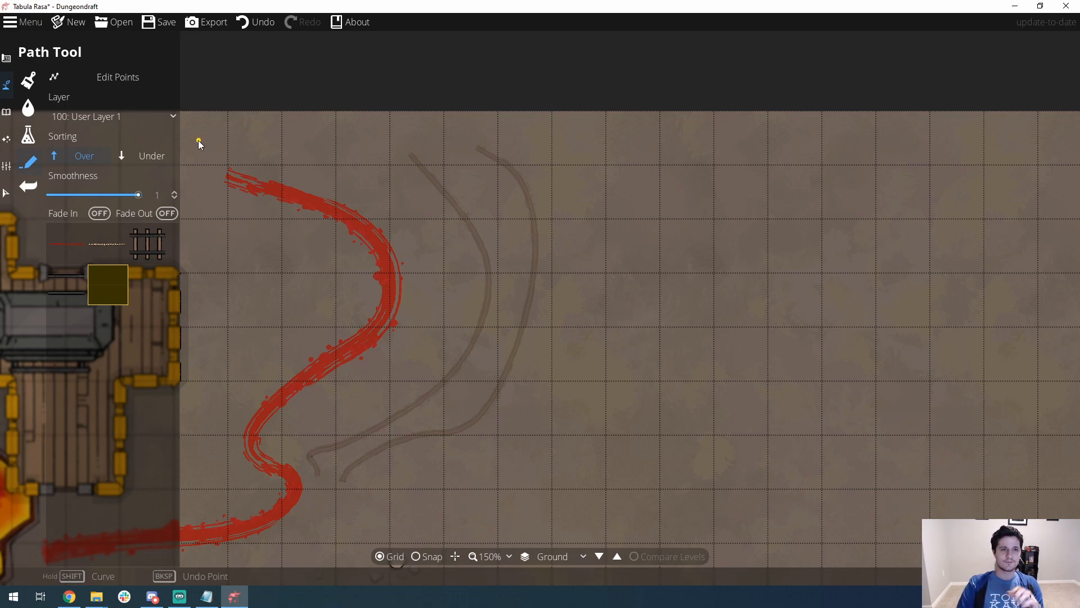
- Return to the Object Tool and filter the object library by the New Objects tag
left_click(7, 60)
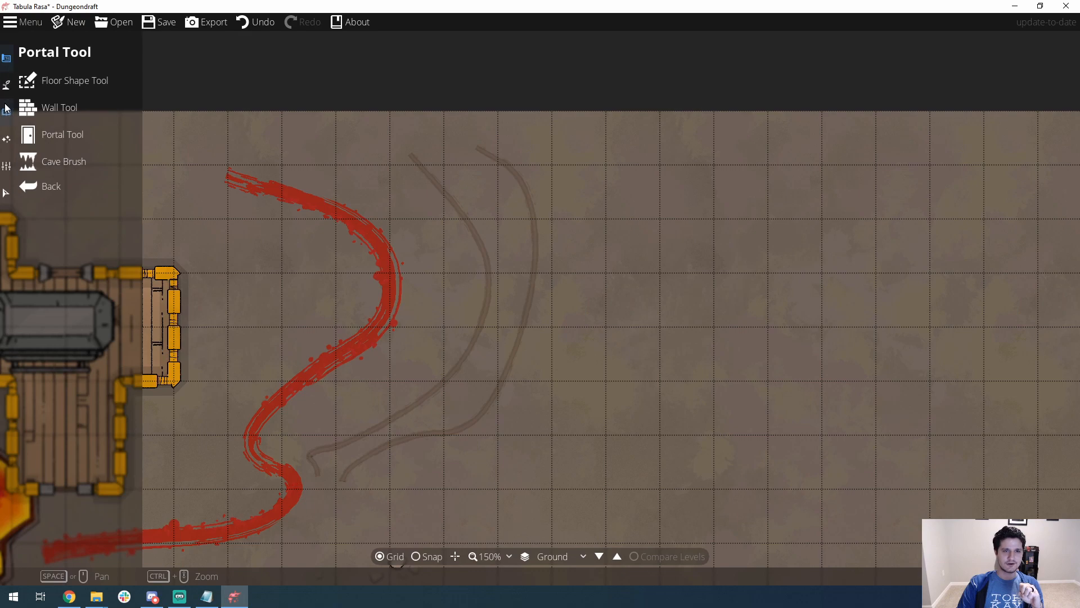
left_click(6, 111)
left_click(64, 80)
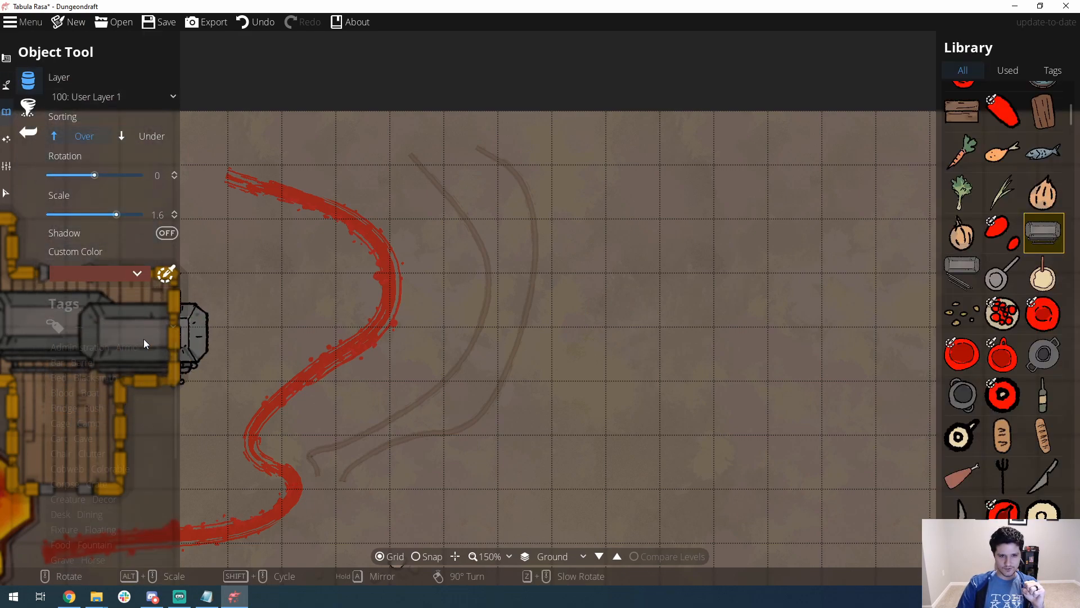
left_click_drag(358, 260, 191, 242)
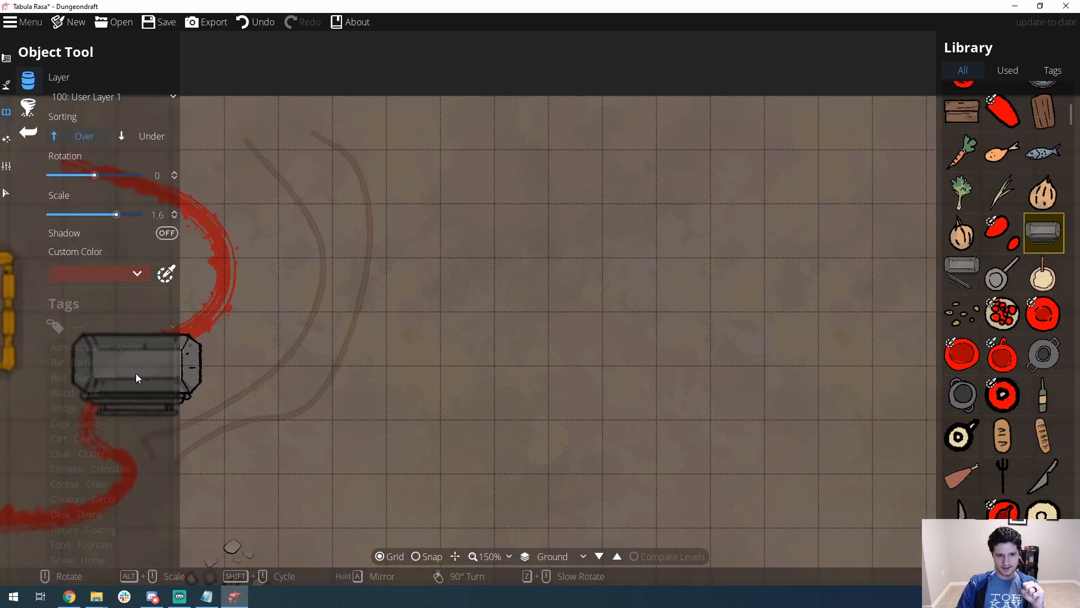
scroll(174, 360, "down", 3)
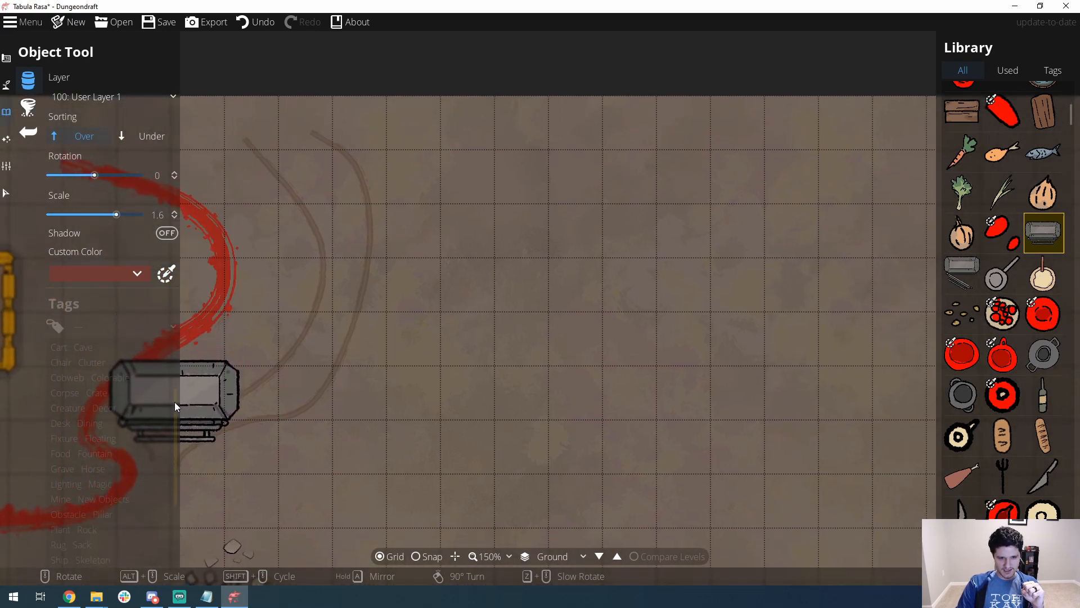
scroll(112, 433, "down", 3)
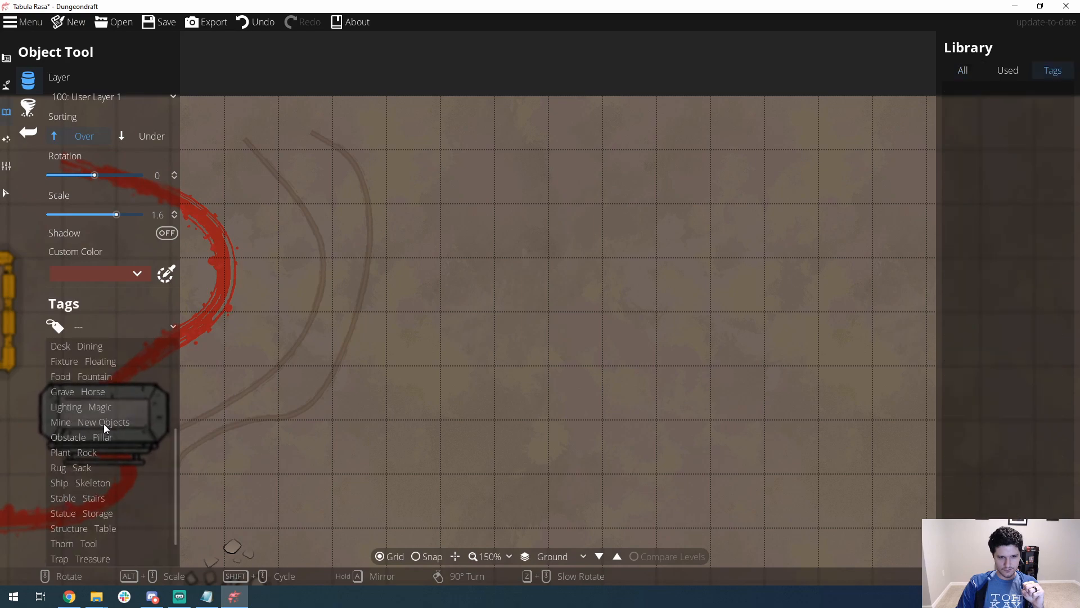
left_click(104, 423)
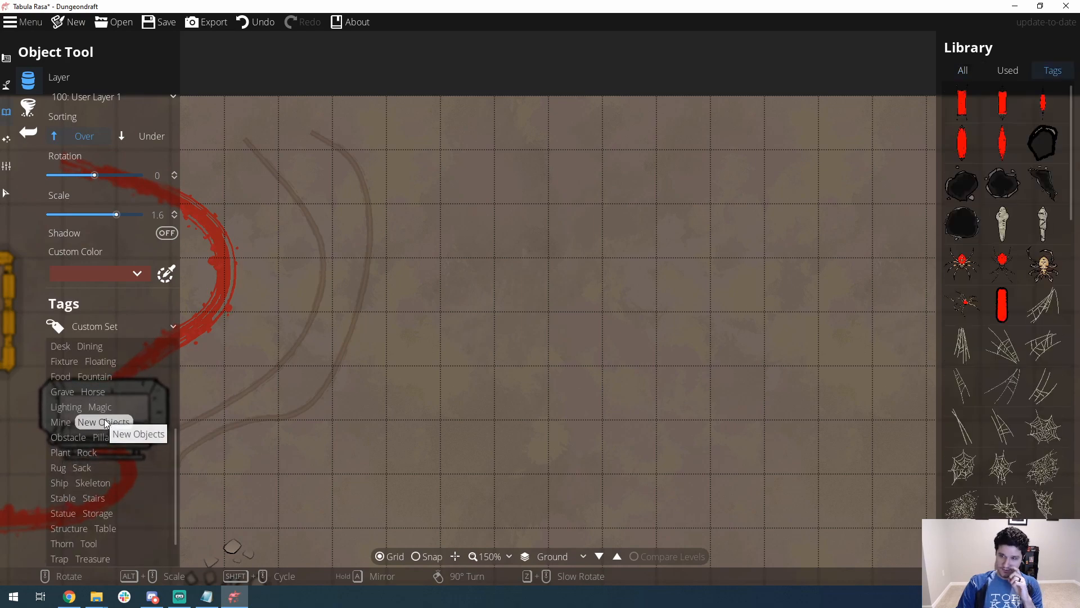
- Place the first hammock from the New Objects set between the room's two metal trays, with rotation -45 and scale 0.6
mouse_move(955, 103)
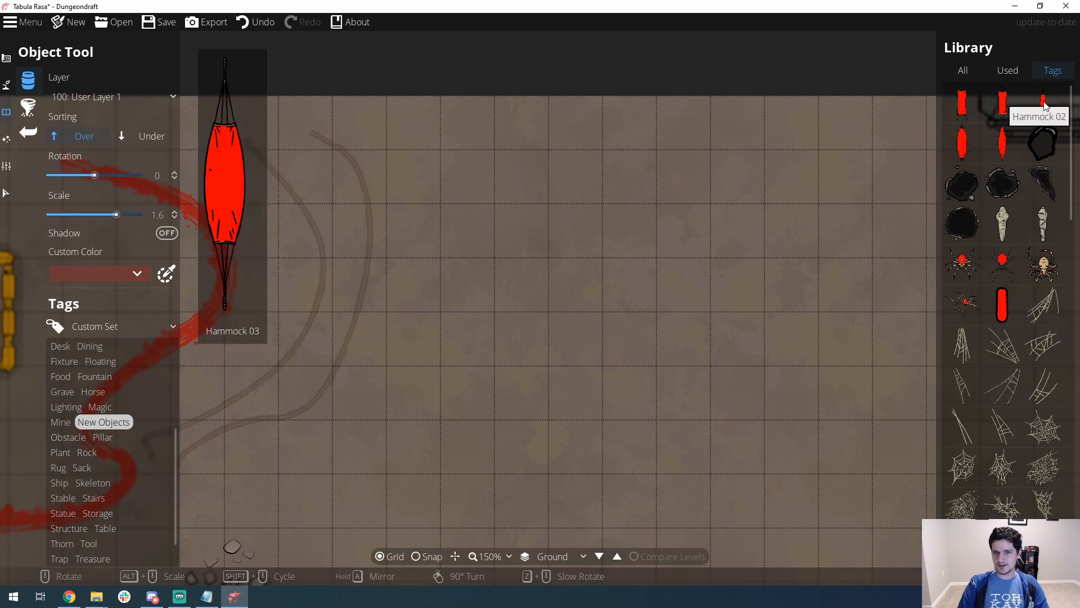
left_click(969, 104)
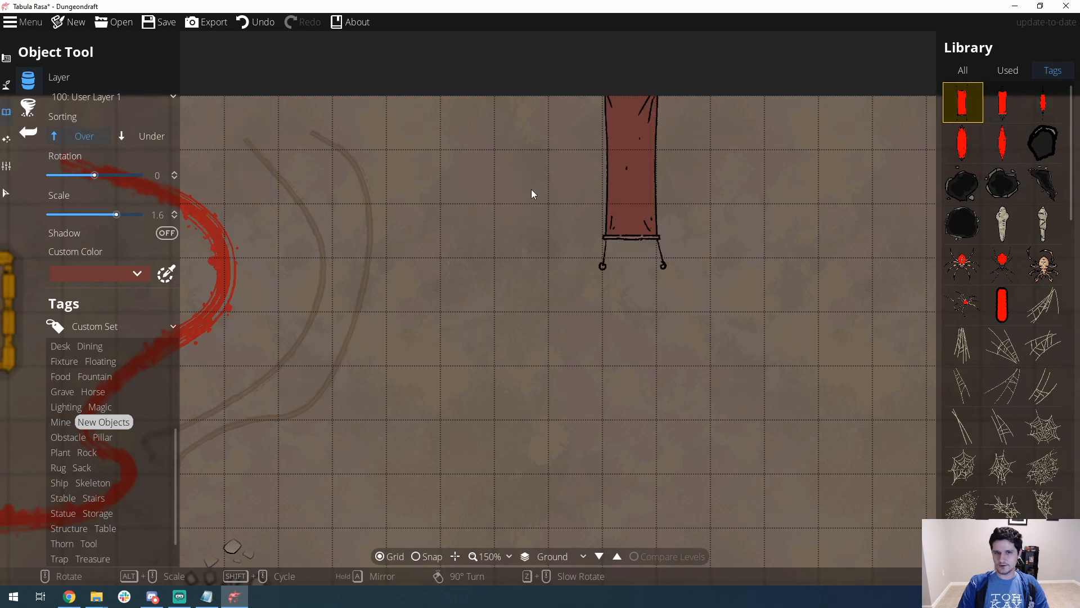
right_click(396, 228)
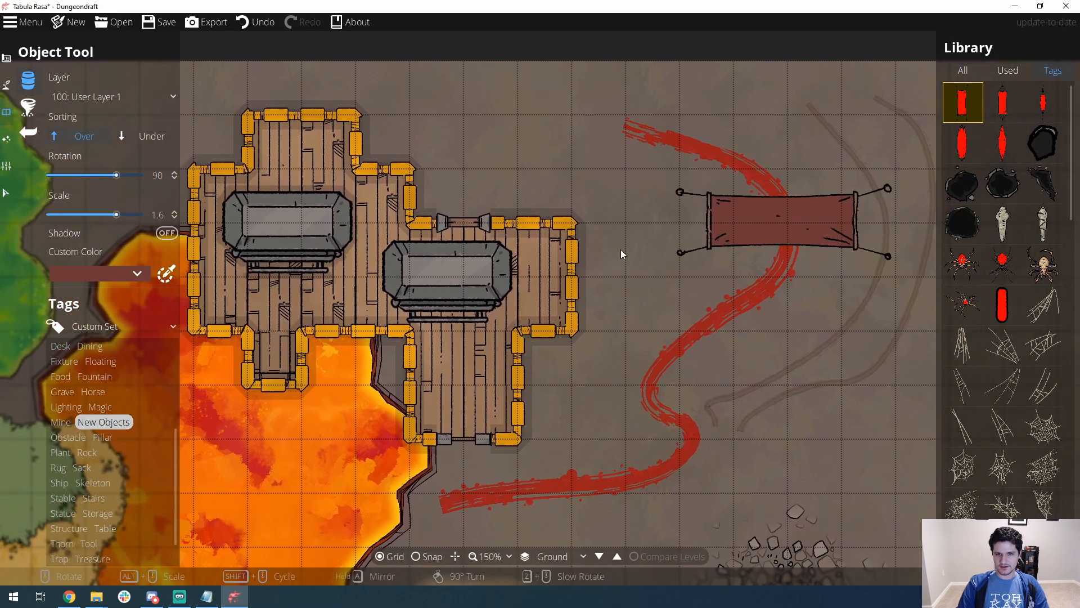
scroll(347, 258, "down", 12)
scroll(366, 258, "down", 4)
scroll(368, 259, "down", 10, "alt")
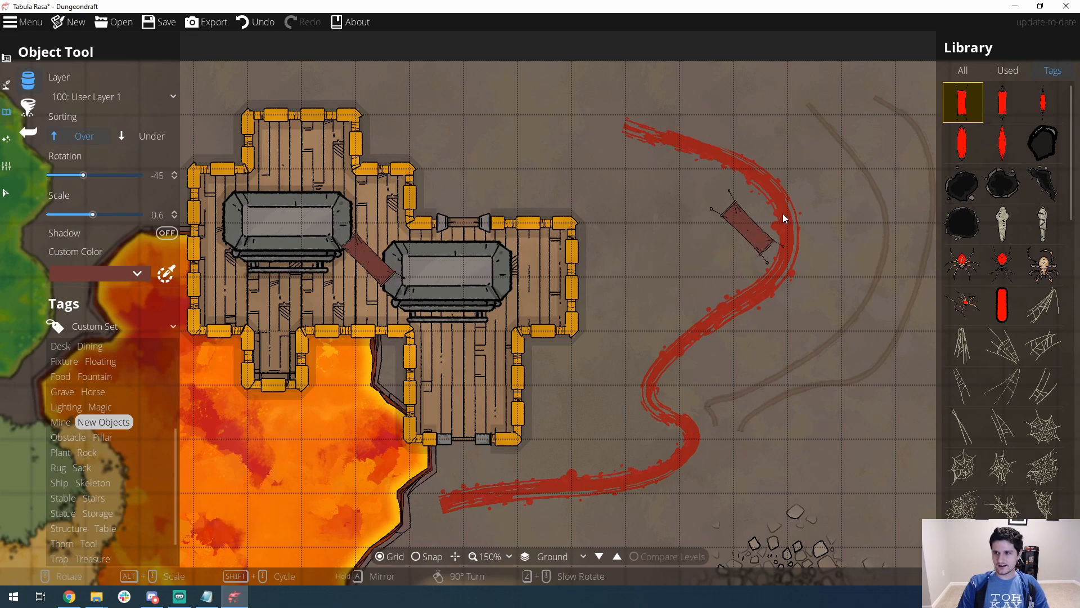
left_click_drag(737, 216, 415, 187)
left_click_drag(702, 180, 415, 237)
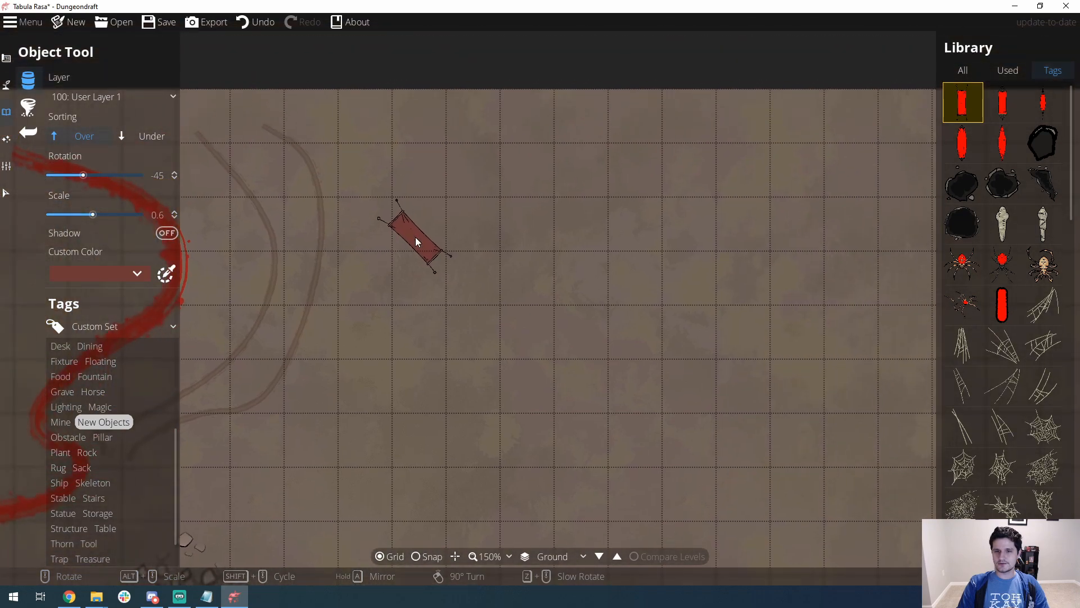
- Paint a large, irregular walled cave across the open ground east of the red path using the Cave Brush at its second-largest size
left_click(29, 131)
left_click(4, 68)
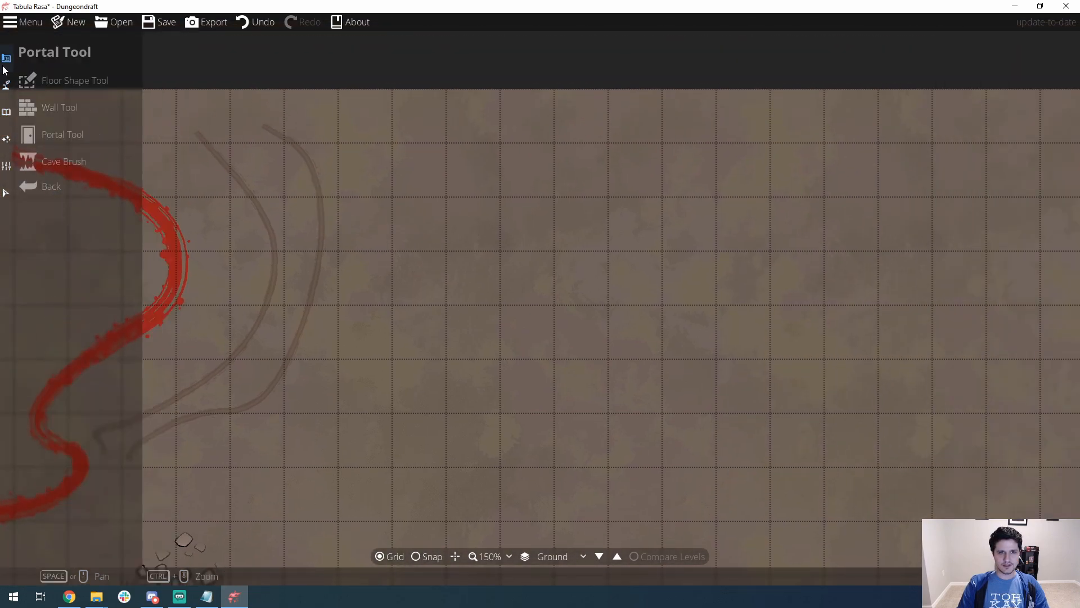
left_click(50, 161)
scroll(472, 190, "up", 3)
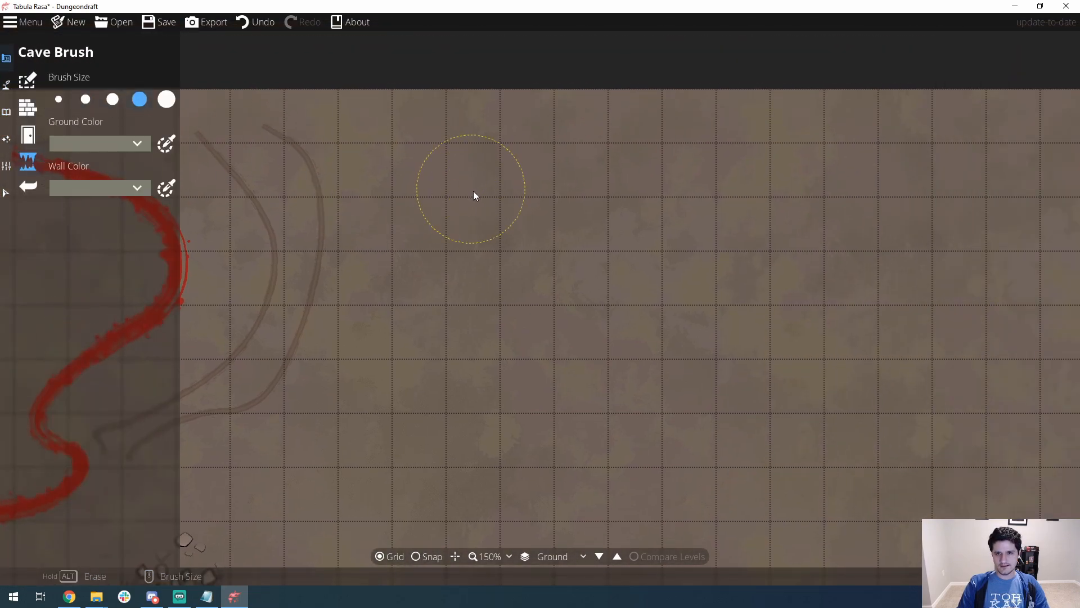
mouse_move(490, 209)
left_mouse_down()
mouse_move(657, 224)
mouse_move(593, 165)
mouse_move(433, 381)
mouse_move(349, 398)
mouse_move(508, 207)
mouse_move(580, 420)
mouse_move(753, 251)
mouse_move(439, 413)
mouse_move(197, 430)
mouse_move(311, 542)
mouse_move(833, 497)
mouse_move(642, 434)
mouse_move(594, 250)
mouse_move(870, 161)
mouse_move(652, 272)
mouse_move(735, 122)
mouse_move(549, 134)
mouse_move(606, 194)
left_mouse_up()
scroll(622, 204, "down", 1)
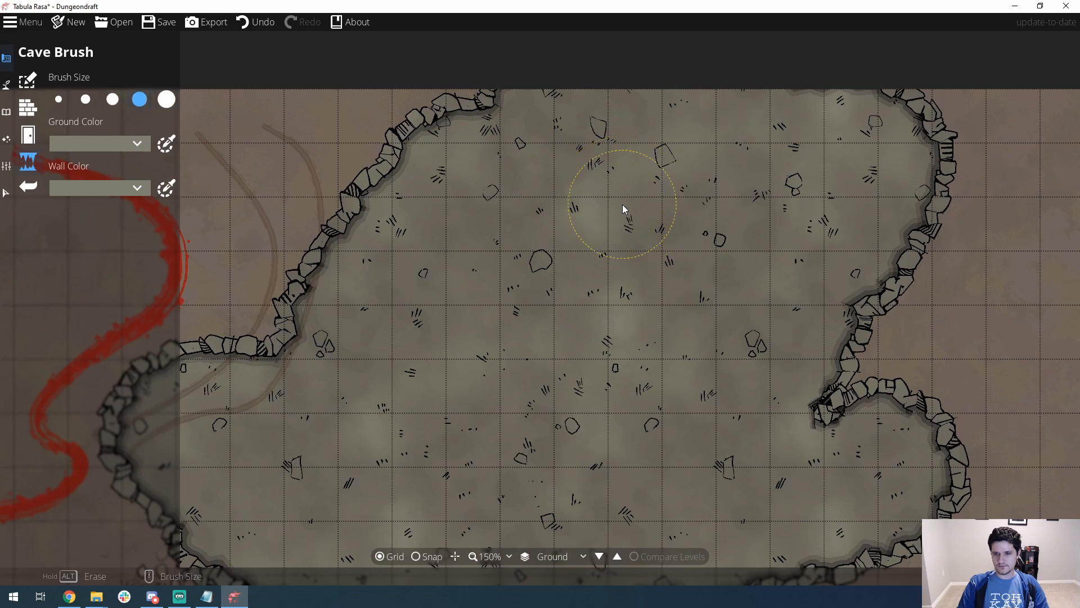
scroll(622, 204, "down", 1)
scroll(622, 205, "down", 1)
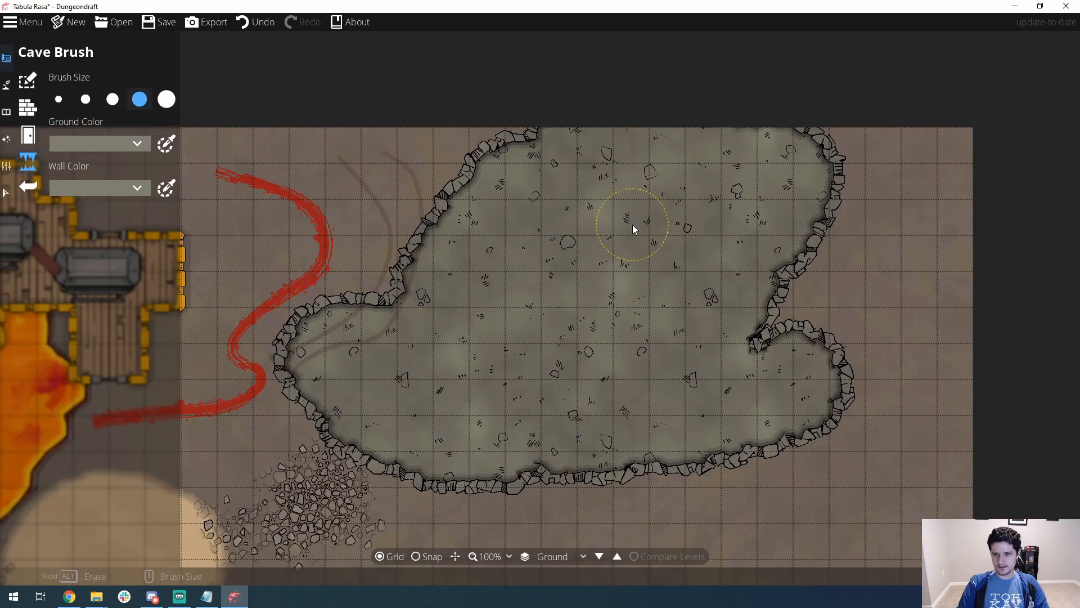
- Place the small black cave hole over the cave's southern wall on layer 700: Above Walls, with rotation 15 and scale 4
left_click(7, 87)
left_click(6, 112)
left_click(36, 84)
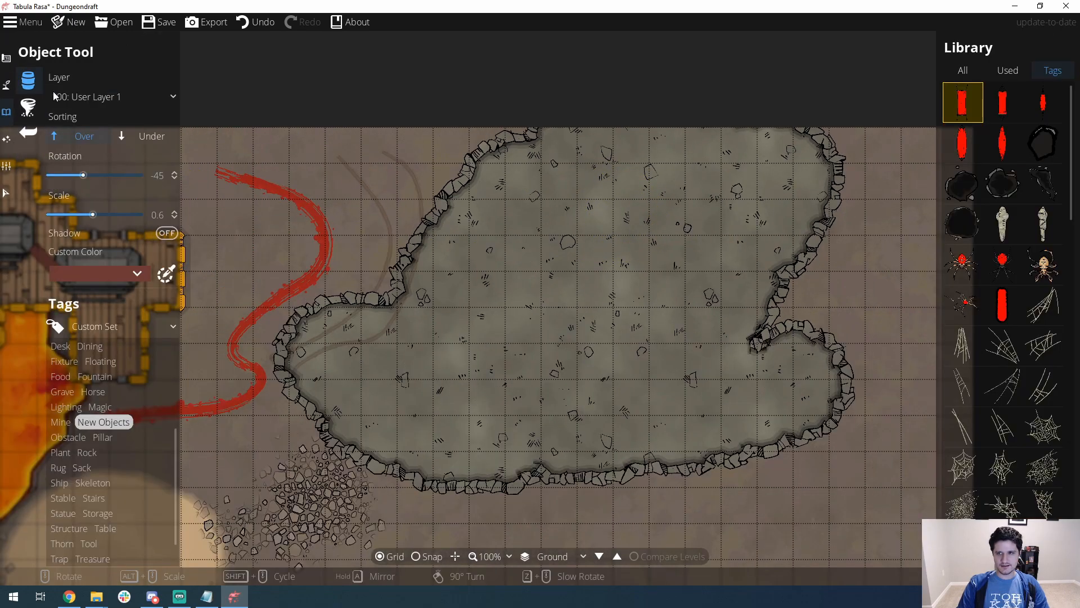
left_click(1046, 143)
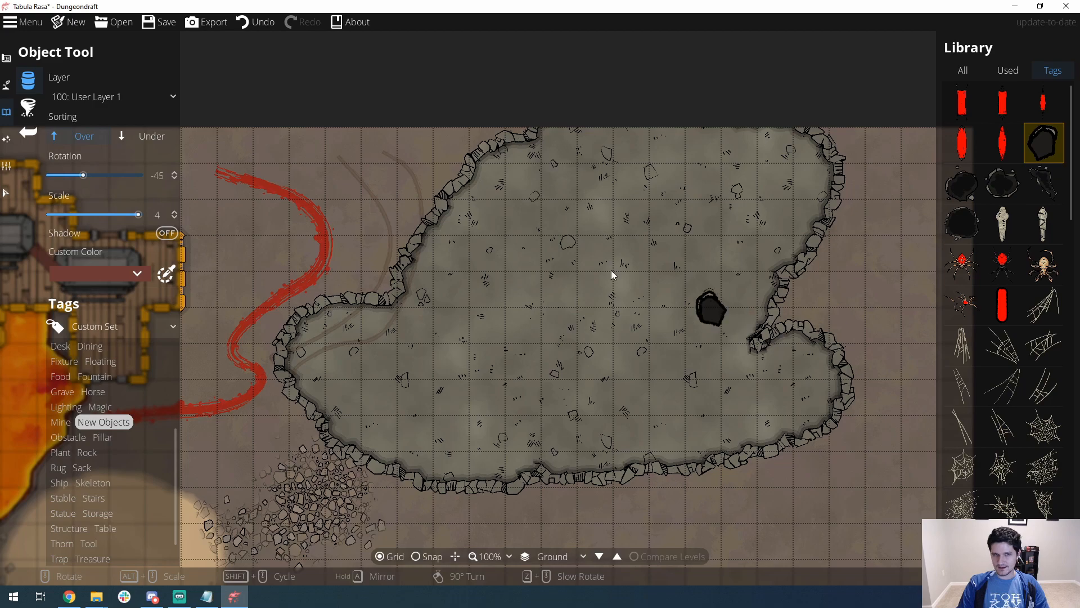
left_click(145, 97)
left_click(97, 289)
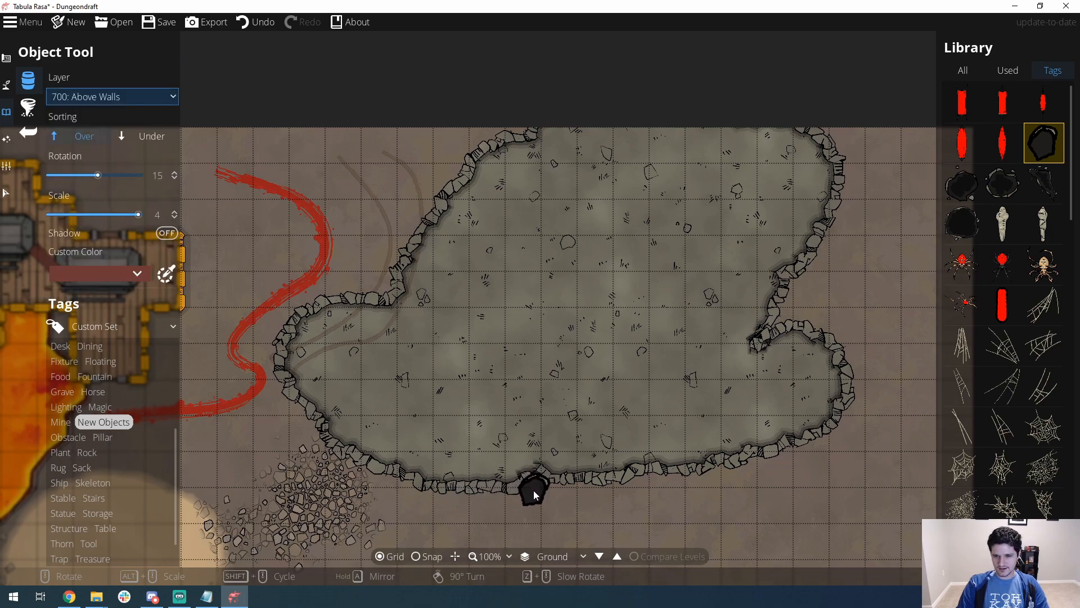
left_click(537, 488)
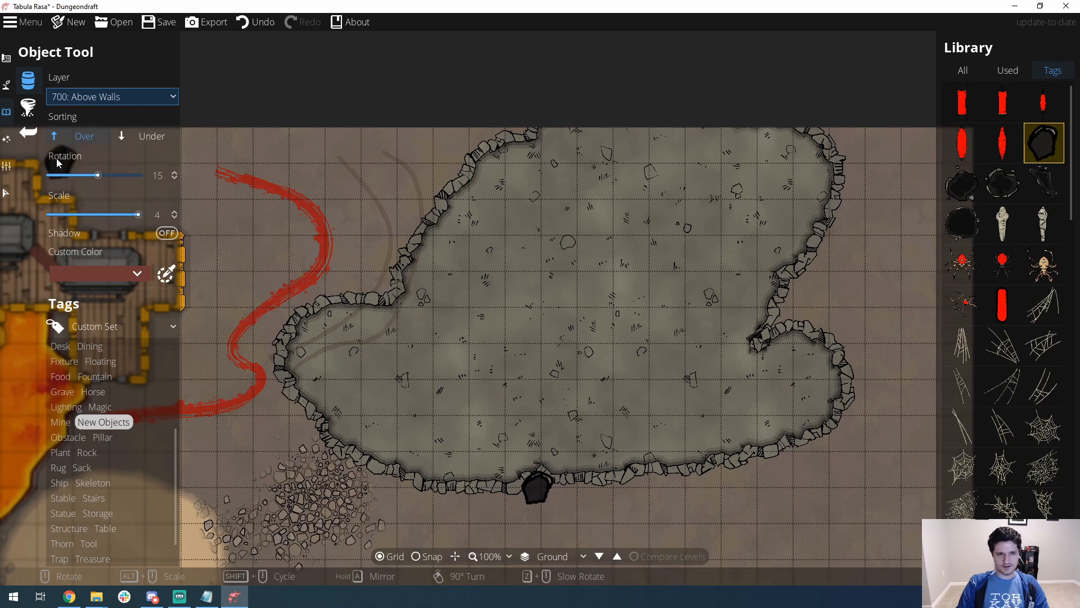
- Replace the Terrain Gravel slot of the Terrain Brush with Terrain Grass
left_click(7, 93)
left_click(7, 85)
left_click(39, 81)
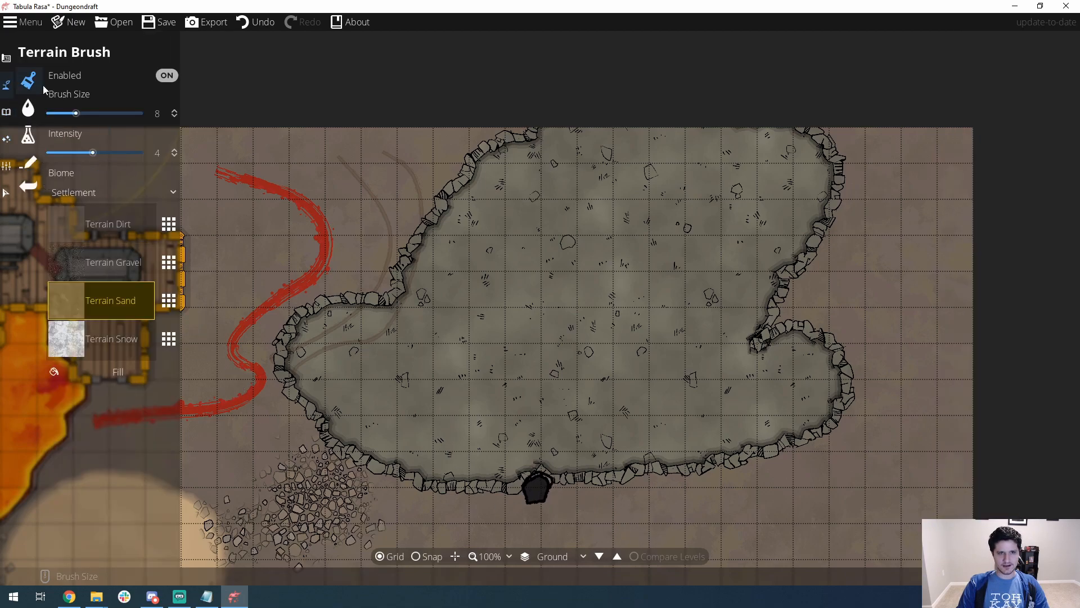
left_click(168, 262)
left_click(242, 289)
- Paint a patch of Terrain Grass outside the cave hole in the southern wall, using brush size 3
scroll(543, 518, "down", 5)
left_click_drag(538, 505, 518, 501)
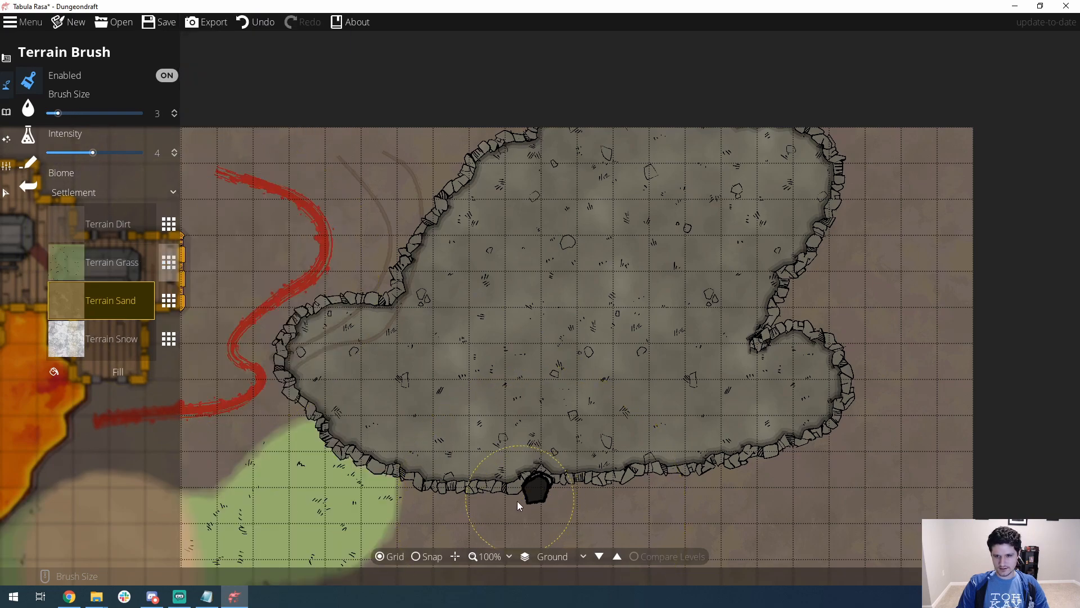
left_click(100, 271)
mouse_move(535, 498)
left_mouse_down()
mouse_move(495, 500)
mouse_move(568, 498)
left_mouse_up()
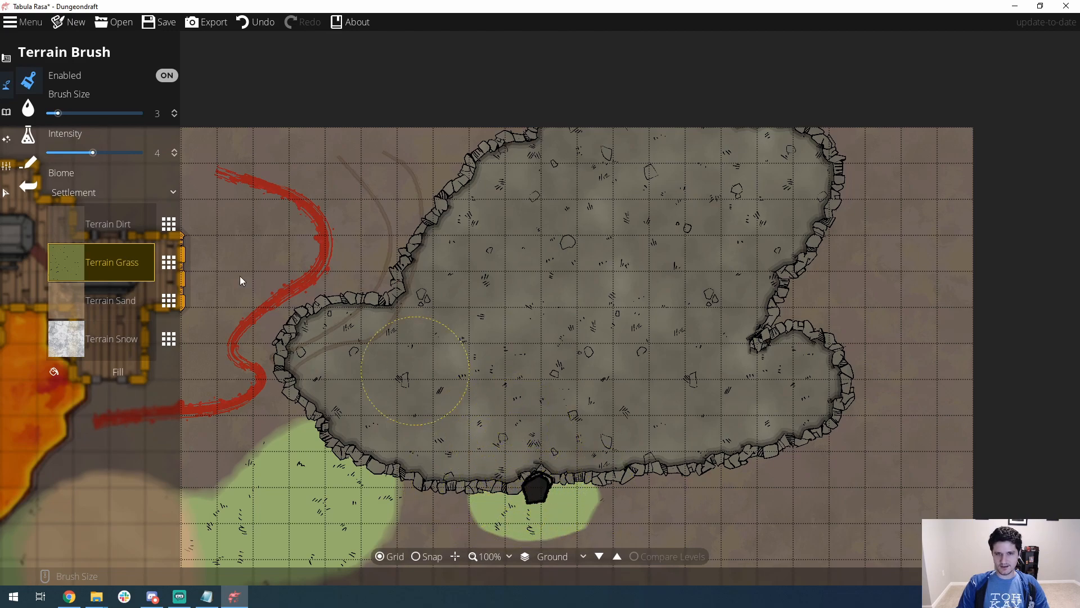
- Place three different New Objects cave holes at scale 4 inside the cave: small and medium ones in the southwest, a large one in the southeast
mouse_move(6, 111)
left_click(39, 83)
mouse_move(1027, 182)
left_click(380, 360)
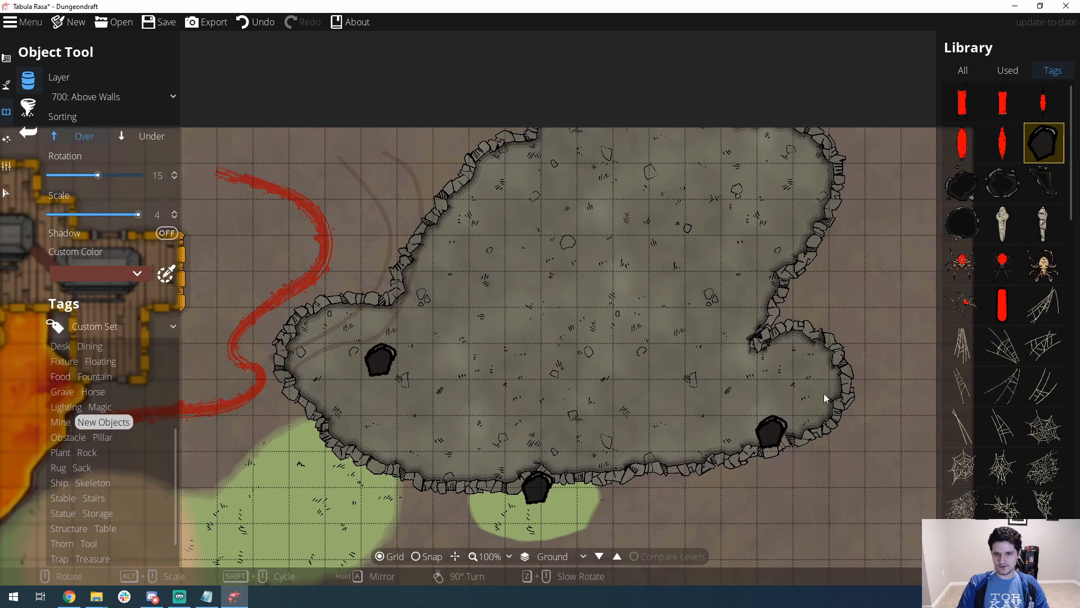
left_click(962, 182)
left_click(433, 415)
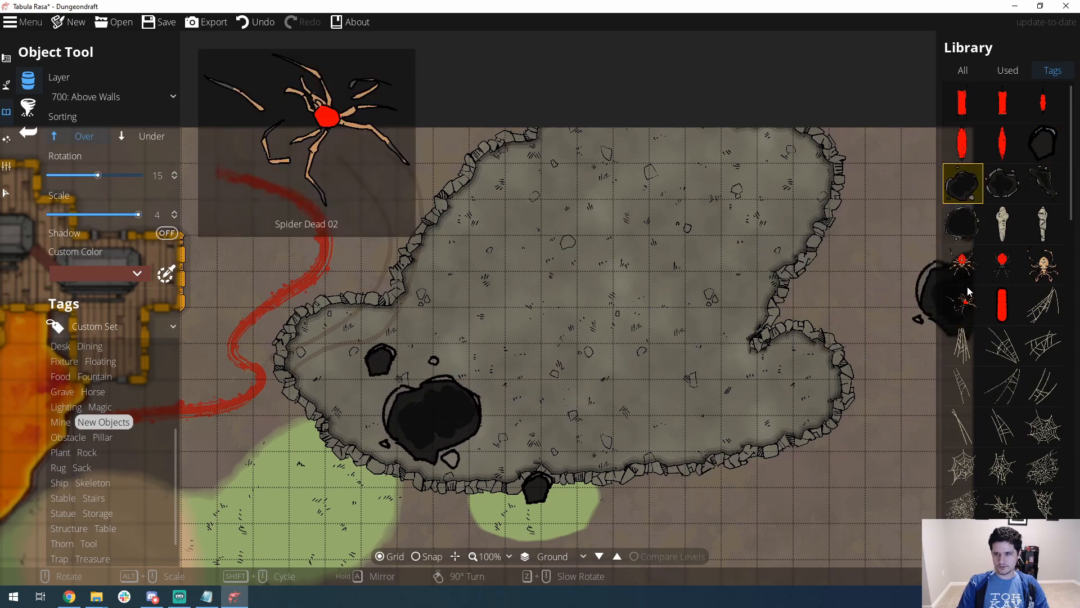
left_click(1003, 182)
left_click(708, 385)
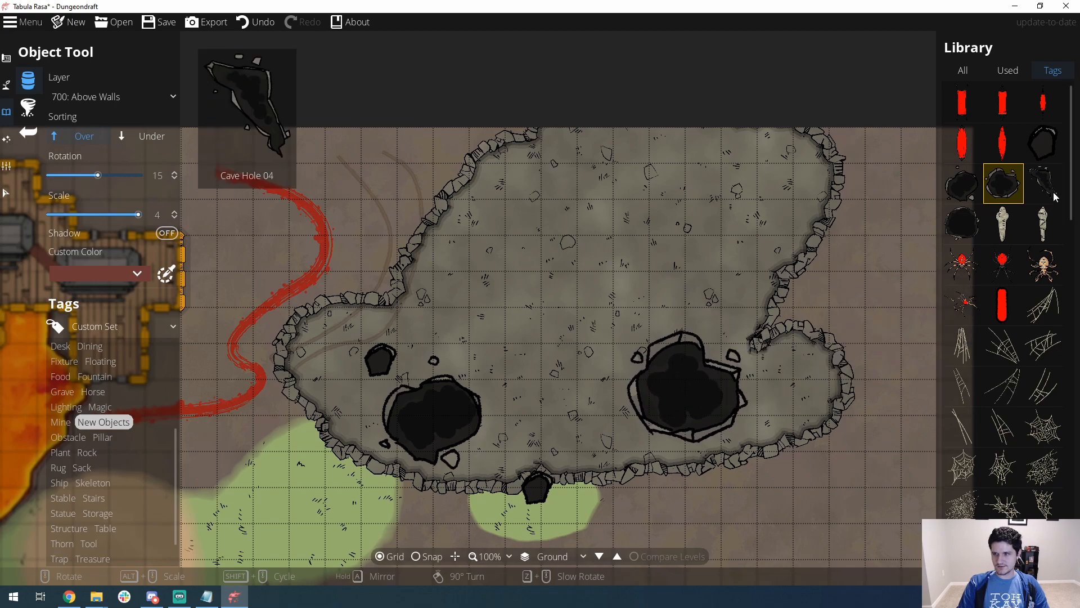
- Place the elongated Cave Hole 04 in the cave's northeast part with rotation -15 and scale 2.2
left_click(1043, 183)
scroll(719, 242, "down", 2)
scroll(707, 203, "down", 9)
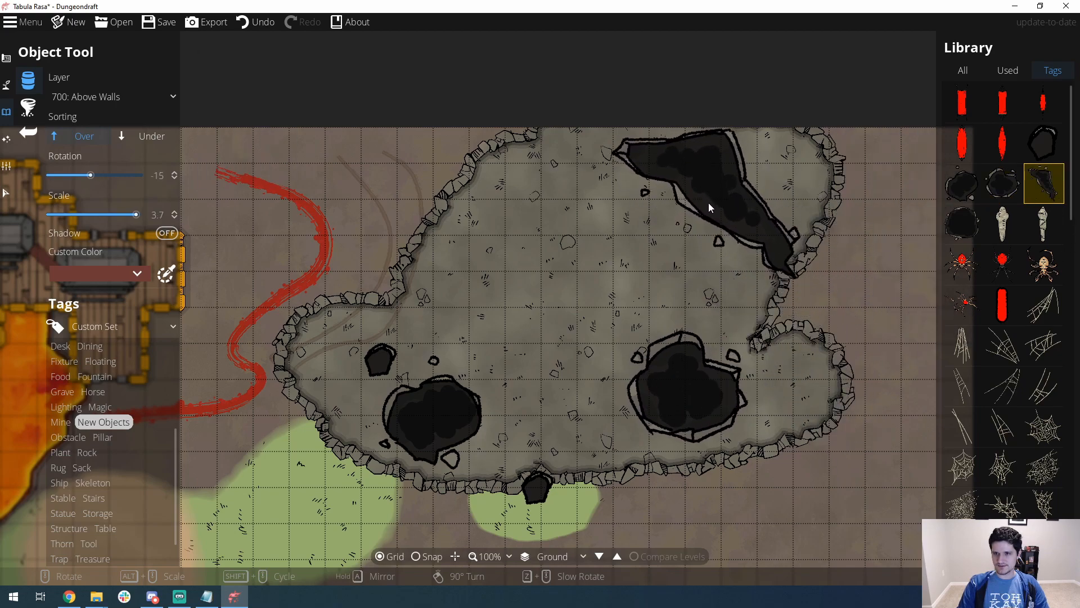
left_click(712, 191)
- Place the large round cave hole in the cave's northwest part with rotation -15 and scale 1.7
left_click(963, 223)
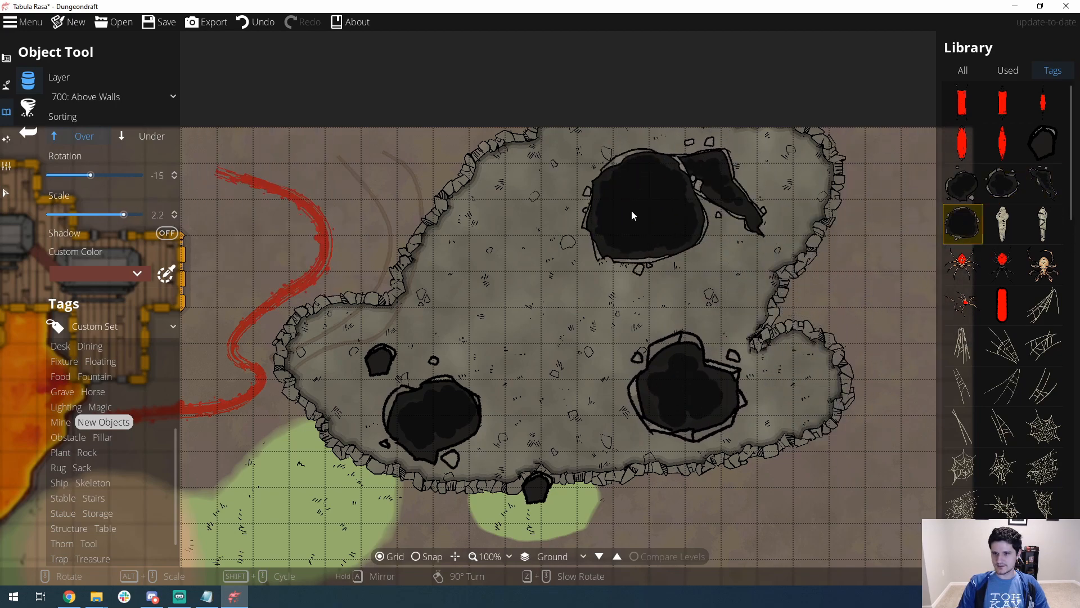
scroll(534, 222, "down", 3)
scroll(519, 222, "down", 2)
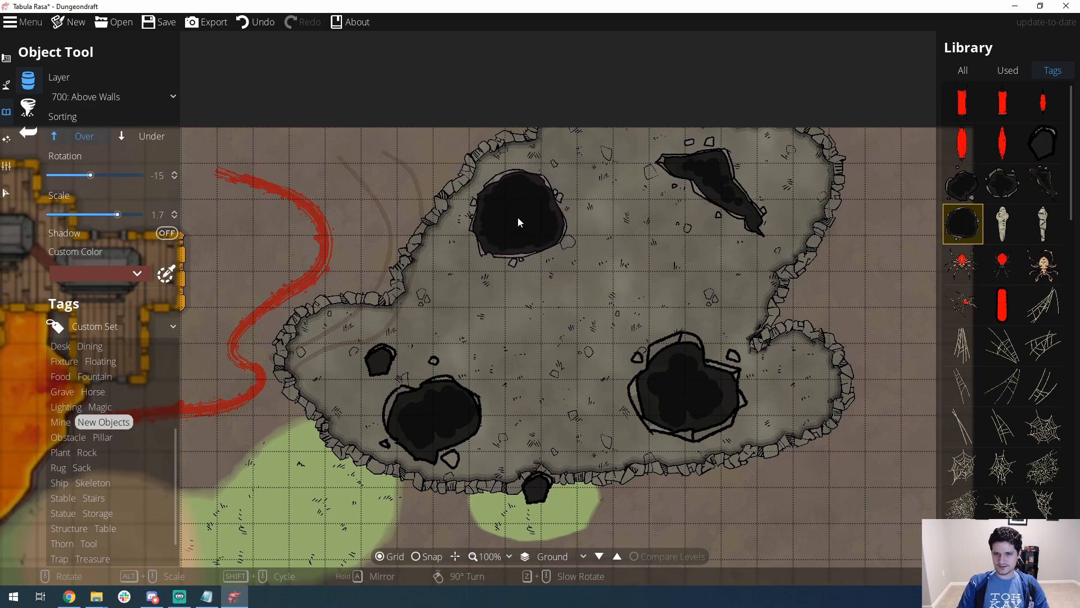
left_click(517, 217)
left_click_drag(613, 279, 564, 285)
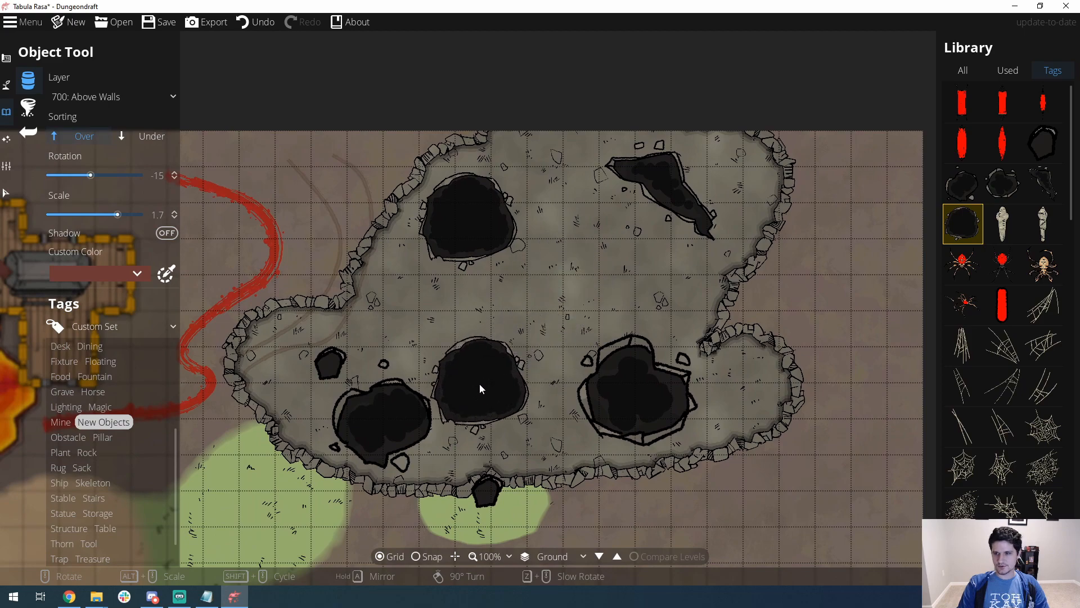
- Place Cocoon 01 and Cocoon 02 side by side in the cave's western half, with rotation 0 and scale 1.3
mouse_move(1005, 232)
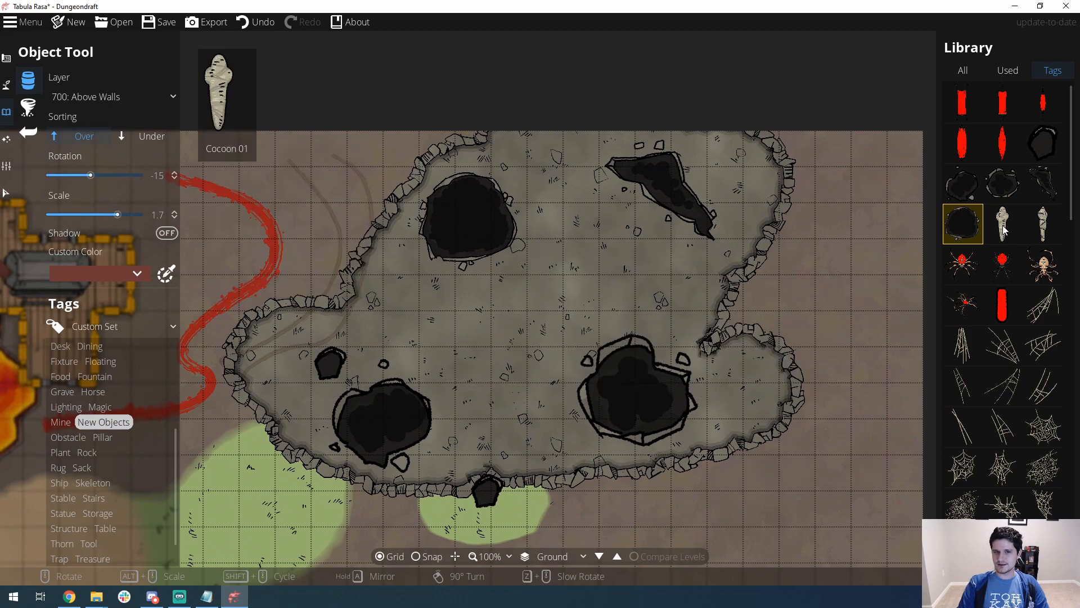
mouse_move(1048, 227)
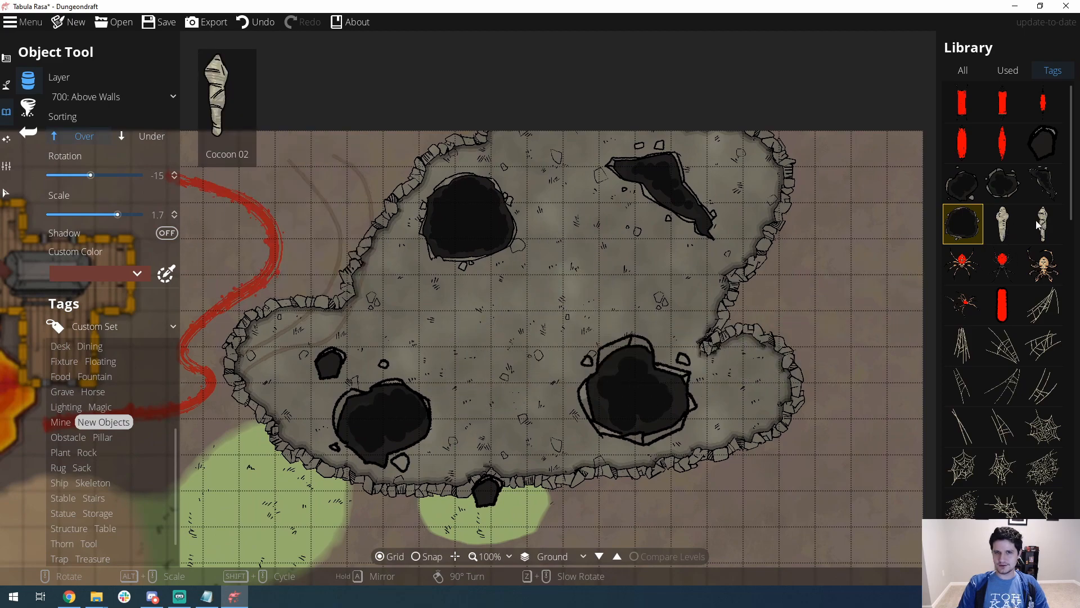
left_click(1003, 224)
scroll(433, 313, "down", 1)
scroll(438, 316, "down", 3, "alt")
scroll(438, 317, "up", 2)
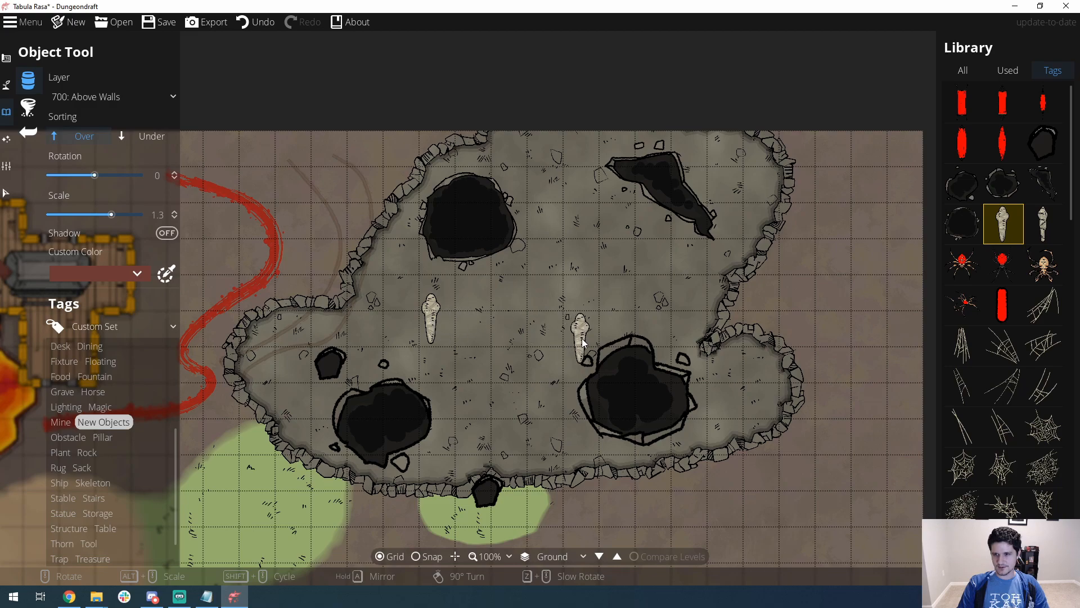
left_click(1044, 224)
left_click(458, 317)
- Choose Spider 02 from the New Objects set and change its custom color to a light orange-brown
mouse_move(1015, 267)
mouse_move(957, 265)
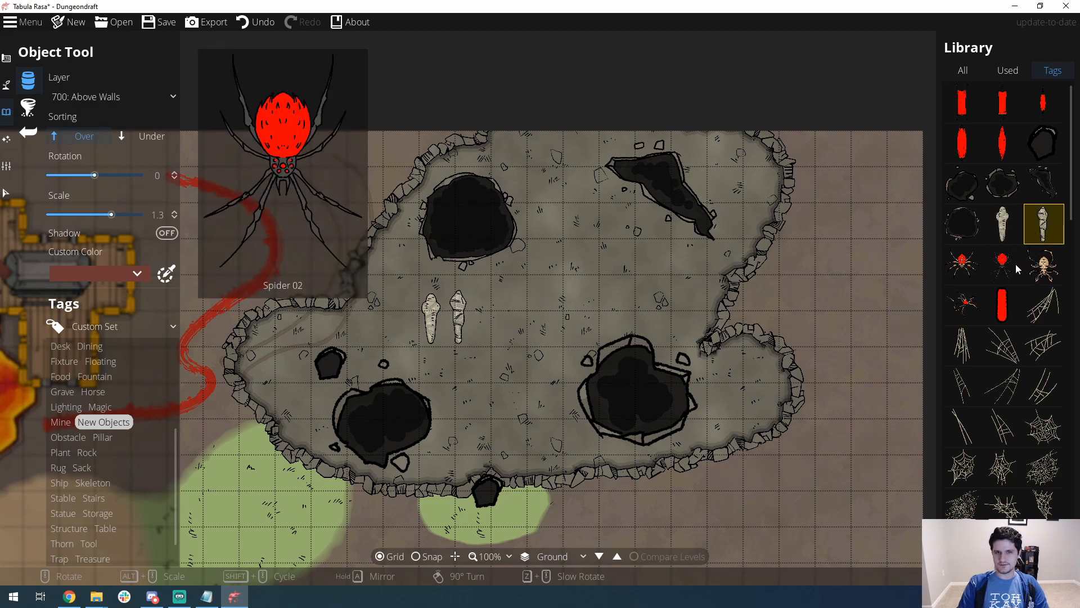
mouse_move(1048, 272)
mouse_move(955, 309)
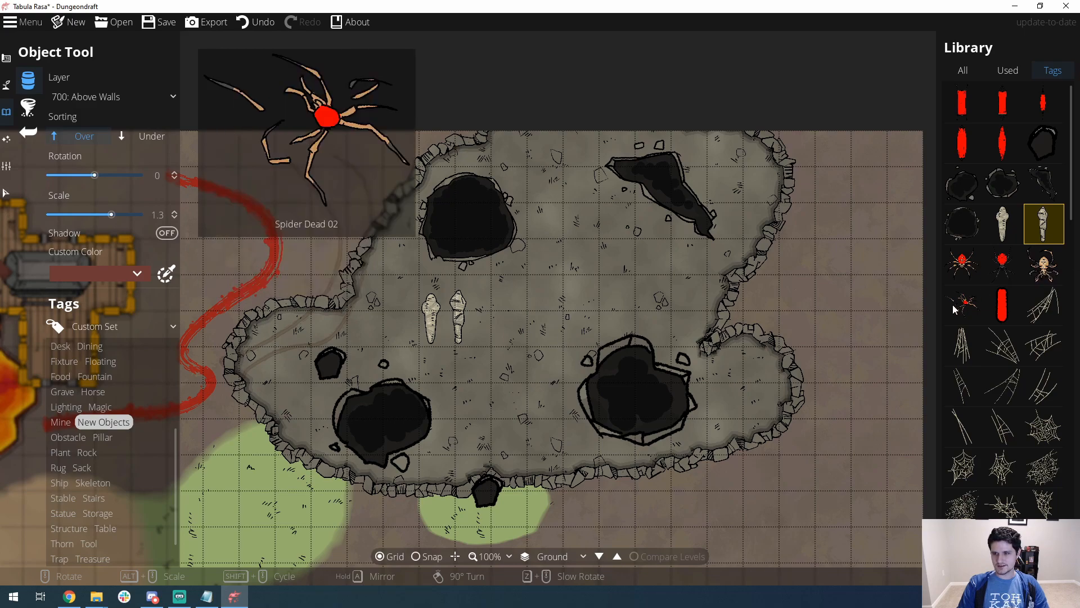
left_click(1003, 268)
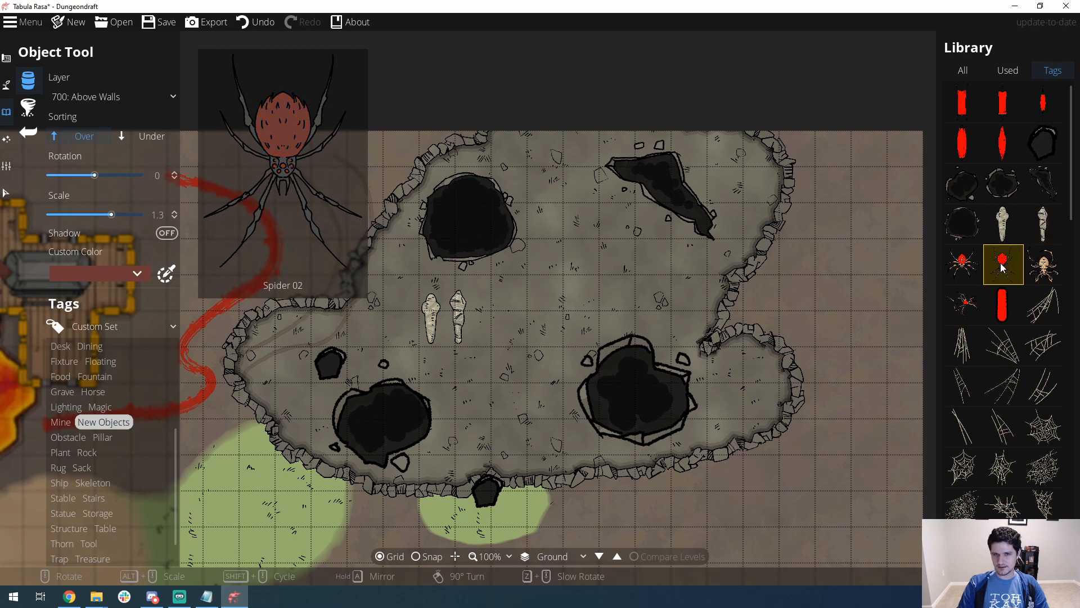
left_click(100, 271)
left_click(121, 301)
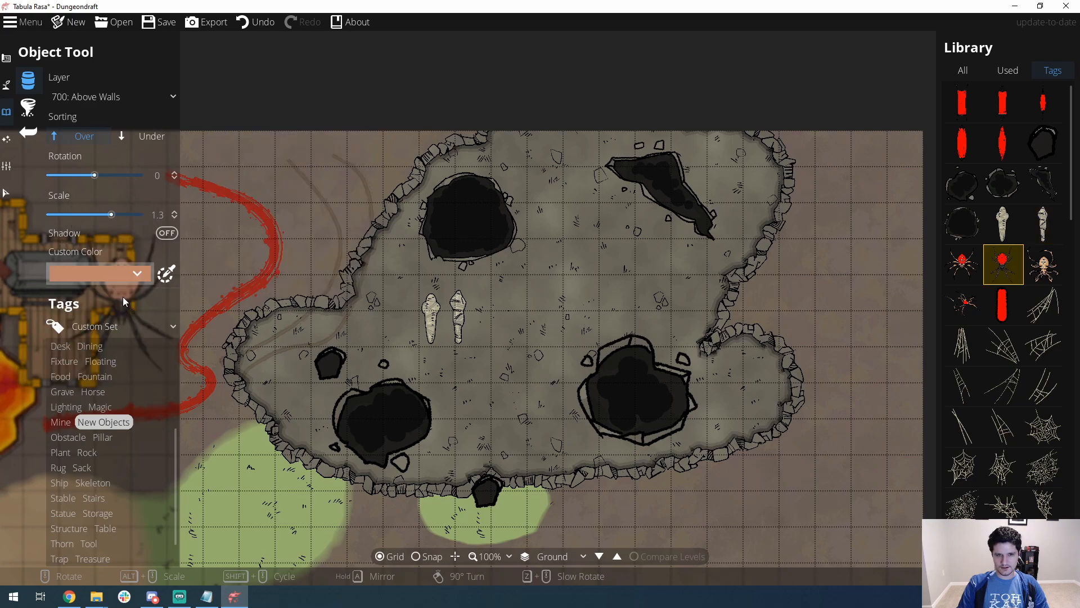
mouse_move(994, 269)
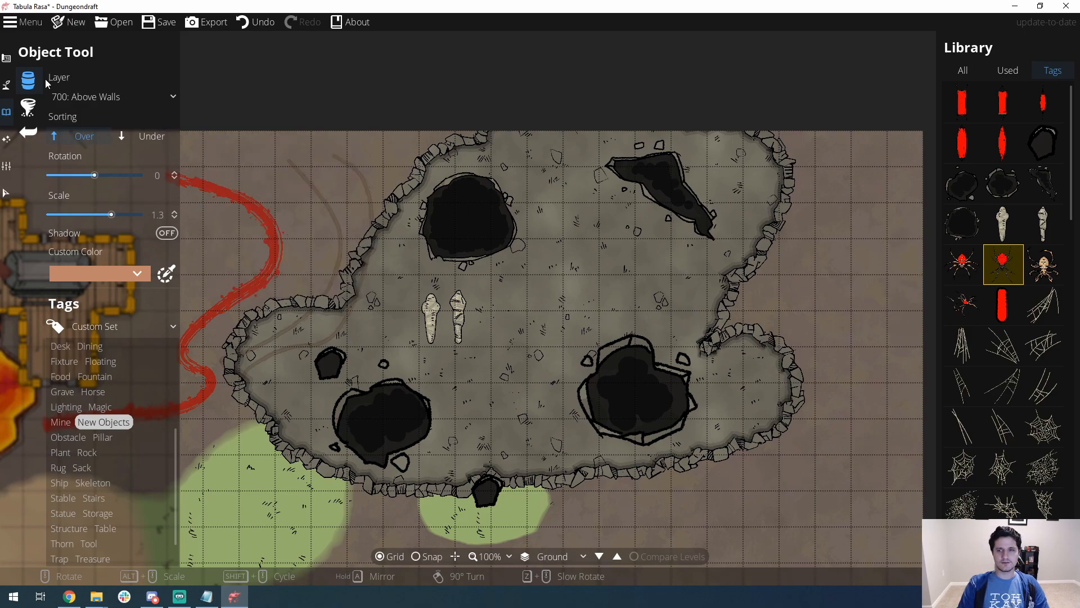
- Look through the rest of the New Objects set and the complete object library to see which objects are available
scroll(1002, 298, "down", 10)
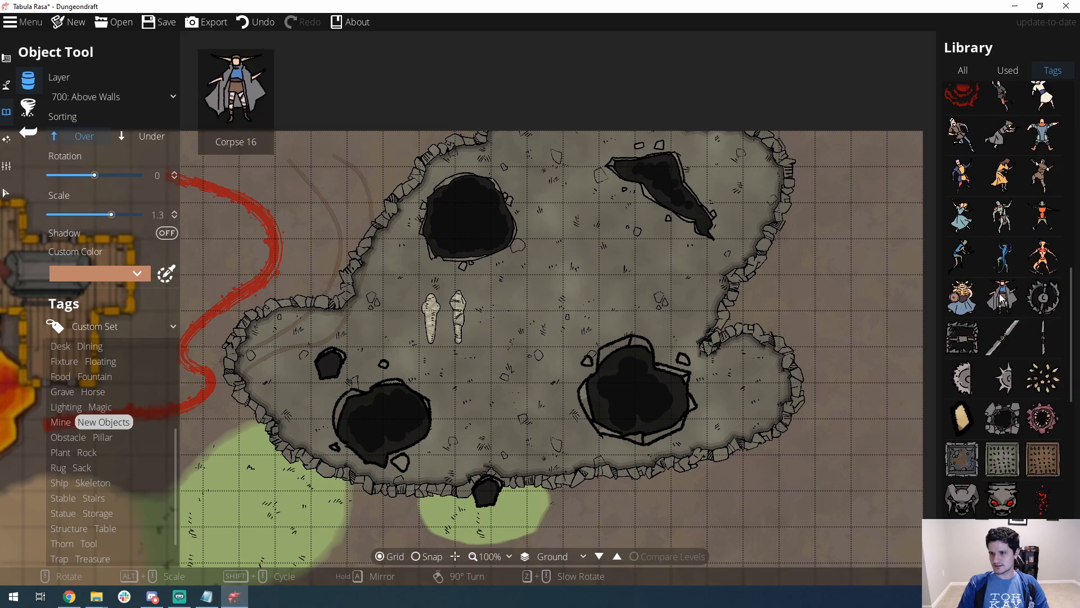
scroll(1000, 295, "down", 4)
mouse_move(1041, 366)
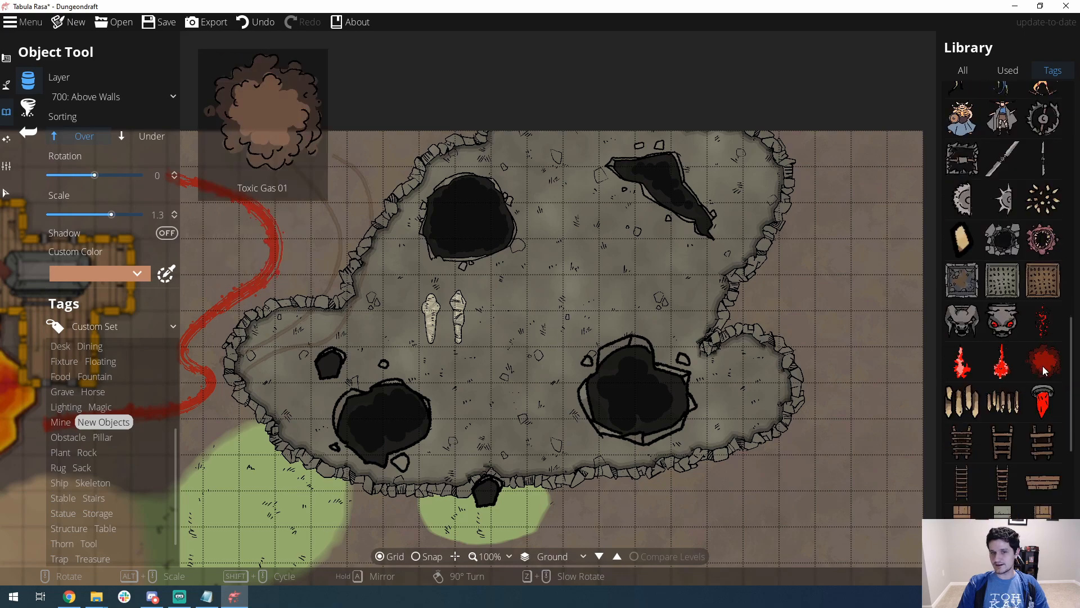
scroll(1042, 366, "up", 8)
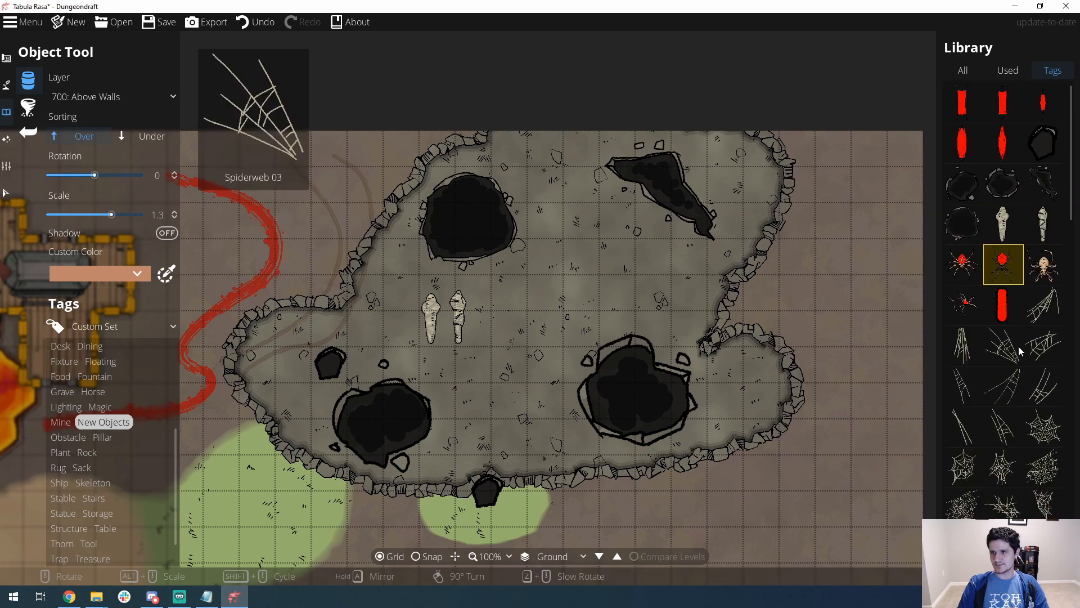
left_click(967, 72)
scroll(1005, 172, "down", 10)
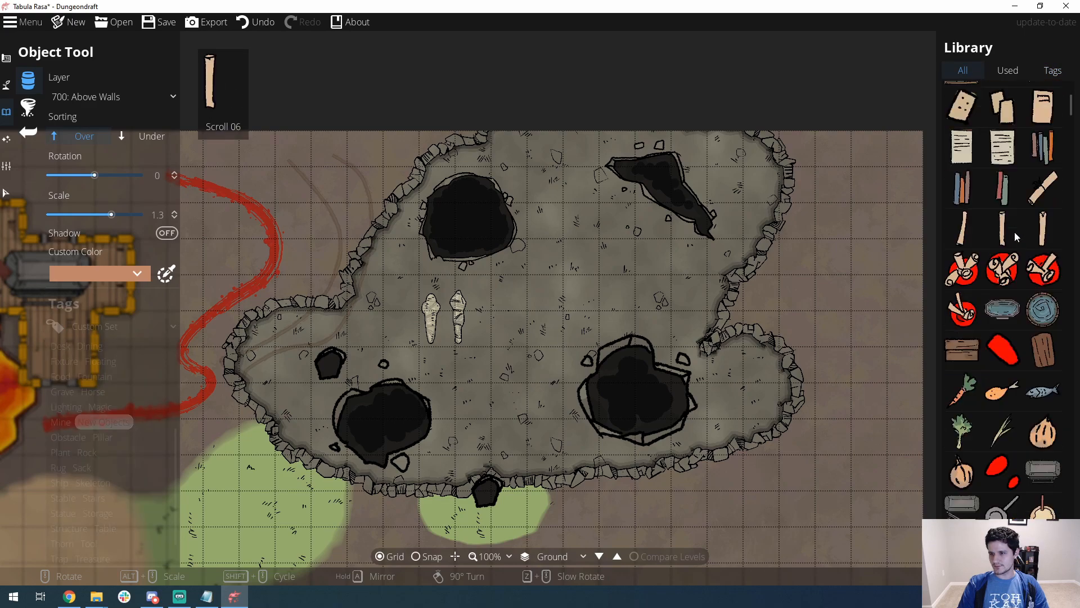
scroll(997, 359, "down", 15)
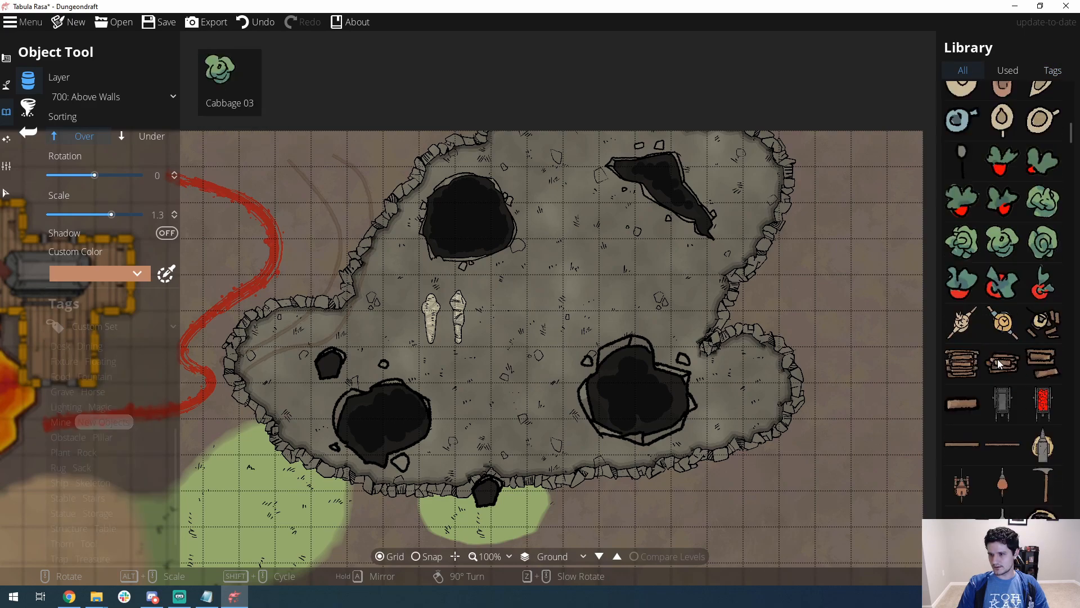
scroll(999, 363, "up", 3)
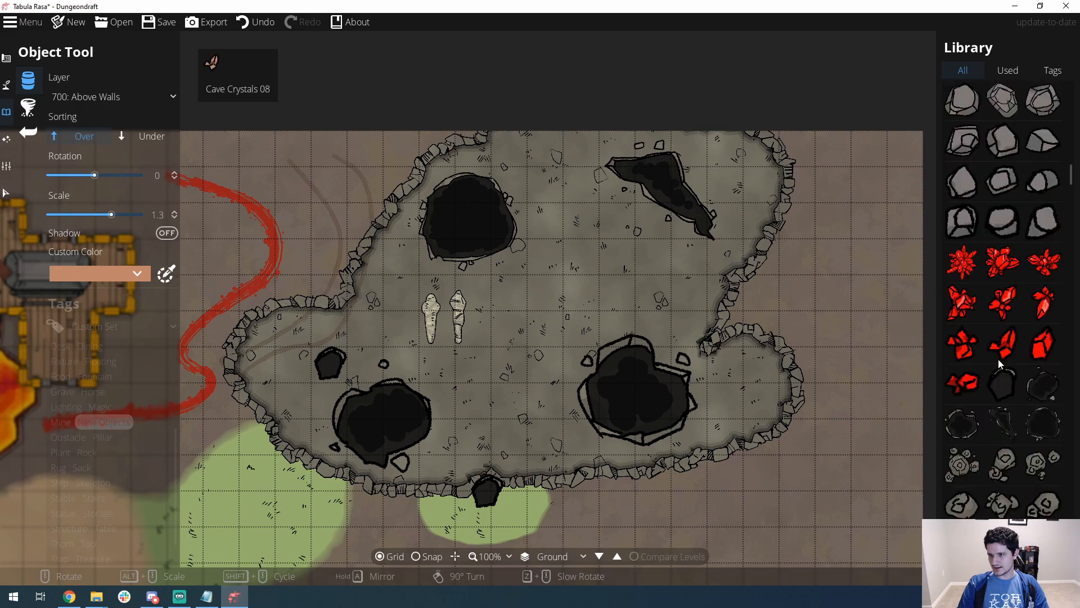
scroll(999, 363, "down", 8)
scroll(995, 360, "down", 10)
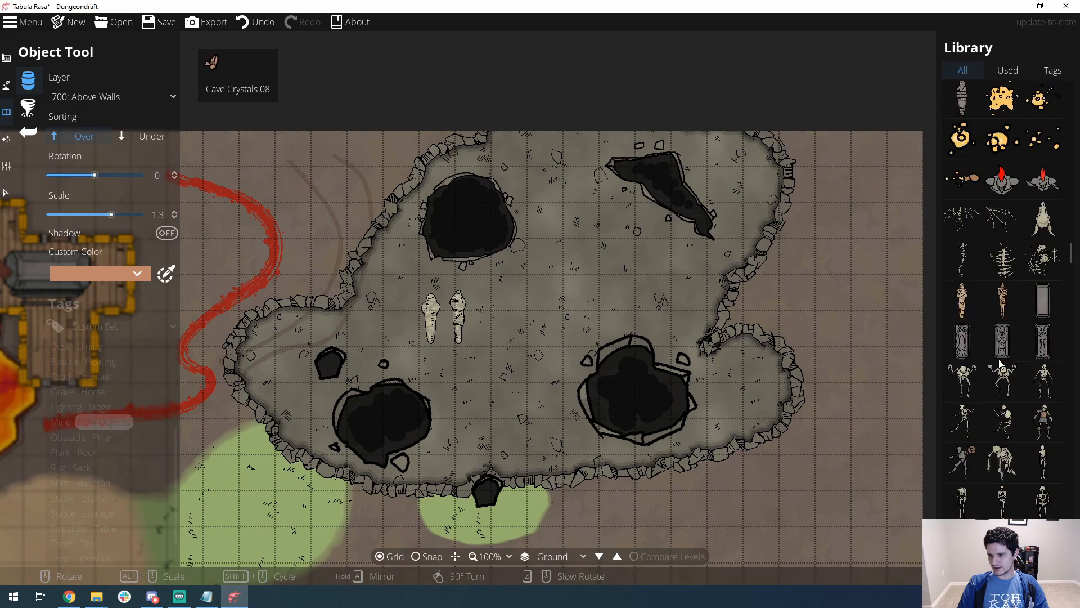
scroll(991, 360, "down", 12)
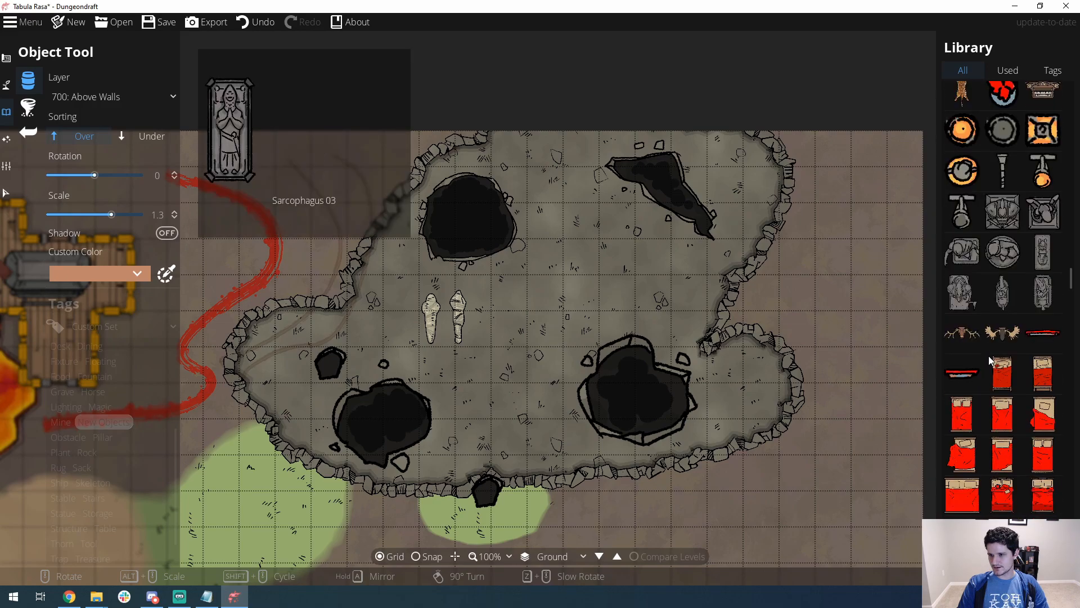
scroll(990, 360, "up", 5)
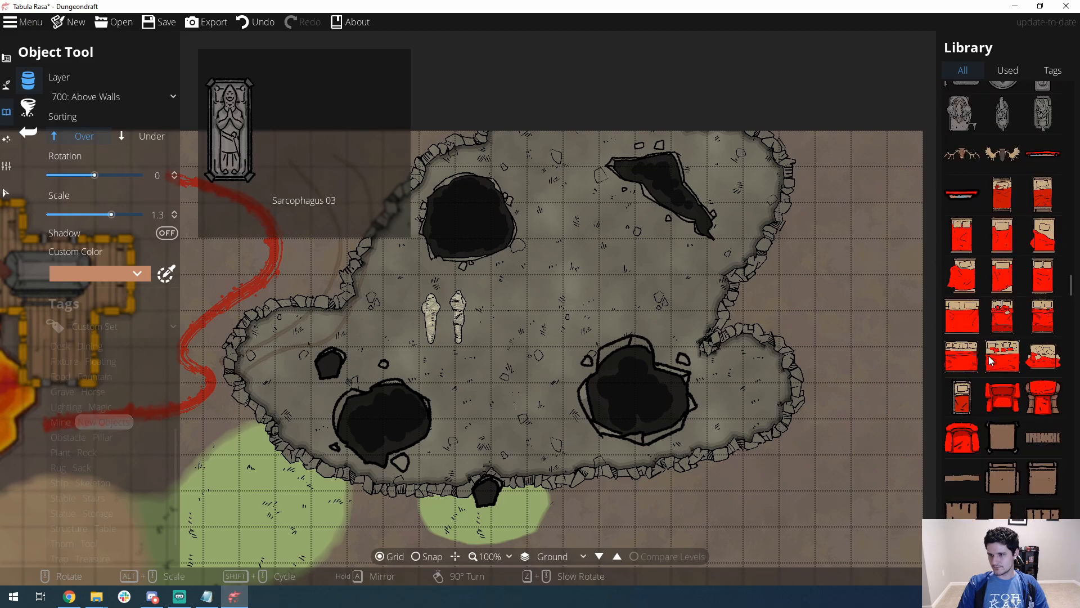
- Look through the New Objects set again, examining its spiderwebs and lava rocks
scroll(990, 361, "up", 10)
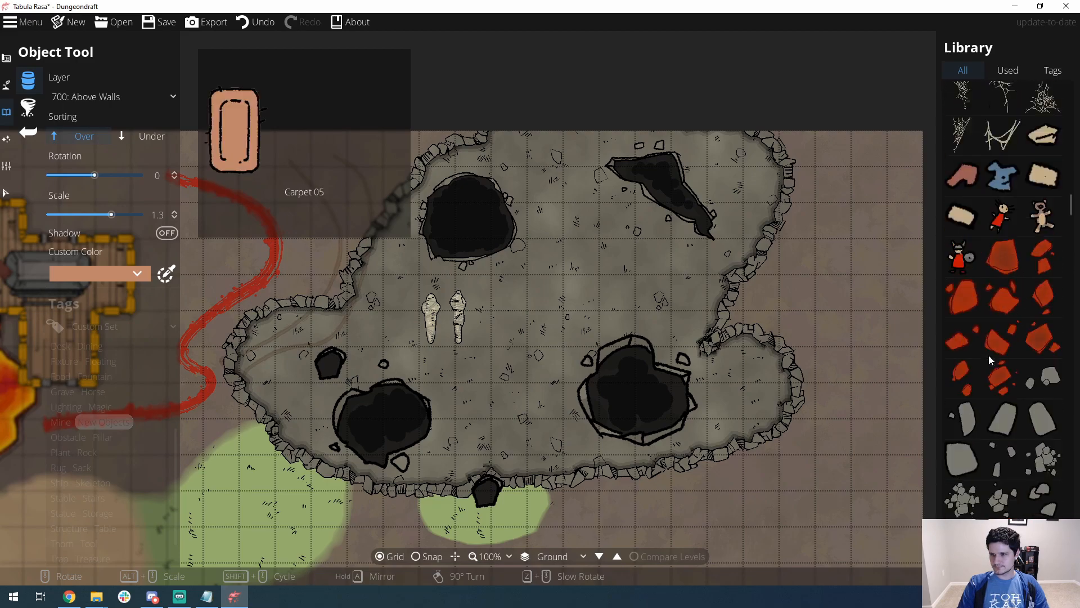
left_click(93, 422)
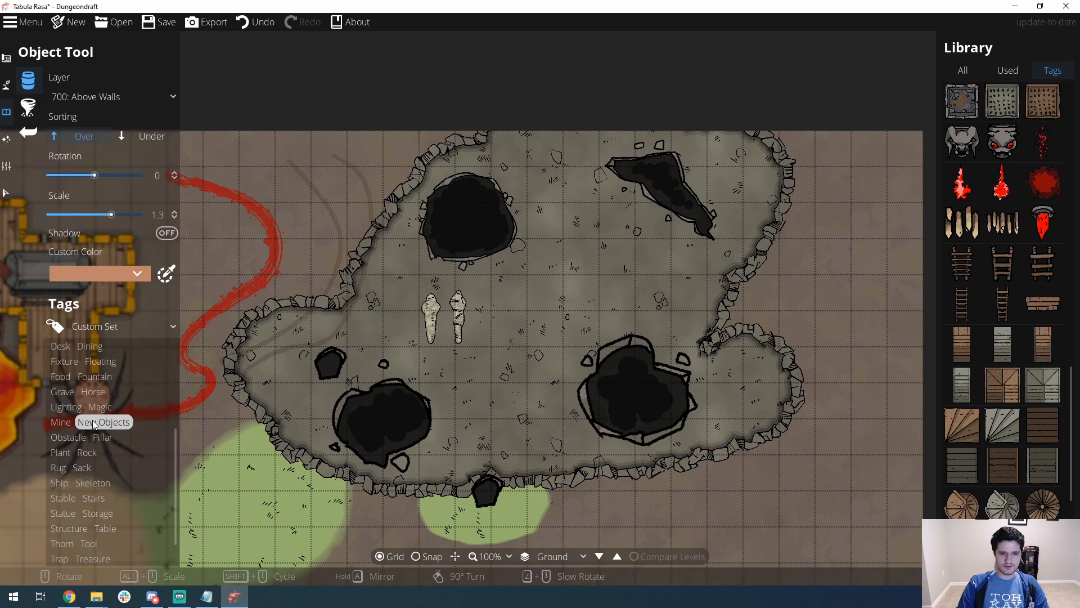
scroll(1021, 180, "up", 4)
scroll(1021, 180, "up", 5)
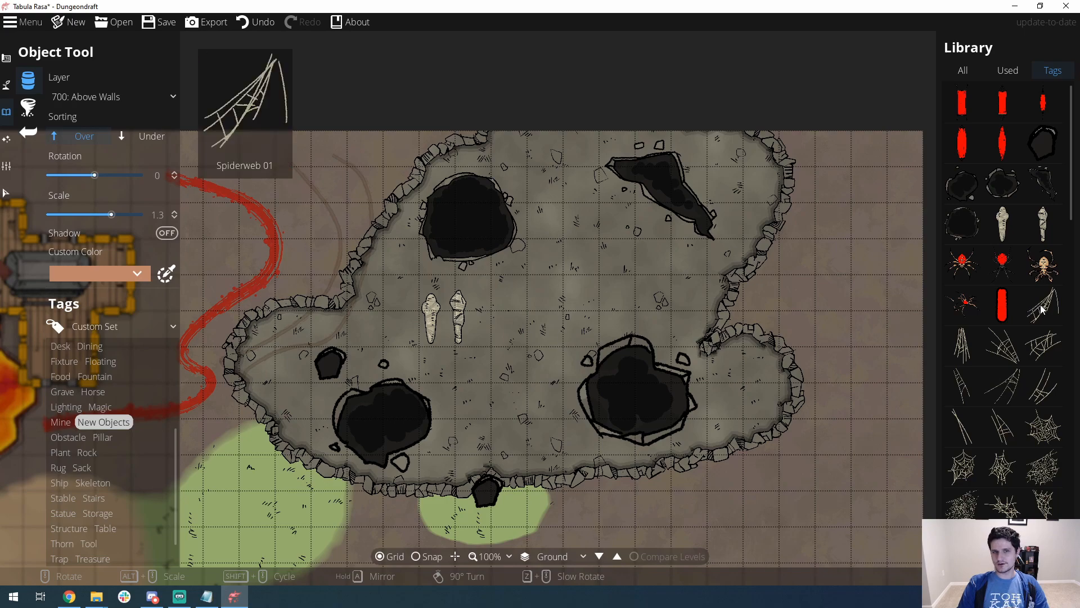
scroll(1041, 309, "down", 3)
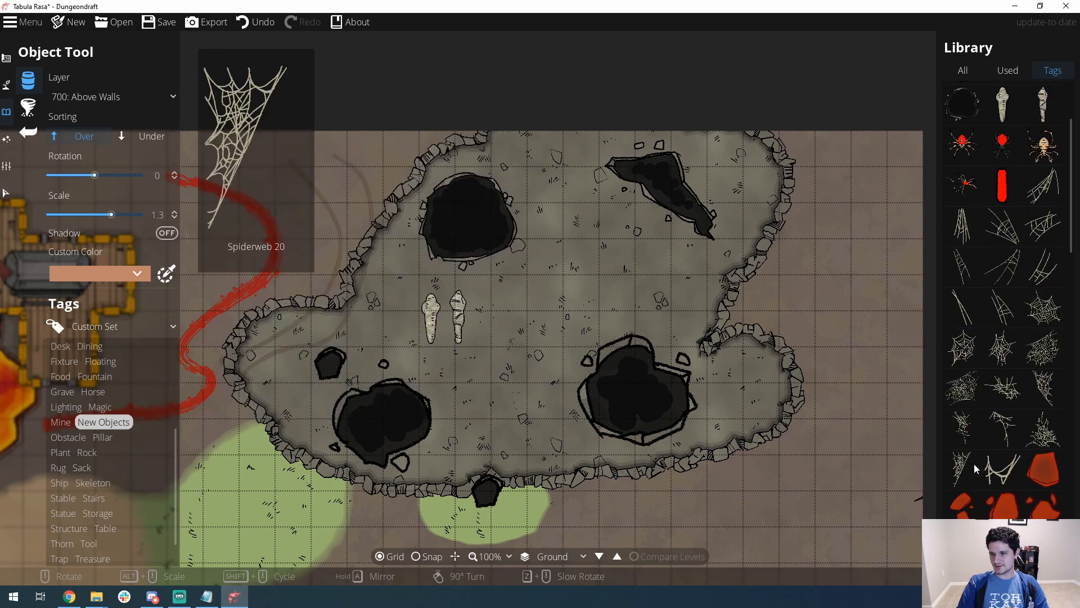
scroll(1038, 431, "down", 2)
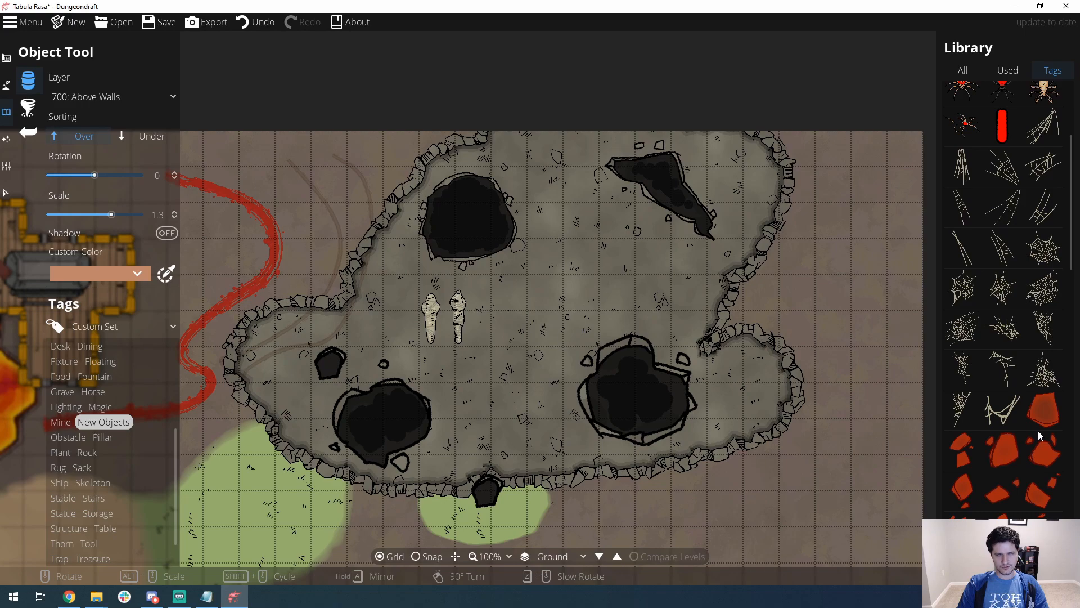
scroll(1027, 411, "down", 5)
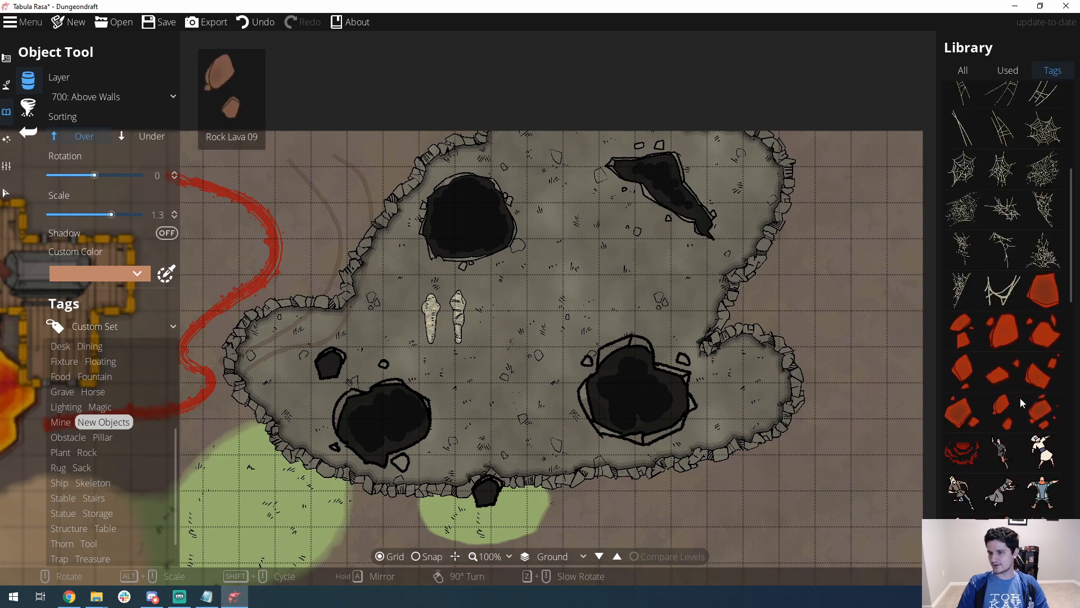
- Set the custom color to muted teal and place small Rock Lava 06 pieces in the lava lake with rotation 60 and scale 1.3
left_click_drag(879, 281, 932, 238)
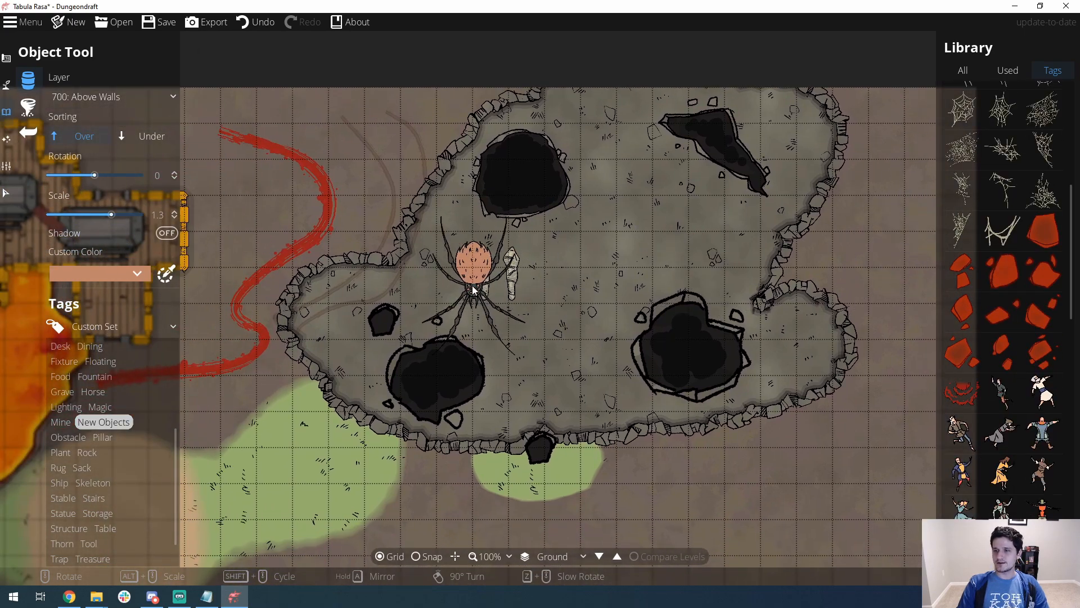
left_click_drag(477, 285, 816, 224)
left_click_drag(491, 259, 653, 239)
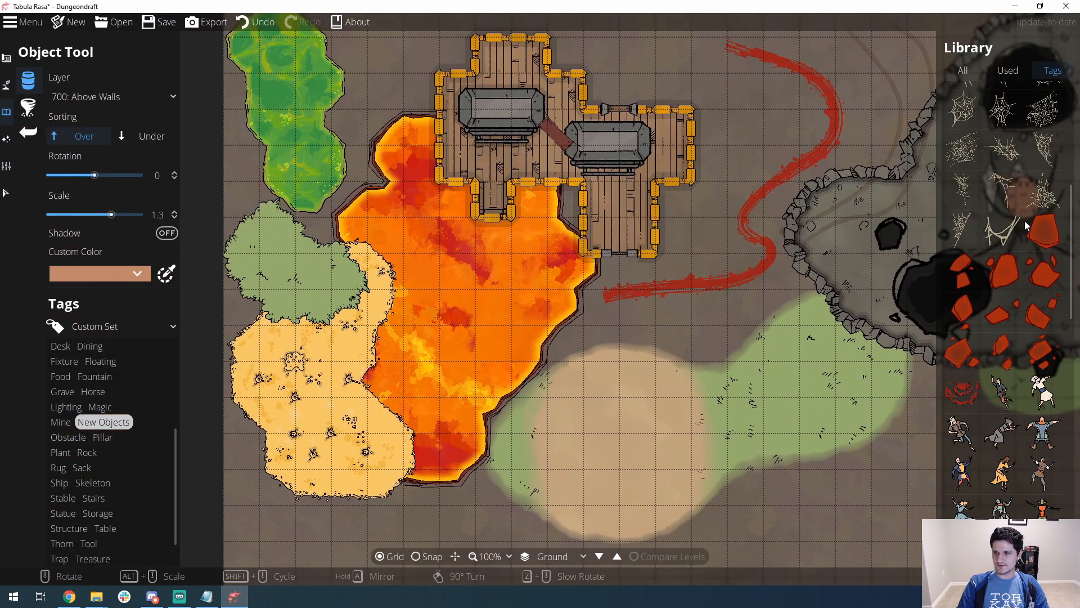
left_click(1043, 231)
left_click(128, 275)
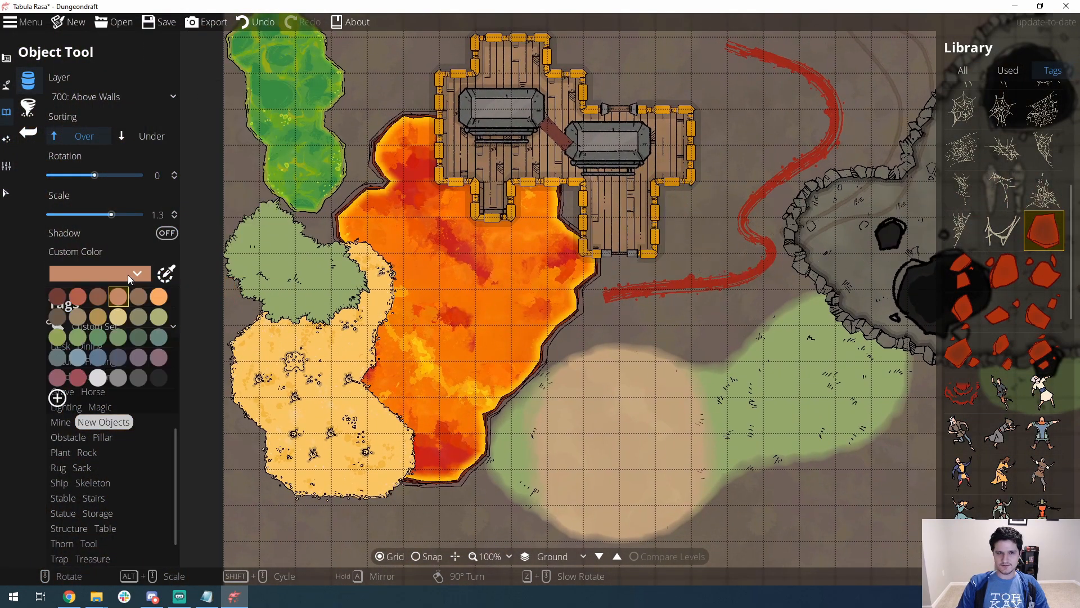
left_click(128, 275)
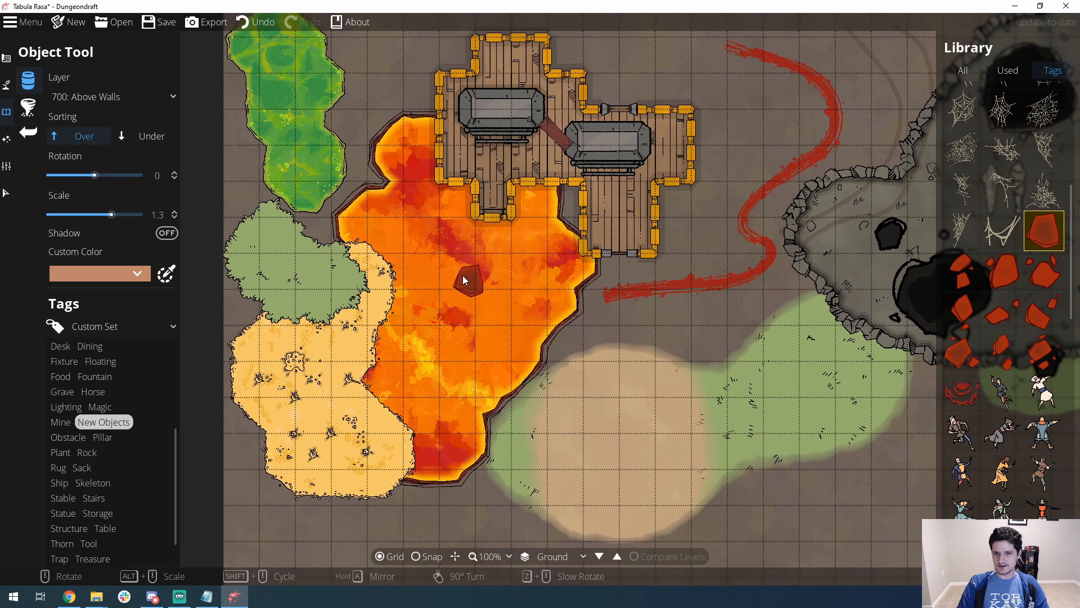
left_click(998, 300)
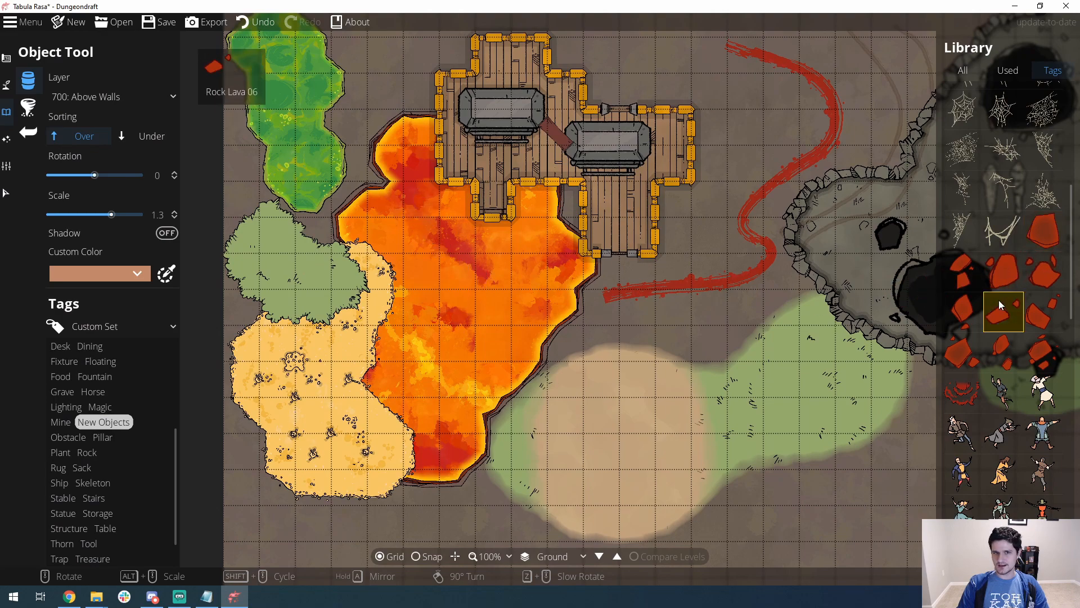
left_click(126, 276)
left_click(158, 338)
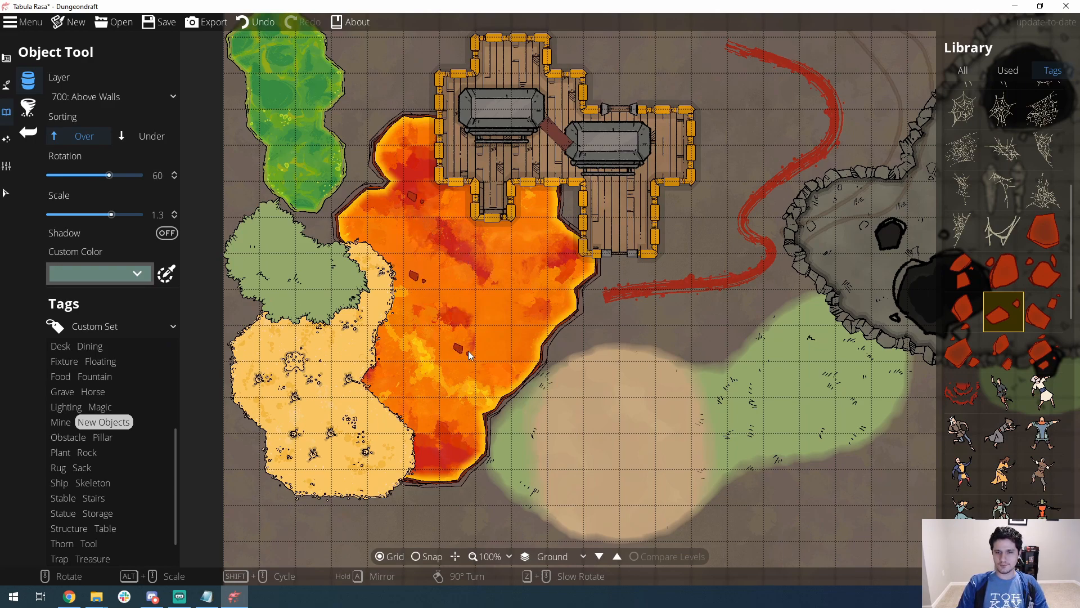
- Place three Rock Lava 07 objects in the southern half of the lava lake, with rotation 60 and scale 1.3
left_click(1043, 311)
left_click(435, 355)
left_click(435, 435)
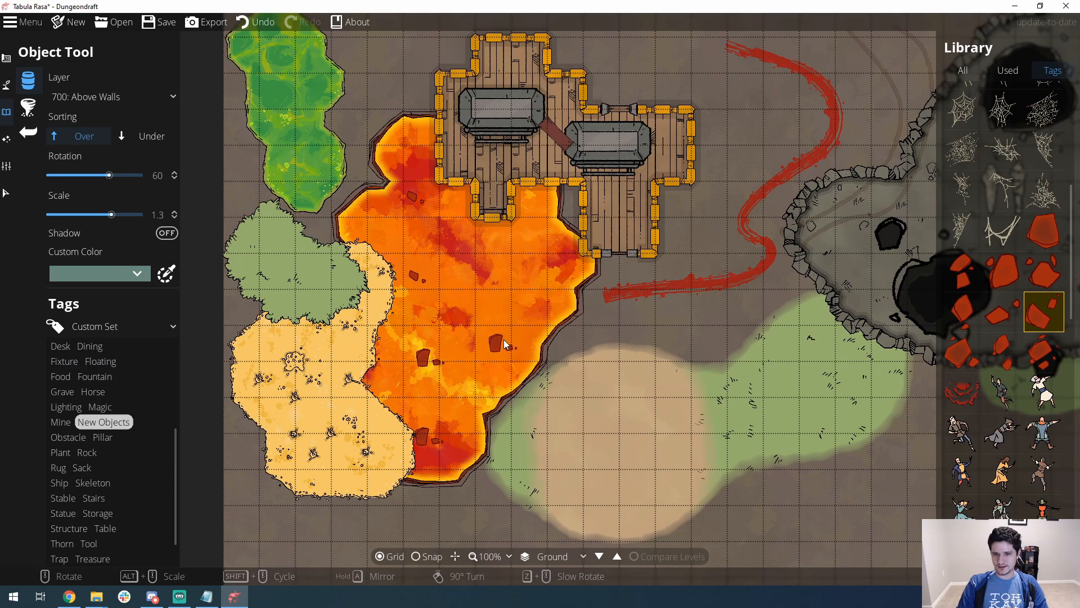
left_click(502, 348)
- Place five Rock Lava 10 clusters across the lava lake's northern part and add a few other lava rock variants around its middle and south
left_click(1043, 352)
left_click(574, 264)
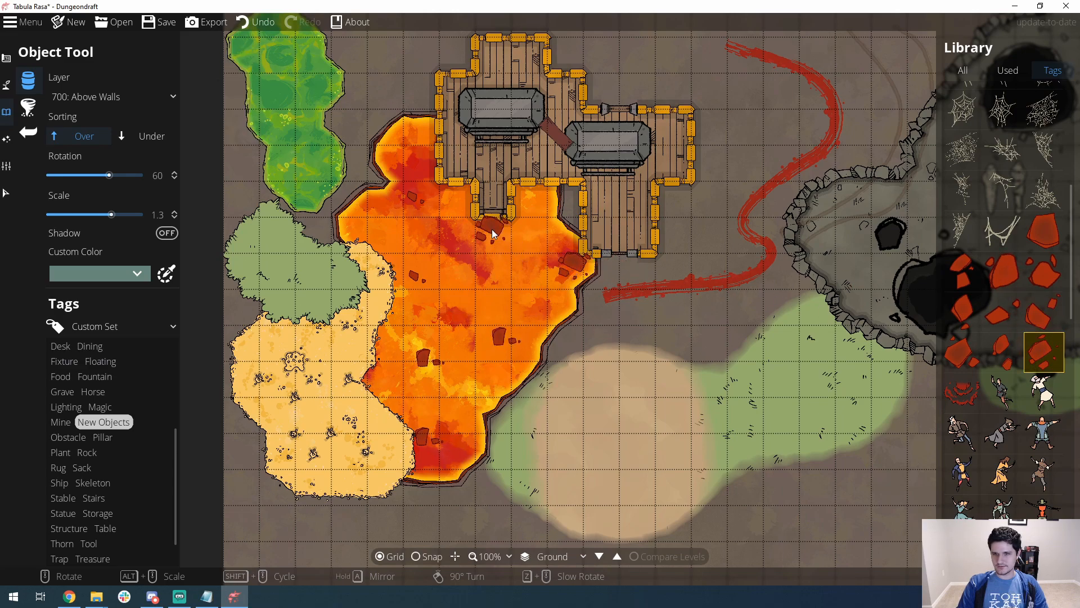
left_click(493, 233)
left_click(387, 201)
left_click(402, 239)
left_click(447, 246)
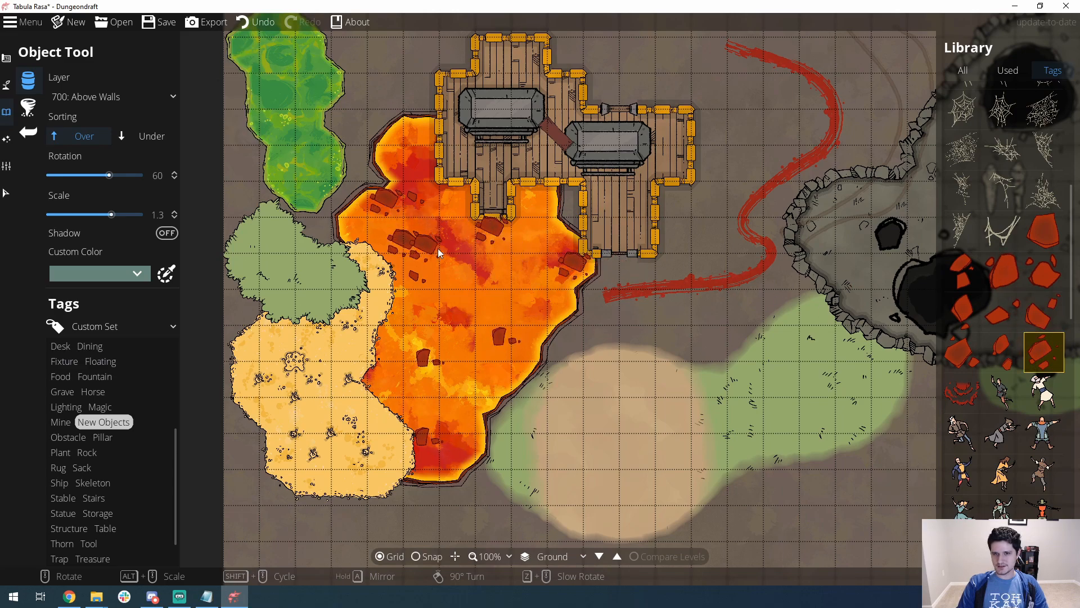
left_click(994, 286)
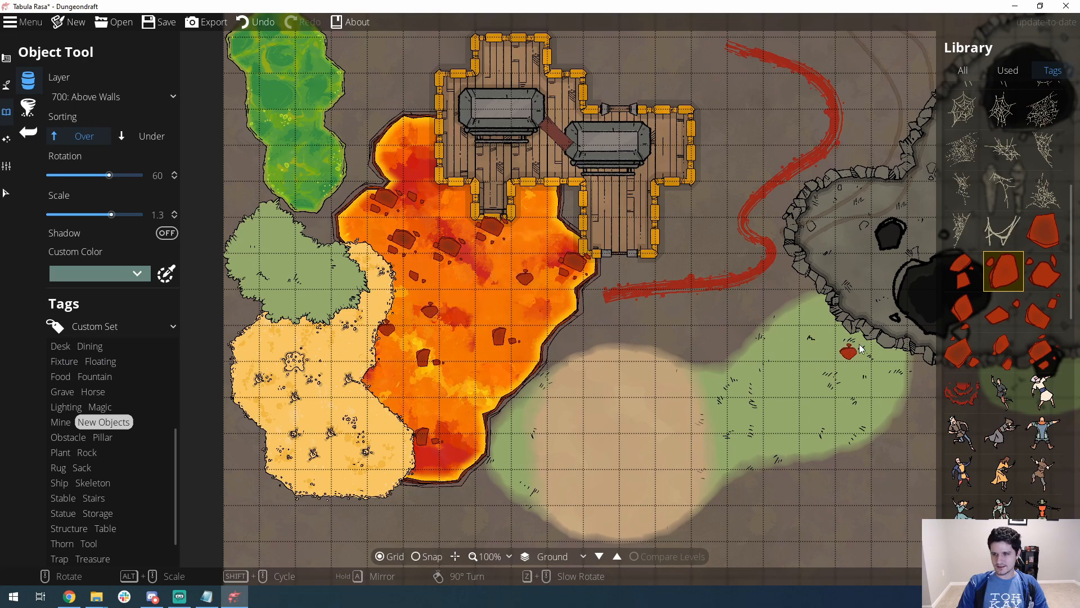
left_click(955, 290)
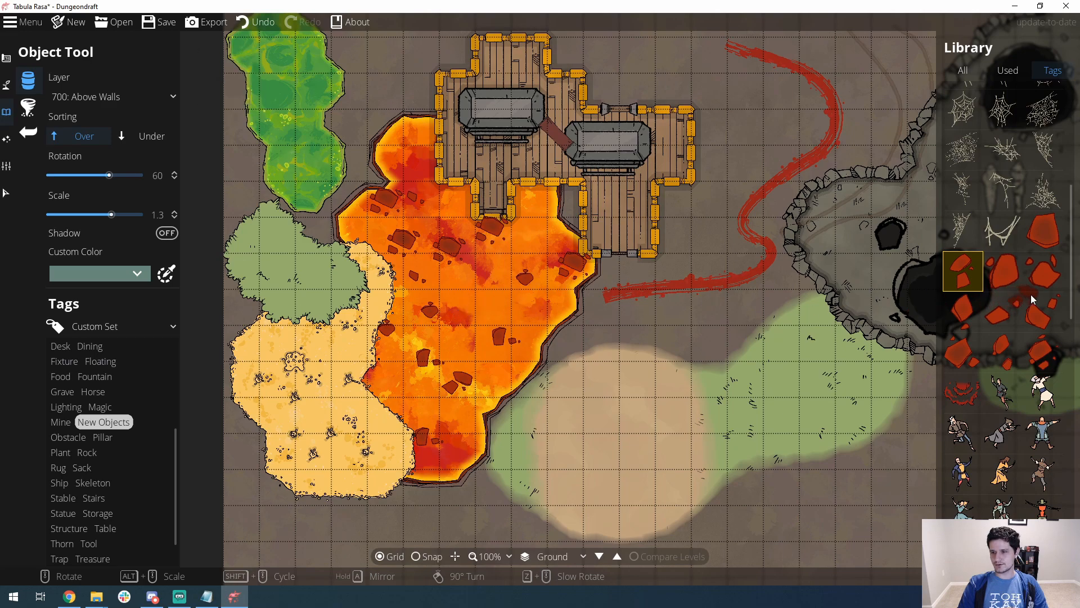
- Choose Waterfall 01 from the New Objects set for the empty ground south of the lava lake
scroll(996, 284, "down", 2)
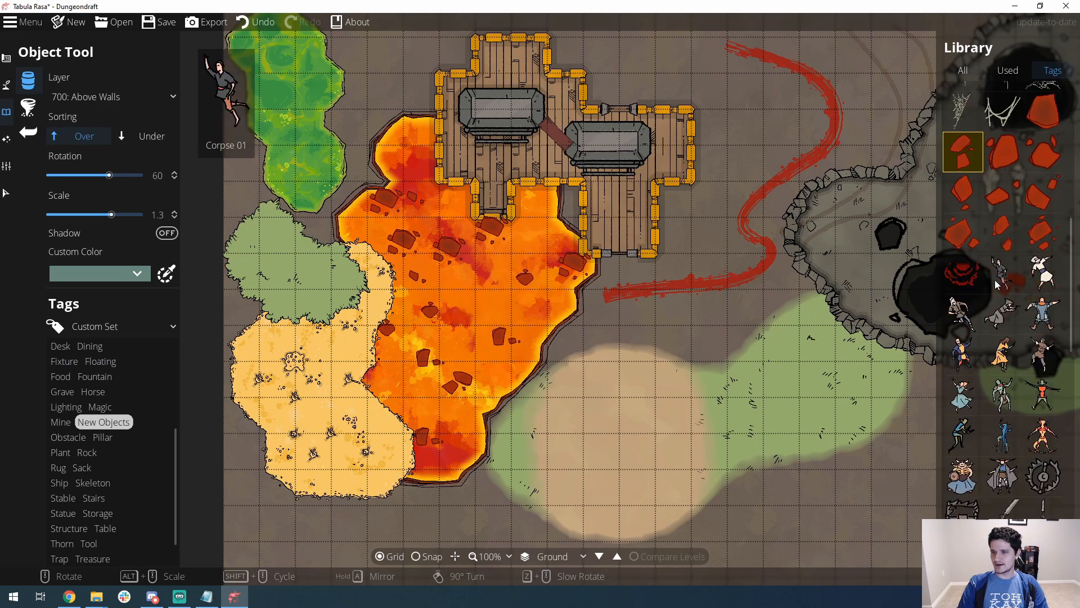
left_click(963, 273)
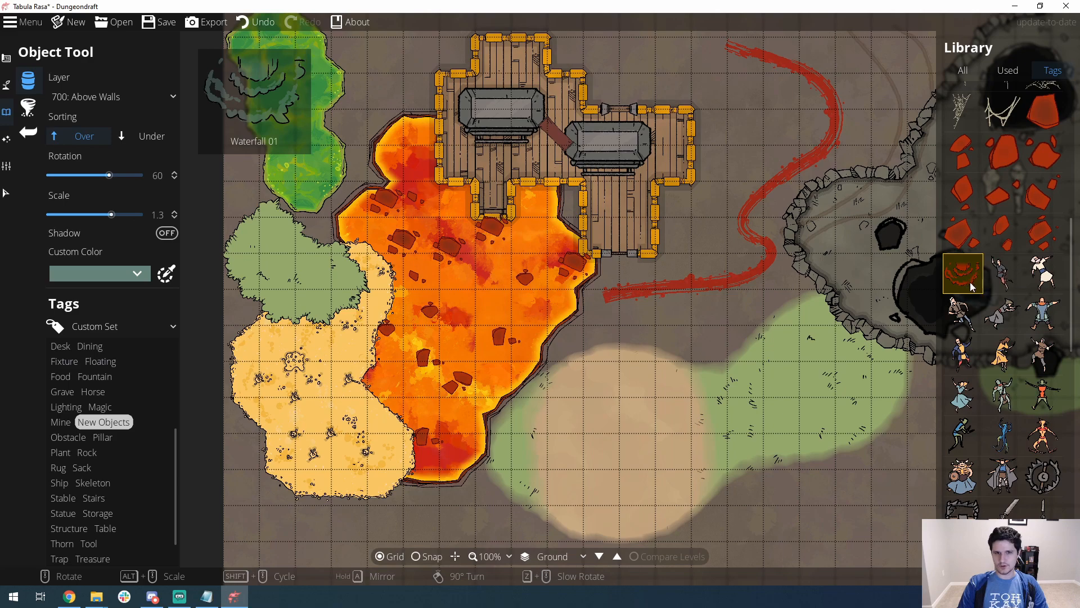
left_click_drag(449, 355, 451, 347)
key("s")
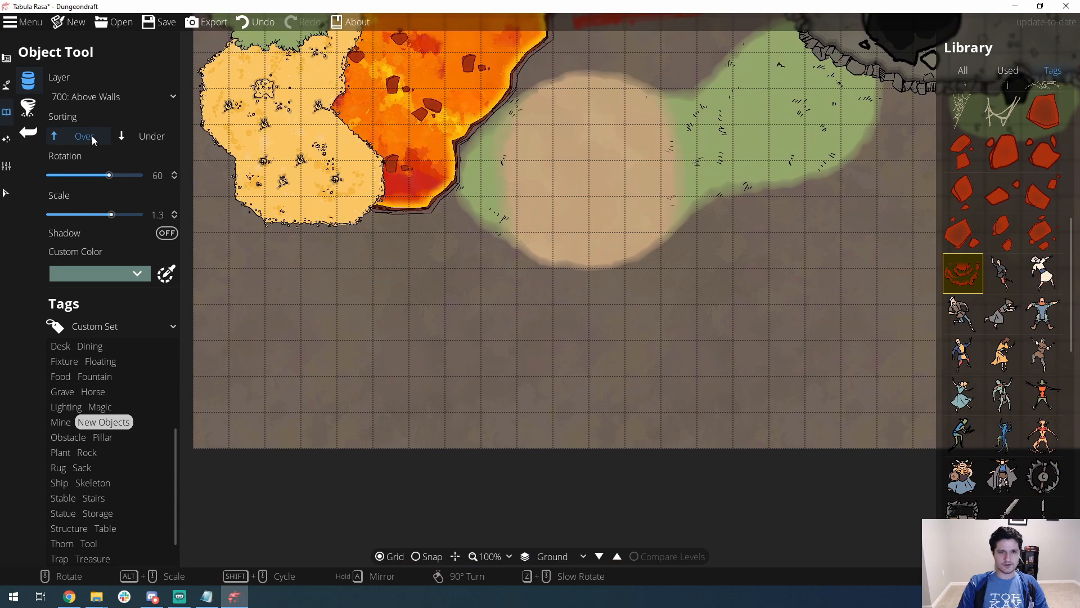
- Paint a wide horizontal river along the map's southern edge with the Water Brush at the largest size, widening its west end up to the map border
left_click(38, 104)
left_click(33, 101)
left_click(6, 59)
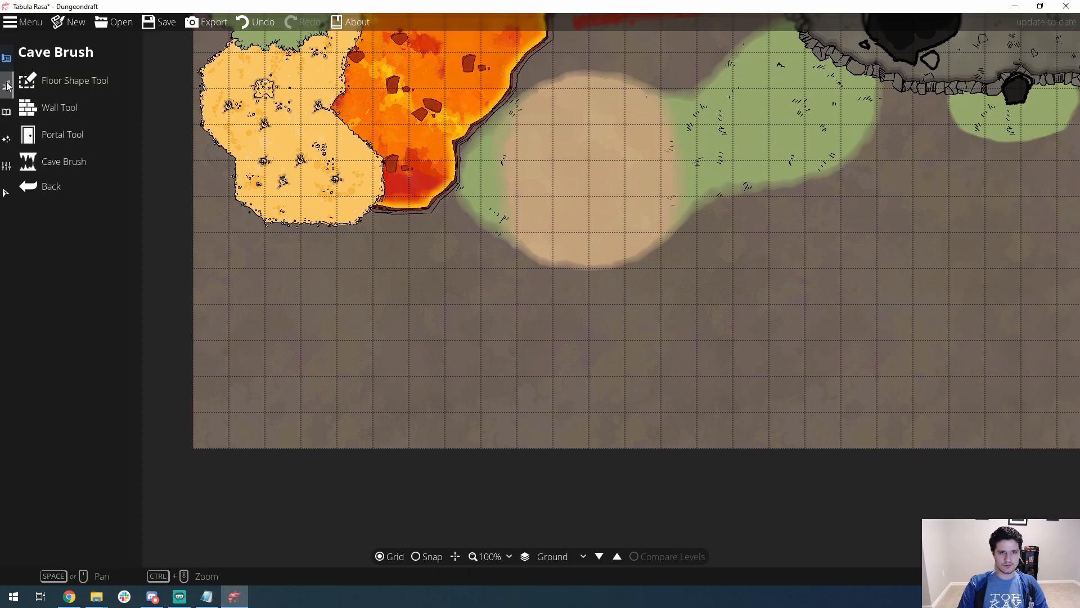
left_click(7, 84)
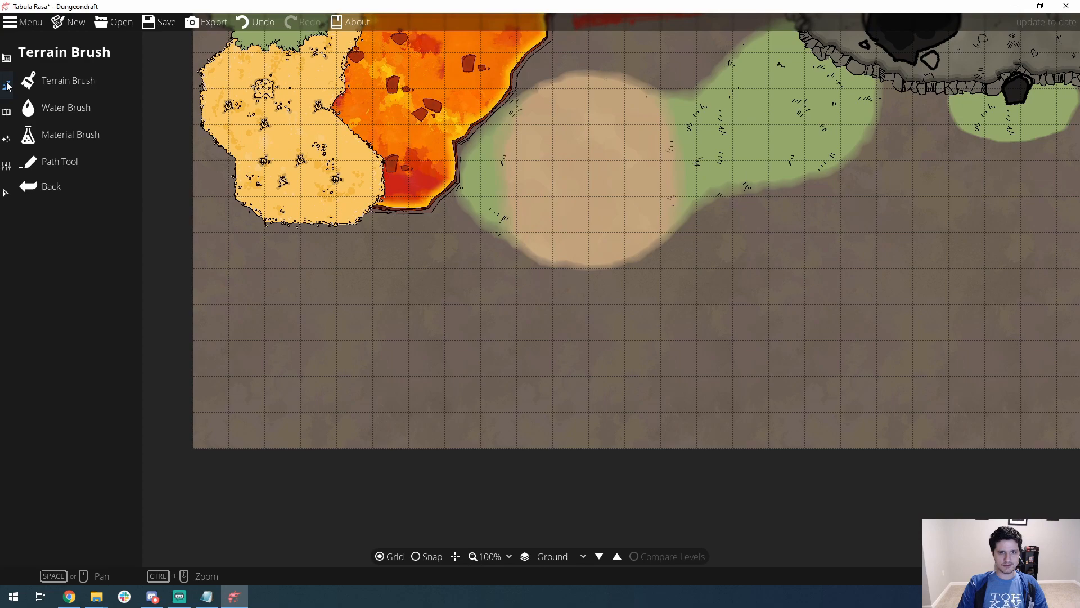
left_click(54, 122)
left_click(28, 107)
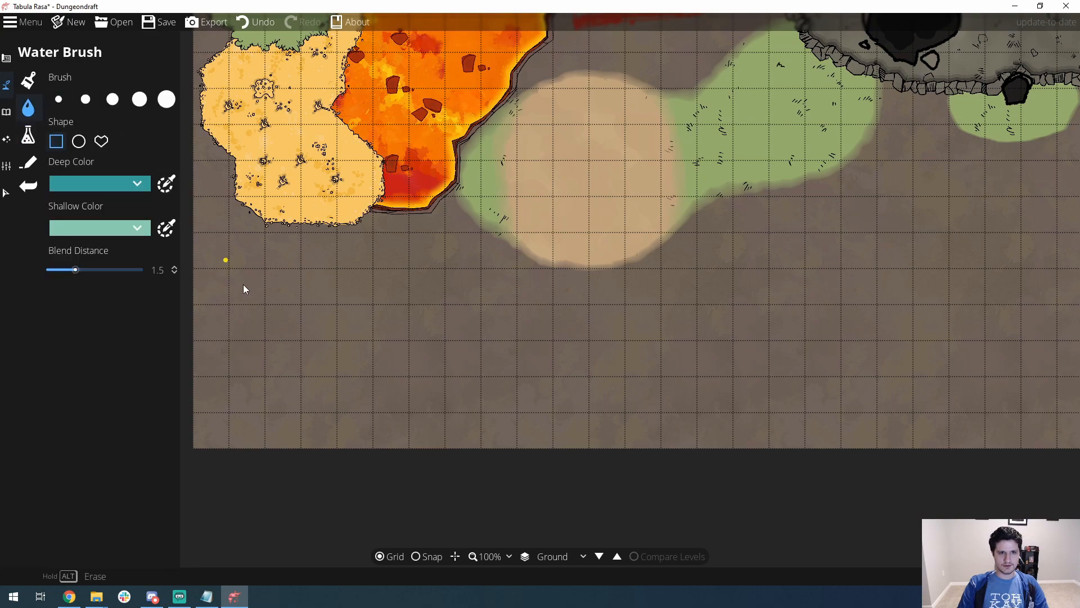
left_click(166, 99)
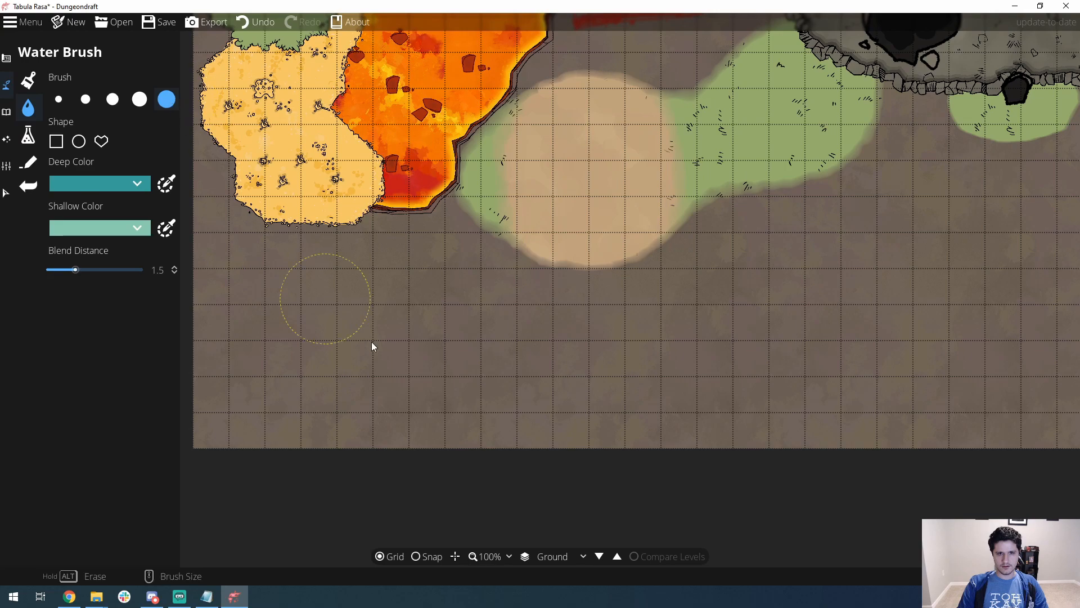
left_click_drag(270, 355, 731, 354)
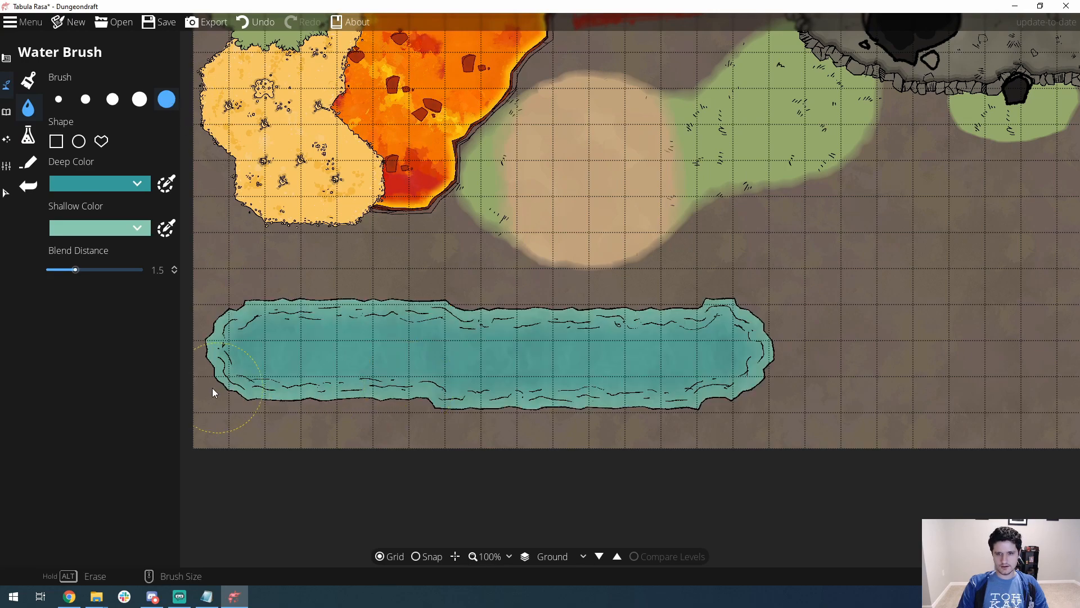
mouse_move(231, 324)
left_mouse_down()
mouse_move(202, 330)
mouse_move(191, 360)
mouse_move(228, 394)
left_mouse_up()
mouse_move(234, 341)
left_mouse_down()
mouse_move(195, 294)
mouse_move(241, 315)
mouse_move(172, 365)
left_mouse_up()
mouse_move(714, 370)
left_mouse_down()
mouse_move(733, 366)
mouse_move(787, 420)
left_mouse_up()
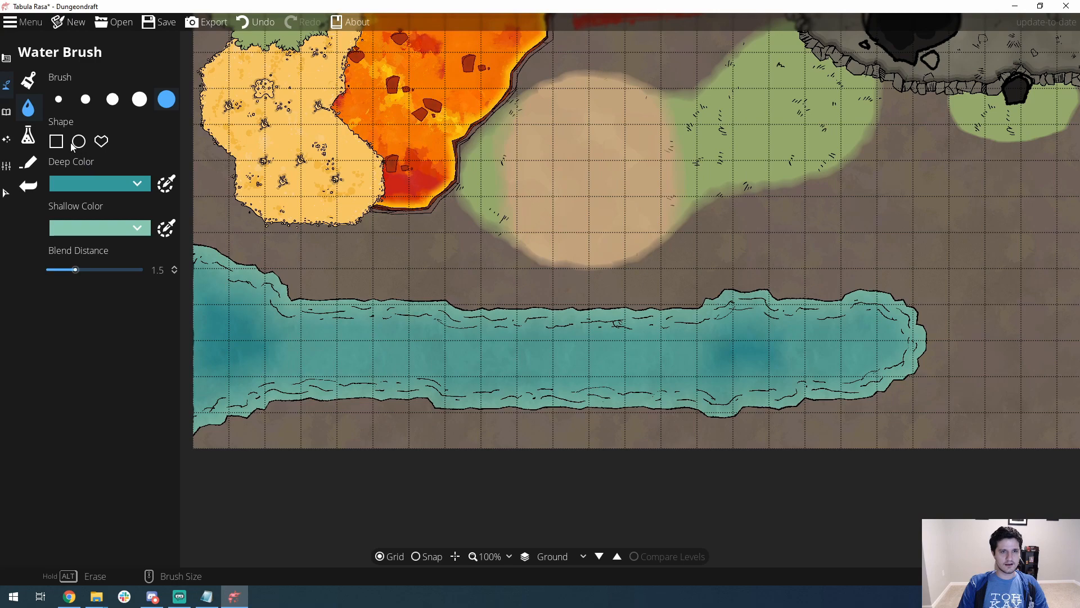
- Place Waterfall 01 across the river's west end with rotation -90 and scale 1.7
left_click(6, 111)
left_click(35, 86)
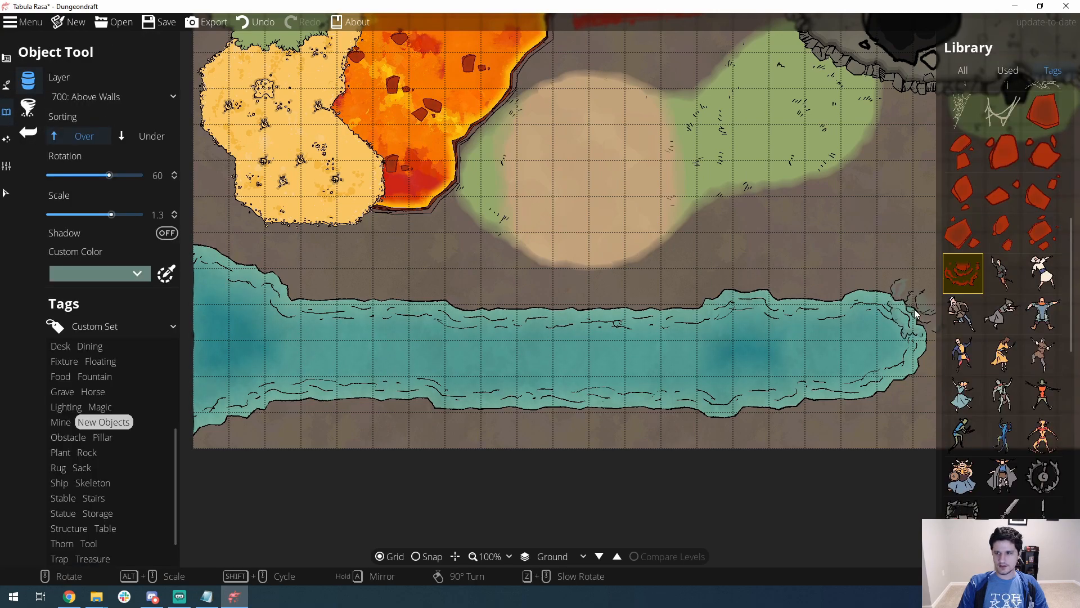
scroll(271, 341, "down", 4)
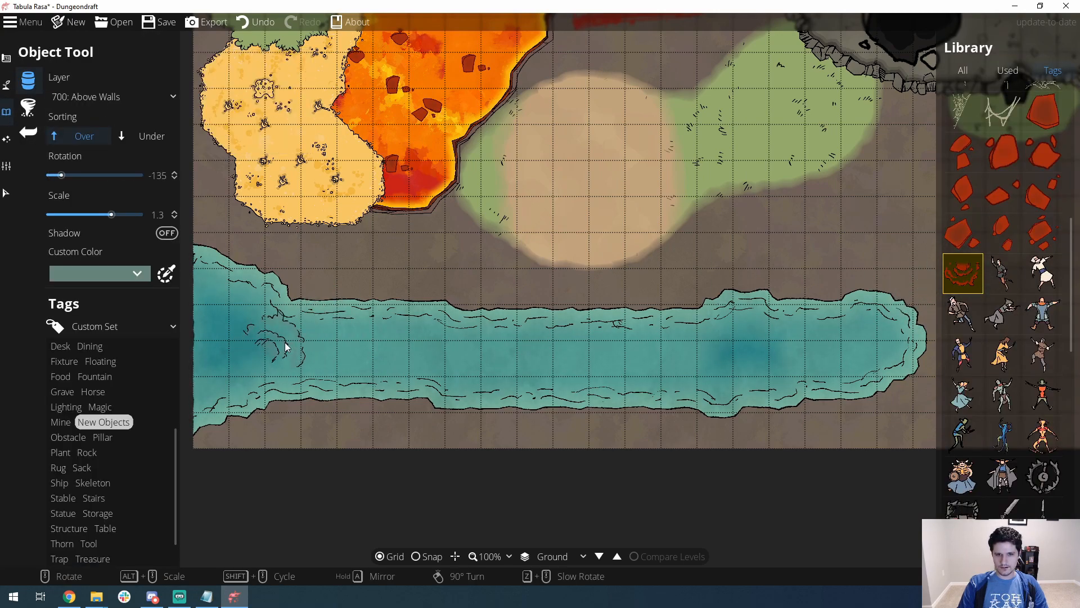
scroll(297, 350, "up", 2)
scroll(304, 352, "up", 5, "alt")
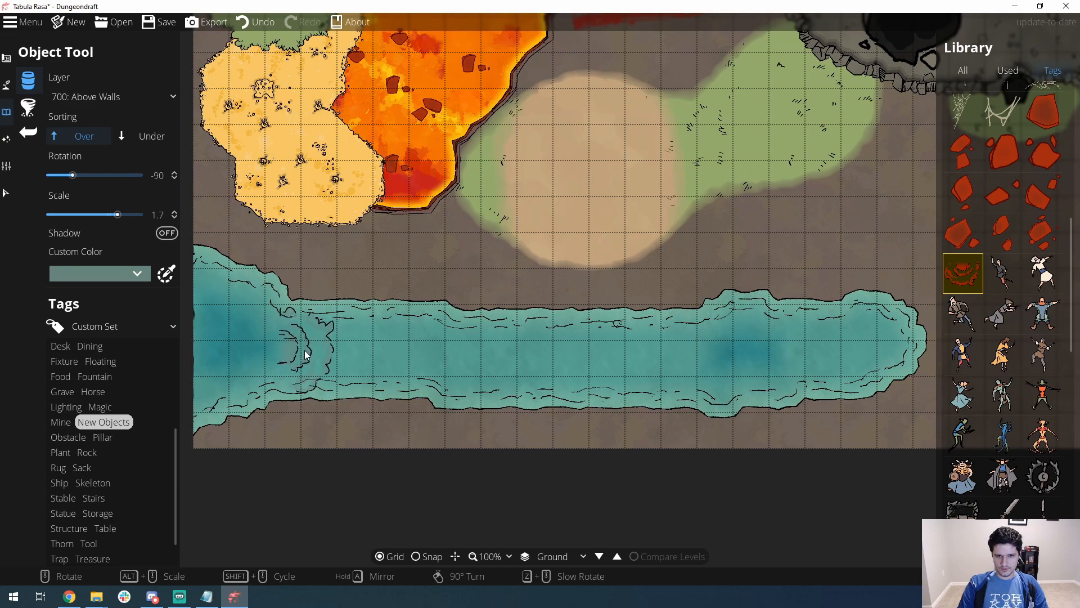
- Paint light grey rock material on layer 100: User Layer 1 along both riverbanks beside the waterfall, using the smallest Material Brush
left_click(9, 136)
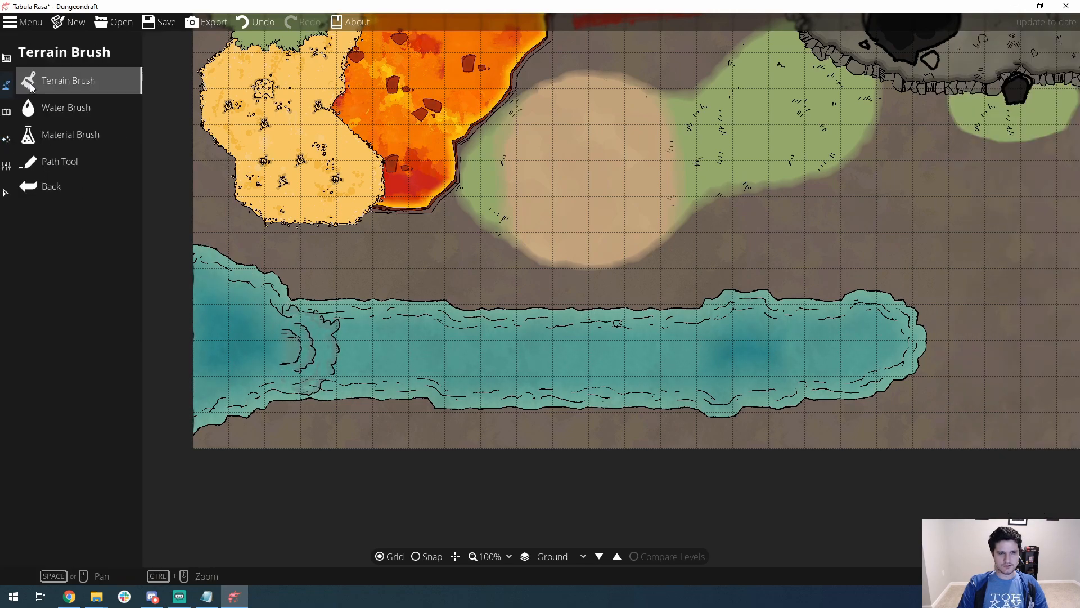
left_click(56, 135)
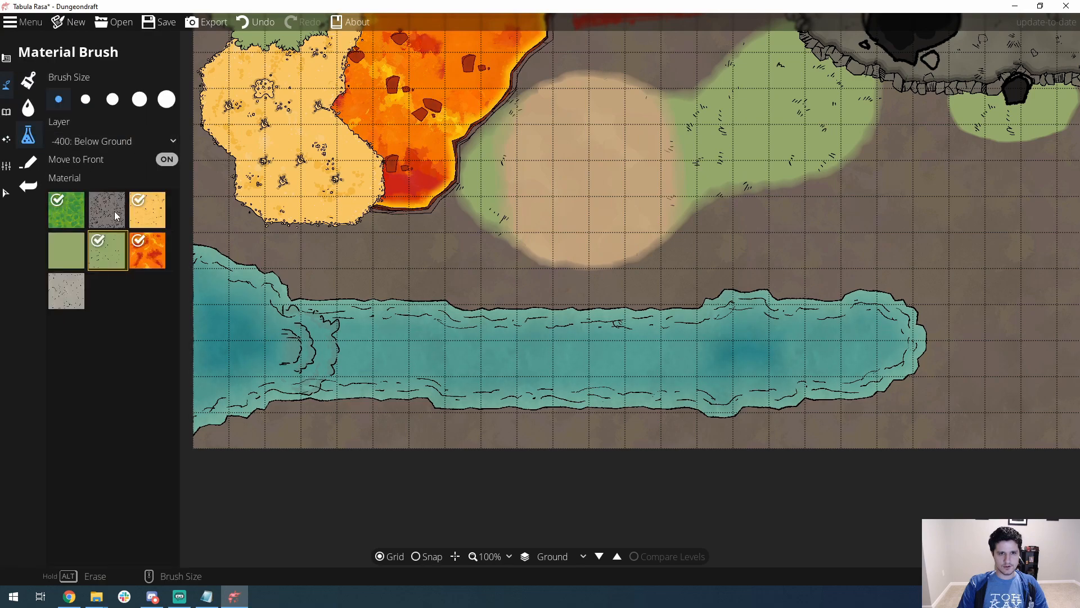
left_click(74, 296)
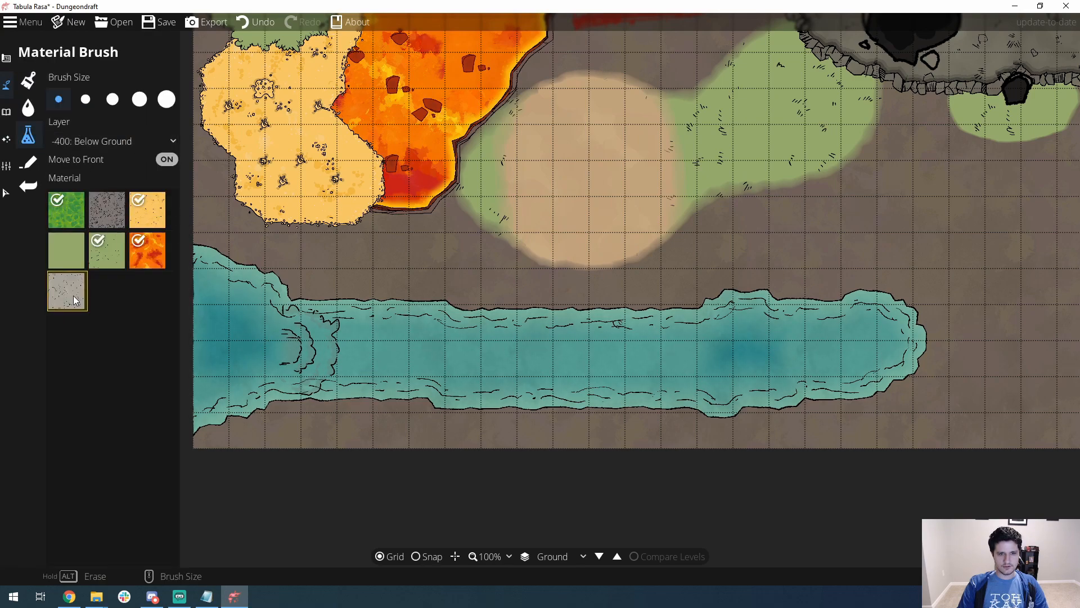
left_click(102, 135)
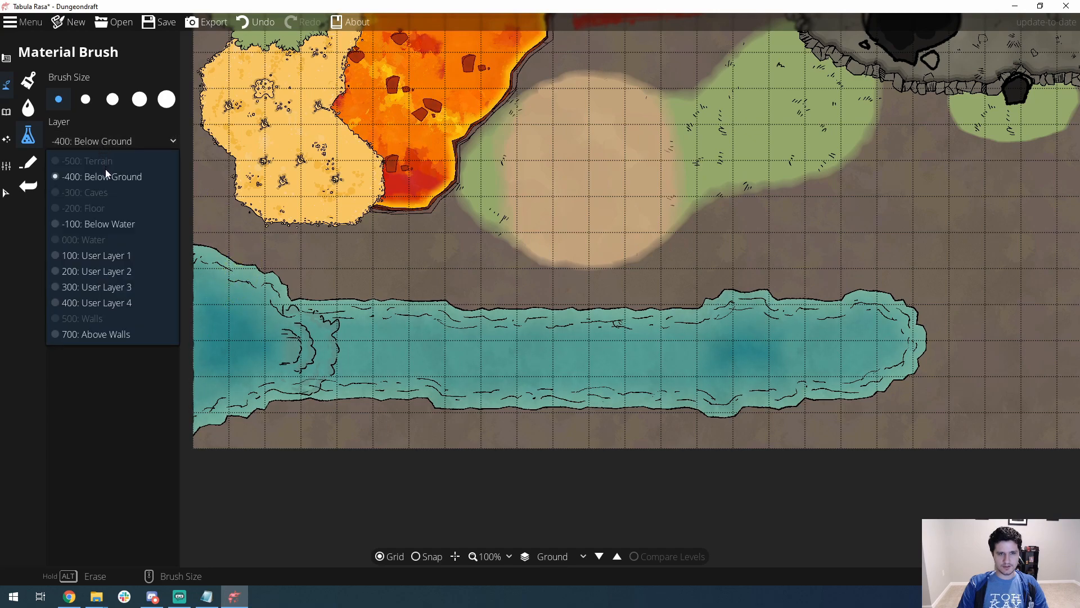
left_click(118, 256)
left_click_drag(201, 260, 277, 284)
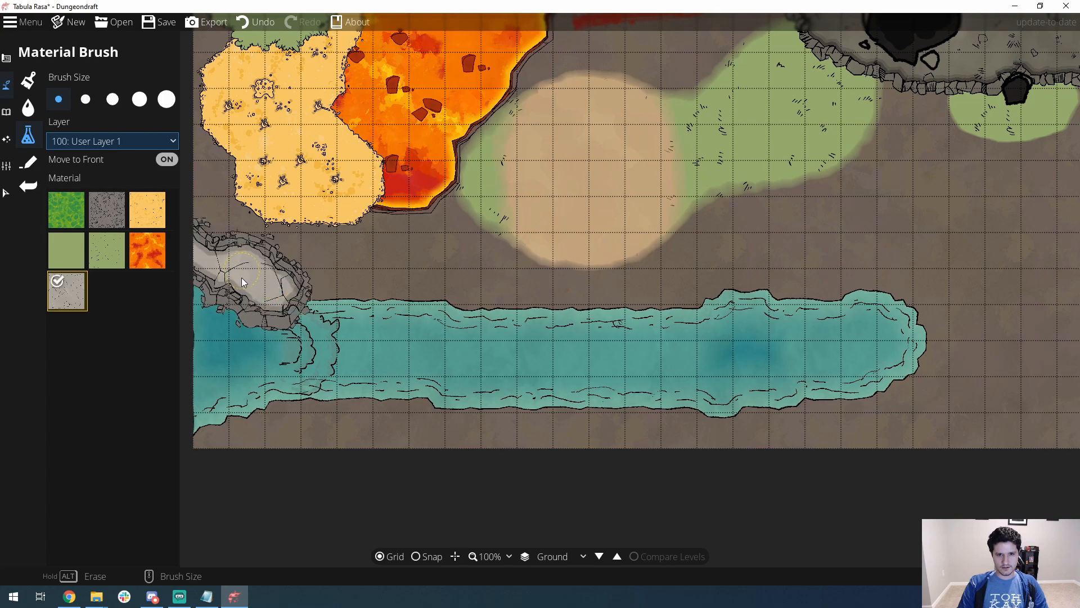
left_click_drag(272, 405, 288, 403)
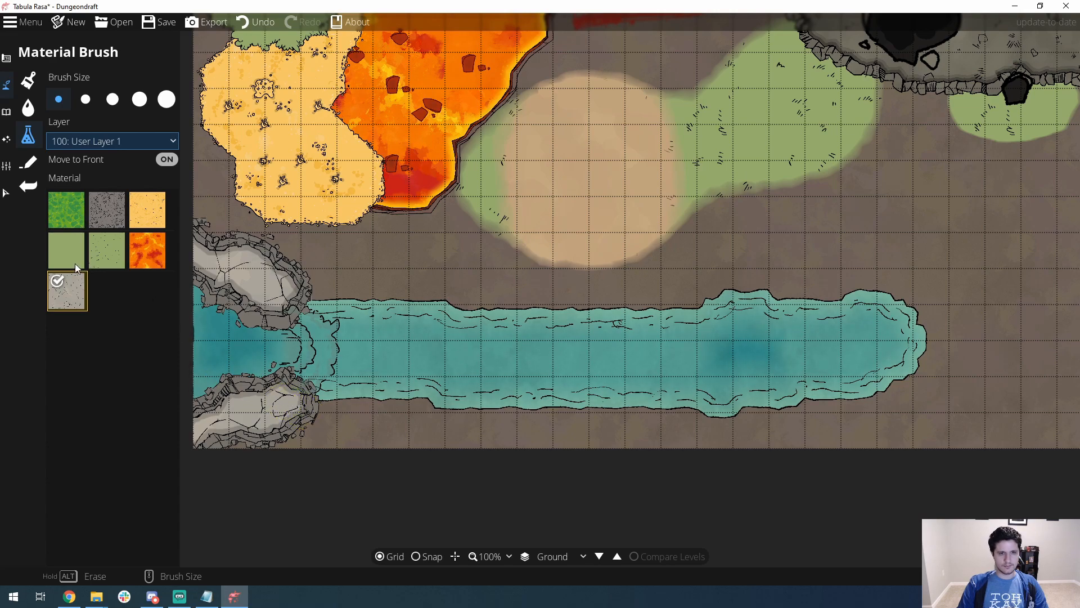
- Paint the light grey rock material on layer -100: Below Water under the river's west end at the waterfall
left_click(104, 147)
left_click(99, 221)
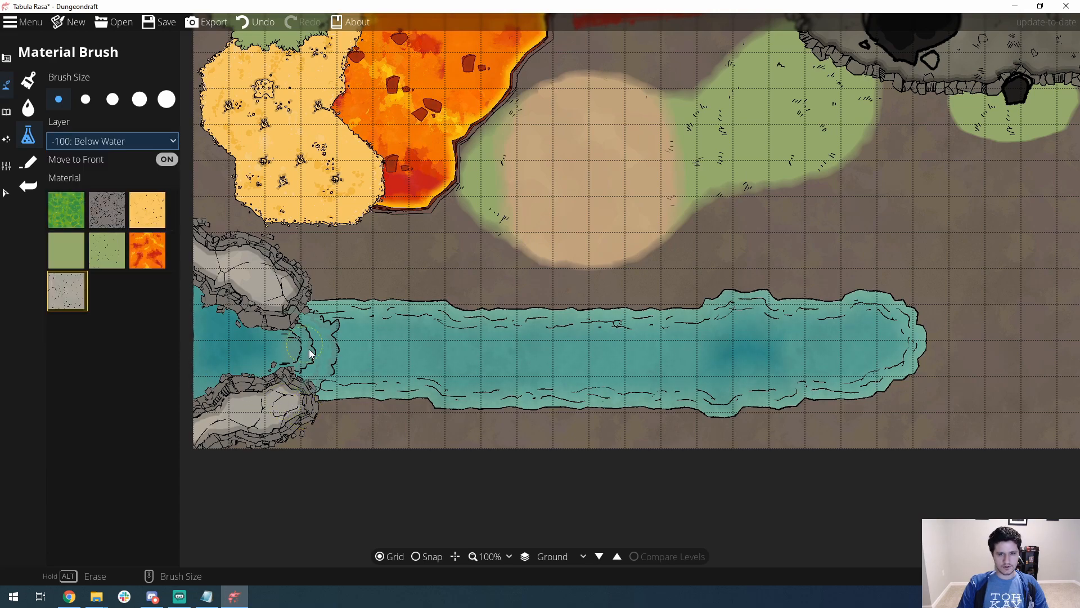
mouse_move(287, 316)
left_mouse_down()
mouse_move(297, 374)
mouse_move(199, 294)
mouse_move(207, 394)
mouse_move(230, 388)
left_mouse_up()
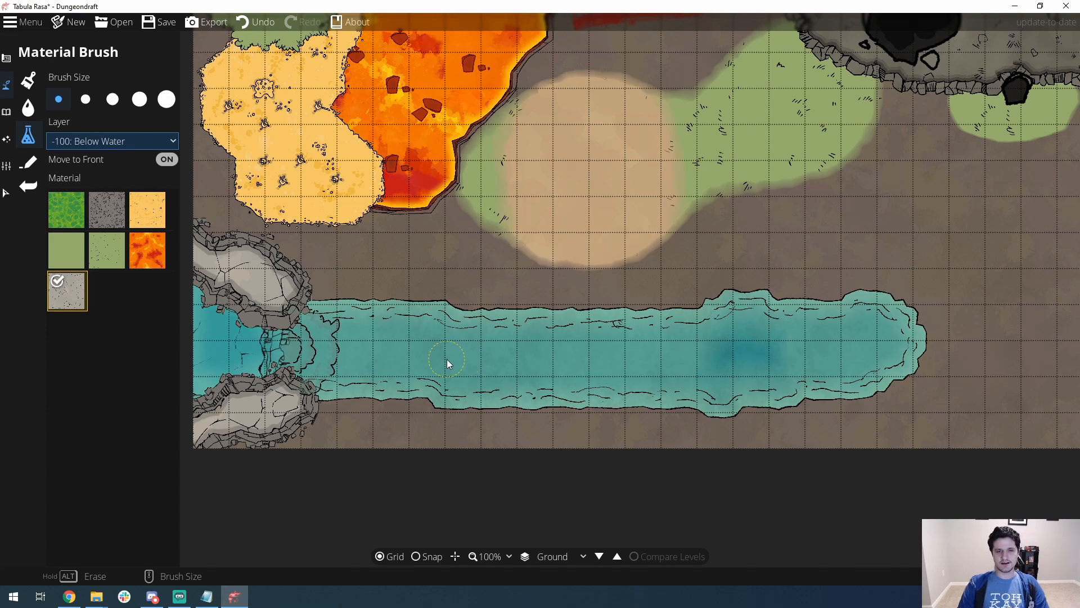
- Place the round saw blade from the New Objects set on the ground south of the cave, with rotation -90 and scale 1.8
left_click(8, 112)
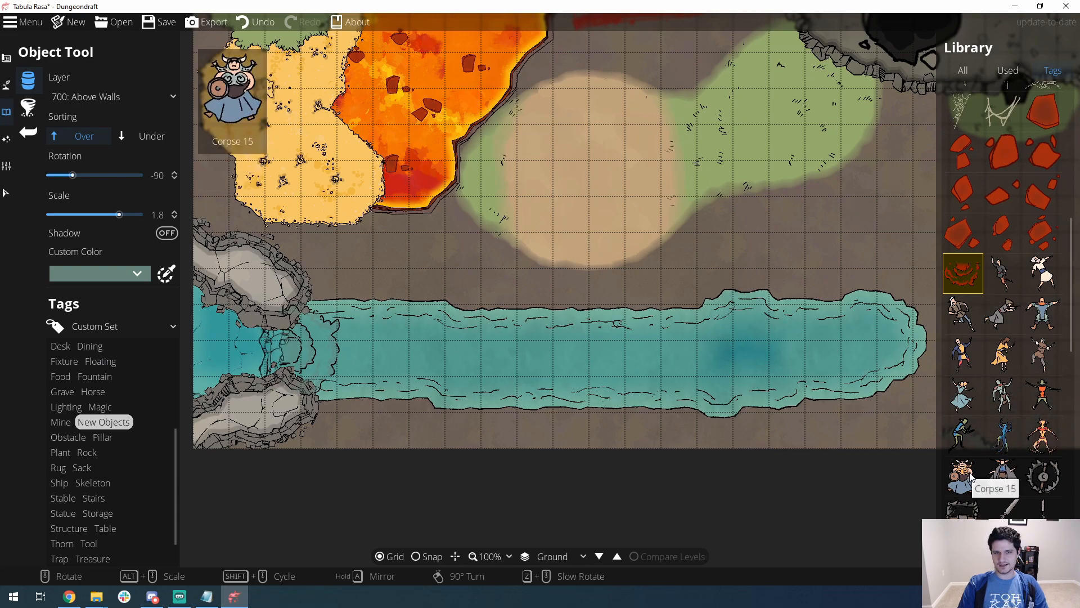
scroll(970, 471, "down", 3)
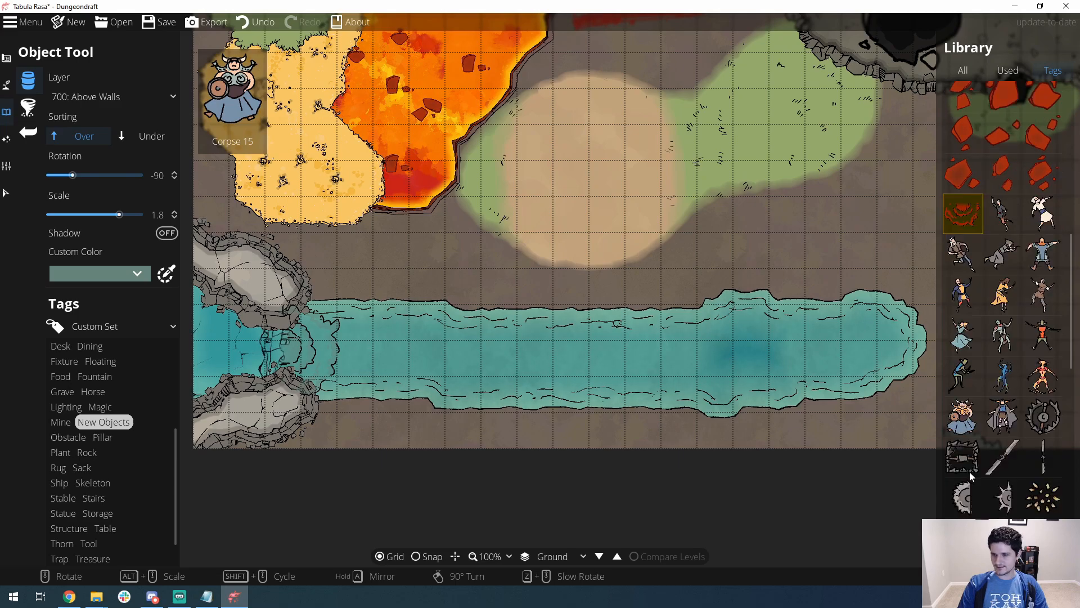
left_click_drag(753, 181, 287, 493)
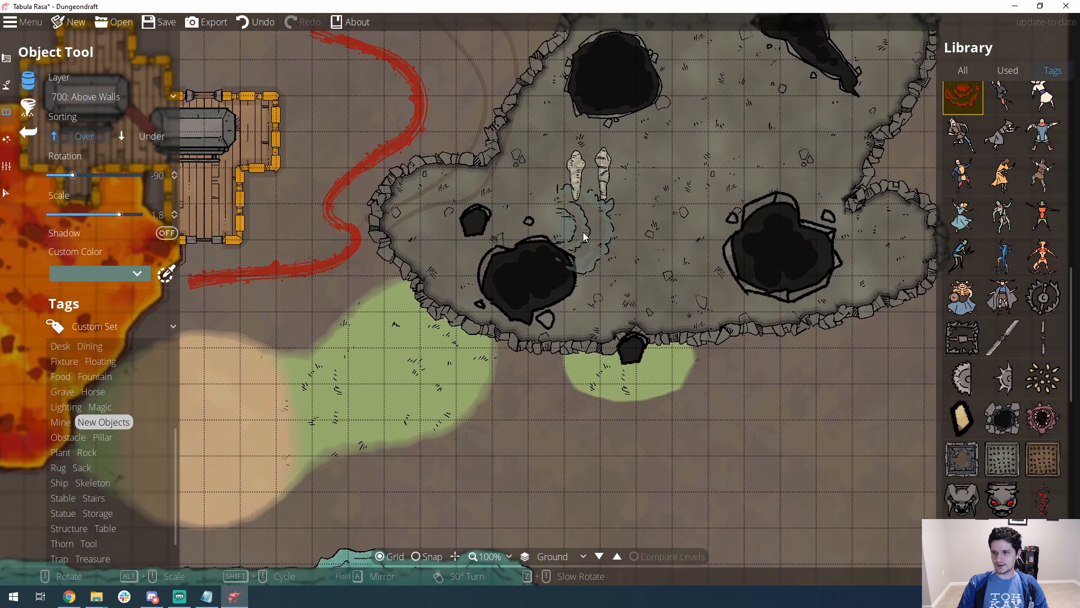
left_click_drag(603, 312, 511, 310)
left_click(1045, 294)
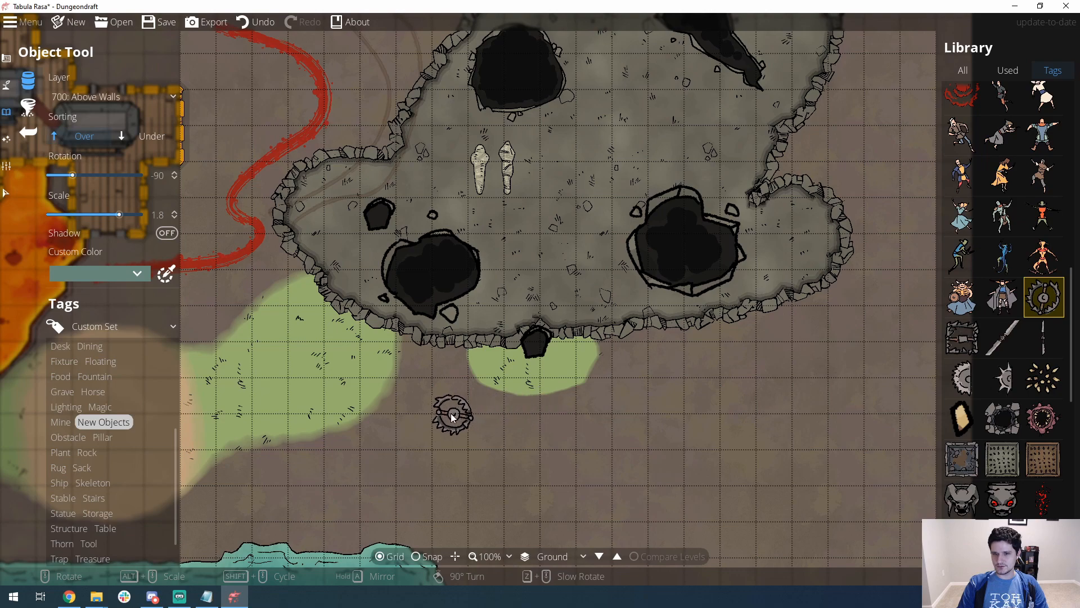
left_click(463, 406)
- Place the square jaw trap east of the round saw blade and the large double-ended blade beside it
left_click(962, 336)
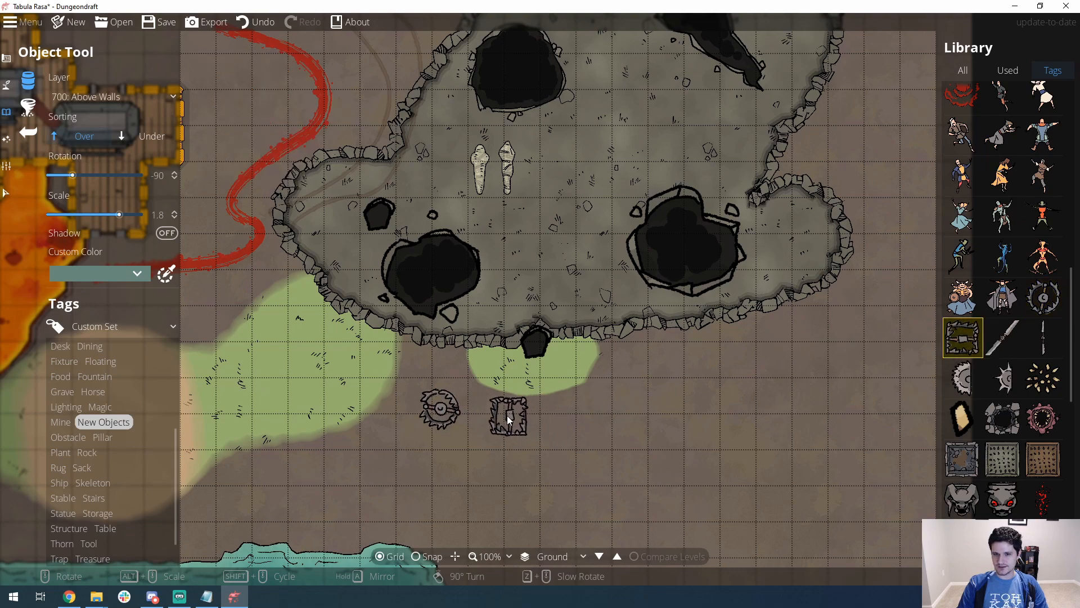
left_click(1004, 336)
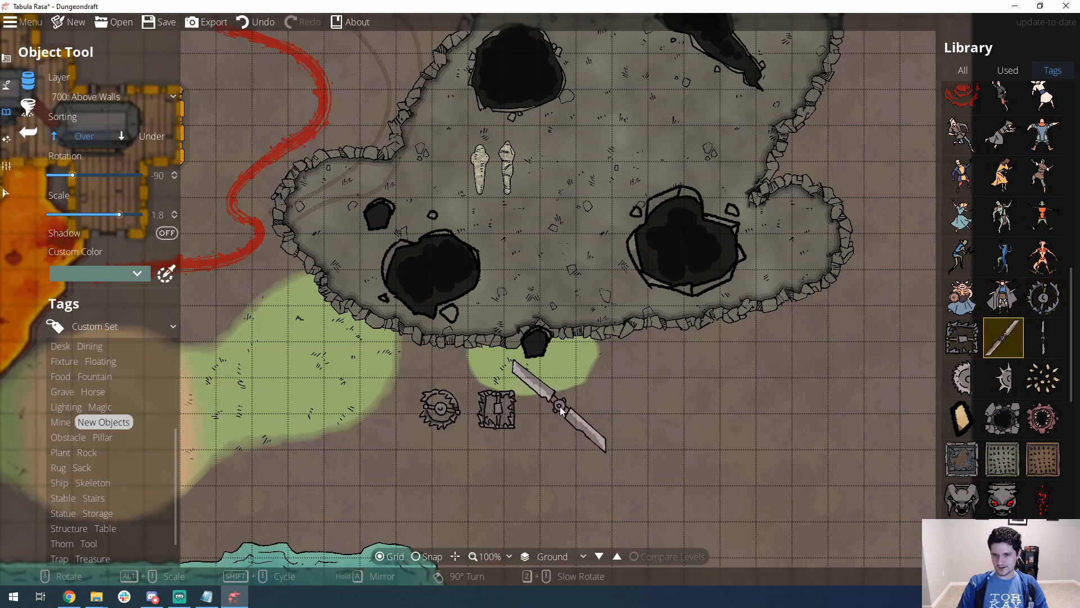
left_click(571, 414)
- Place the small double-ended blade east of the large one with rotation 150 and scale 1.9
left_click(1044, 336)
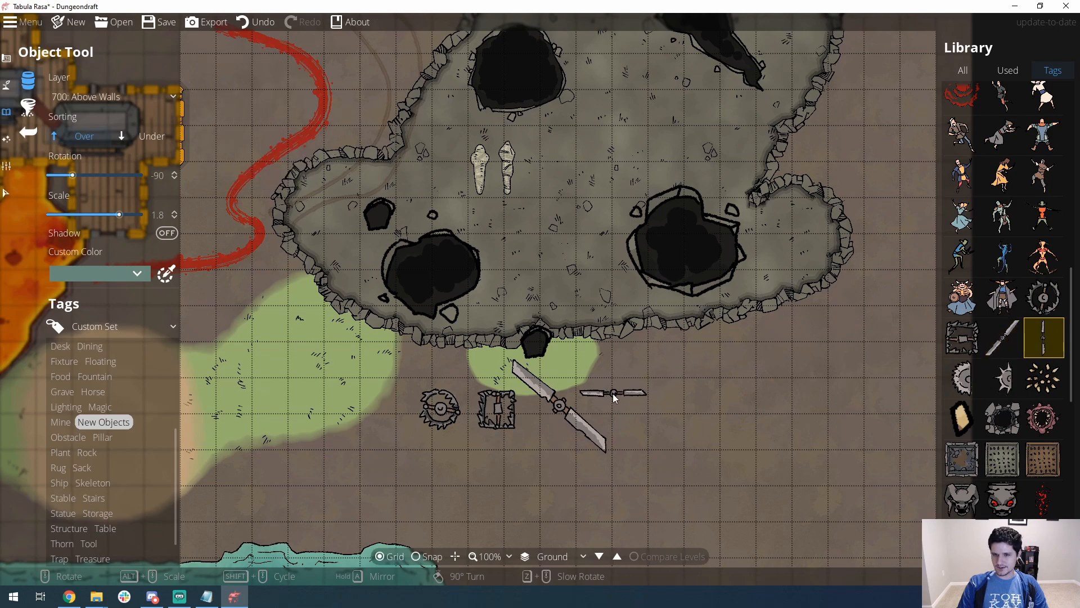
scroll(613, 394, "up", 6, "alt")
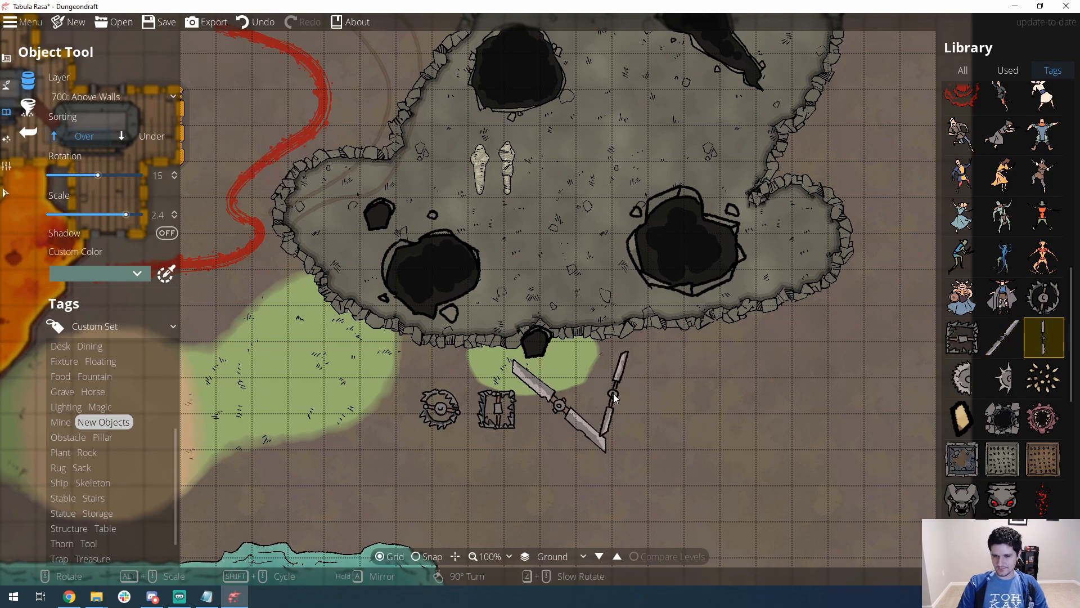
scroll(624, 400, "down", 5, "alt")
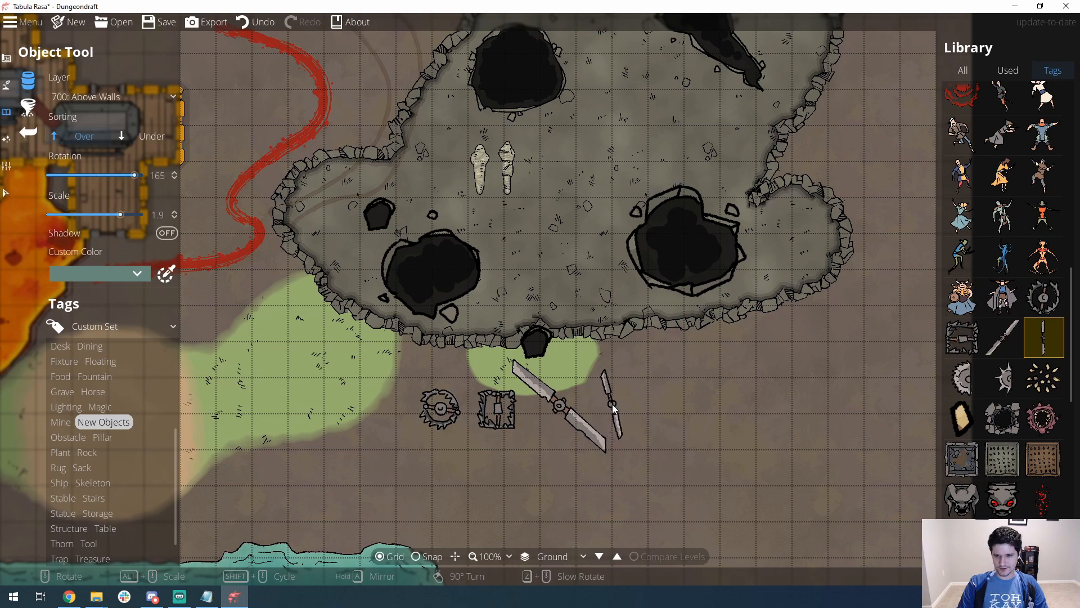
left_click(611, 404)
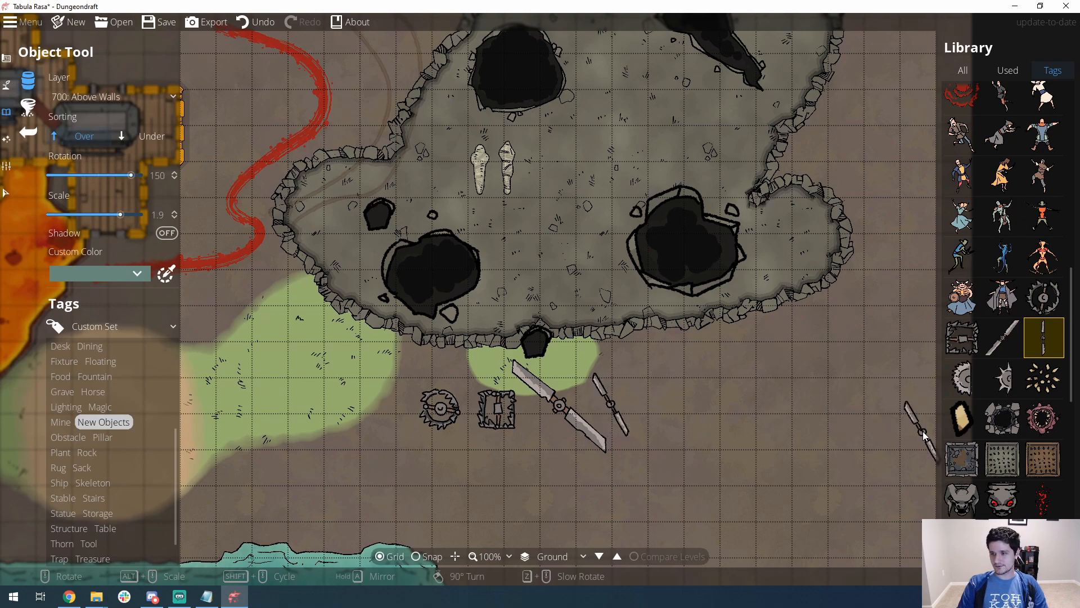
- Place the half saw blade and the spiked half blade on layer 100: User Layer 1 along the cave's south wall, with rotation -105
left_click(962, 378)
right_click(639, 376)
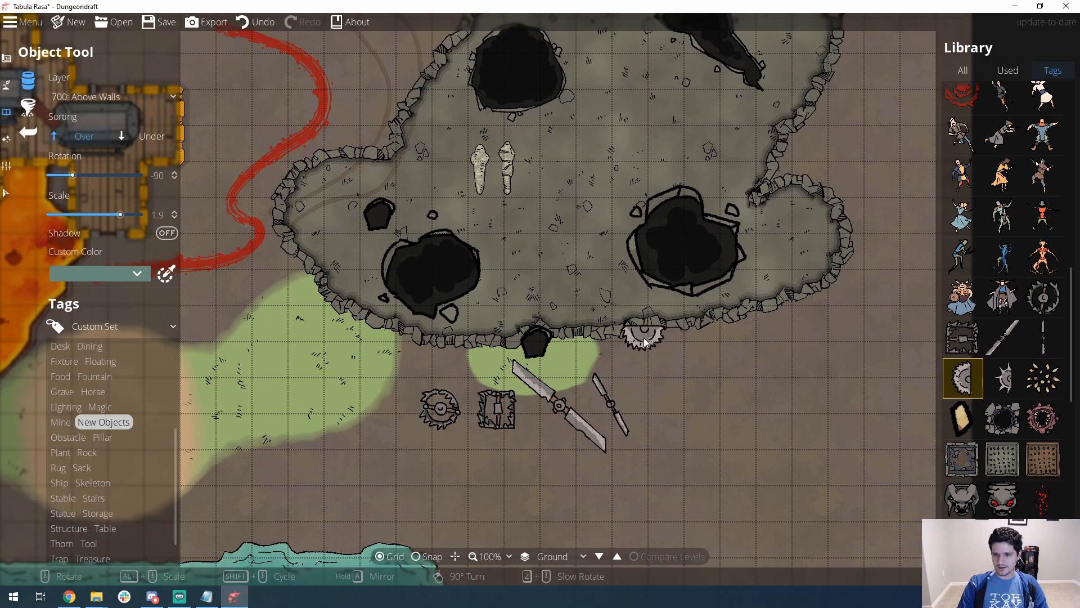
left_click(138, 99)
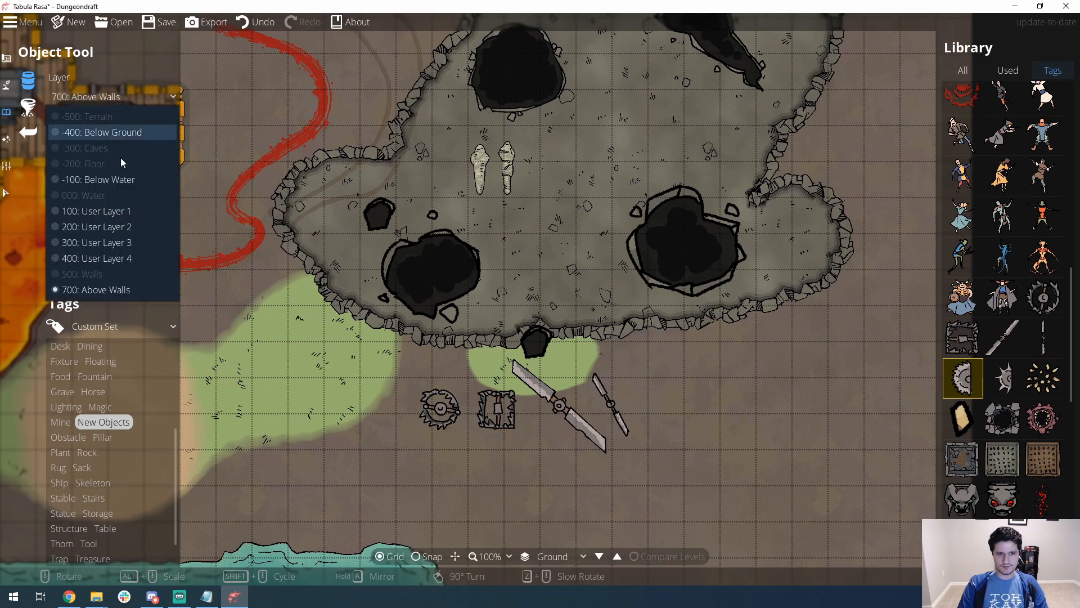
left_click(112, 211)
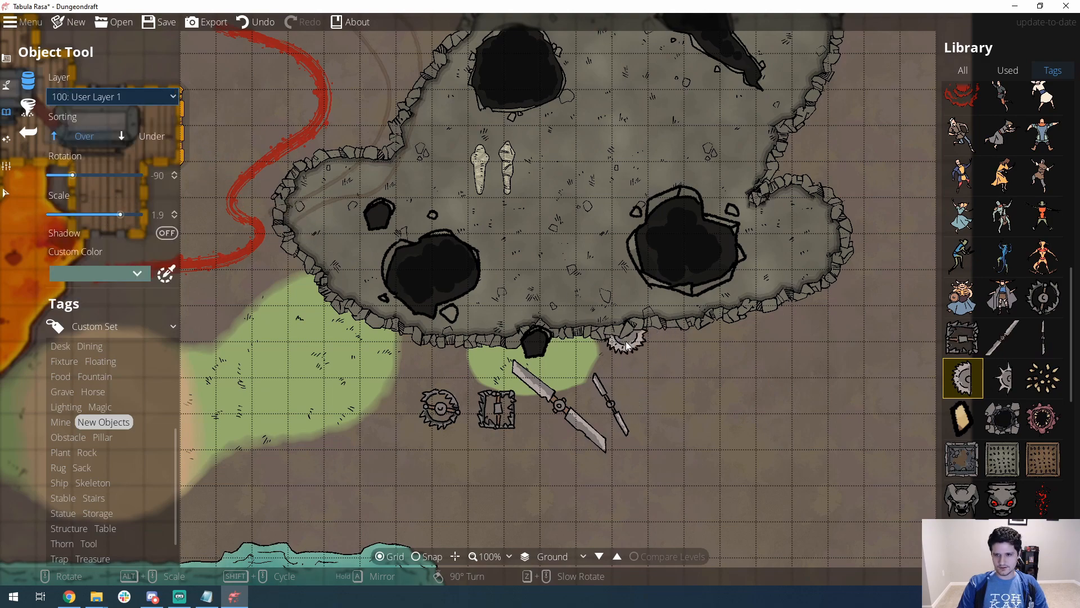
left_click(626, 342)
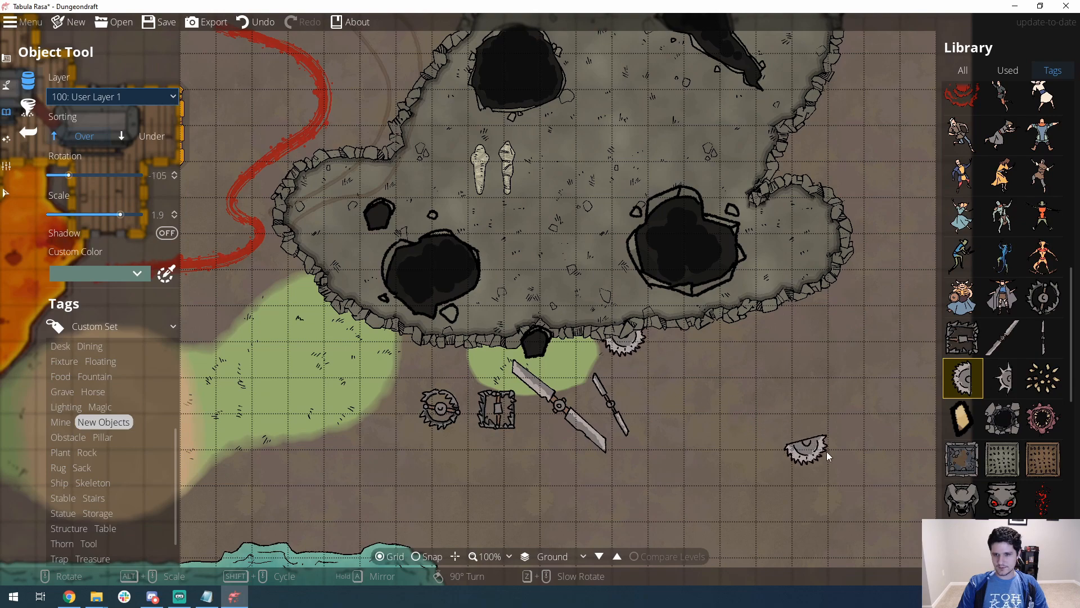
left_click(1007, 382)
left_click(698, 339)
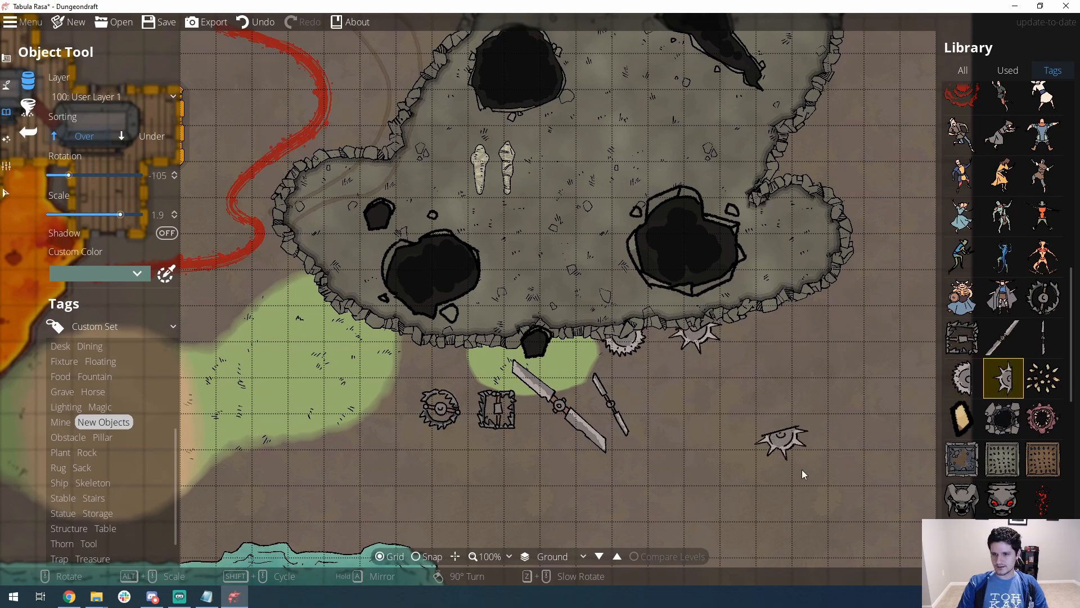
- Place the floor spike cluster east of the small blade and scatter several Floor Spikes 02 beside it
left_click(1045, 373)
left_click(663, 396)
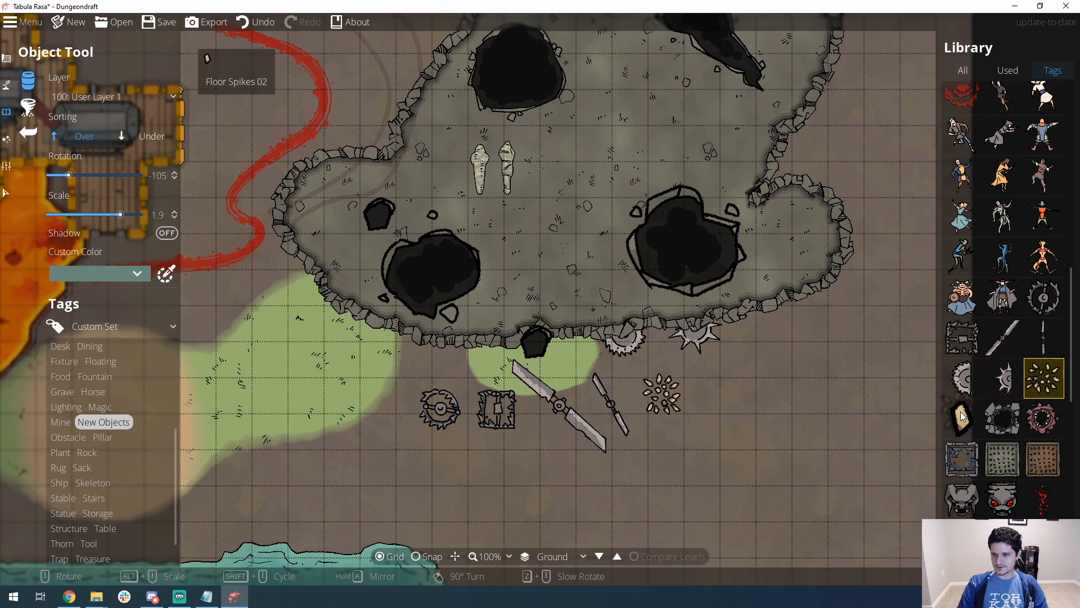
left_click(962, 417)
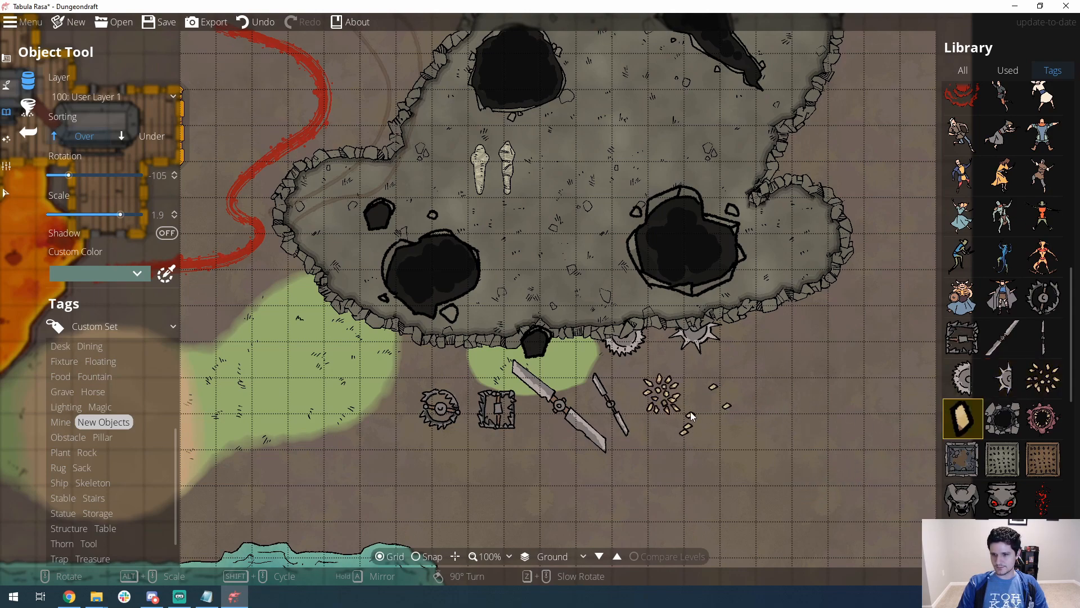
- Place the stone-rimmed pit inside the cave between the two large holes, and the pink toothed pit outside the cave's southeast wall
left_click(994, 417)
left_click(543, 252)
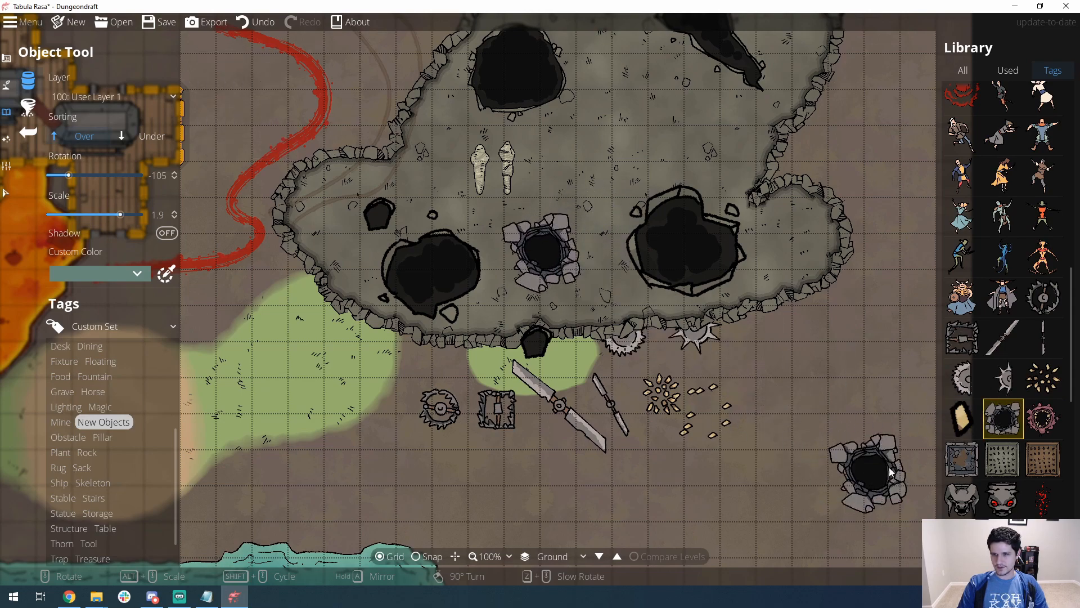
left_click(1043, 417)
left_click(781, 360)
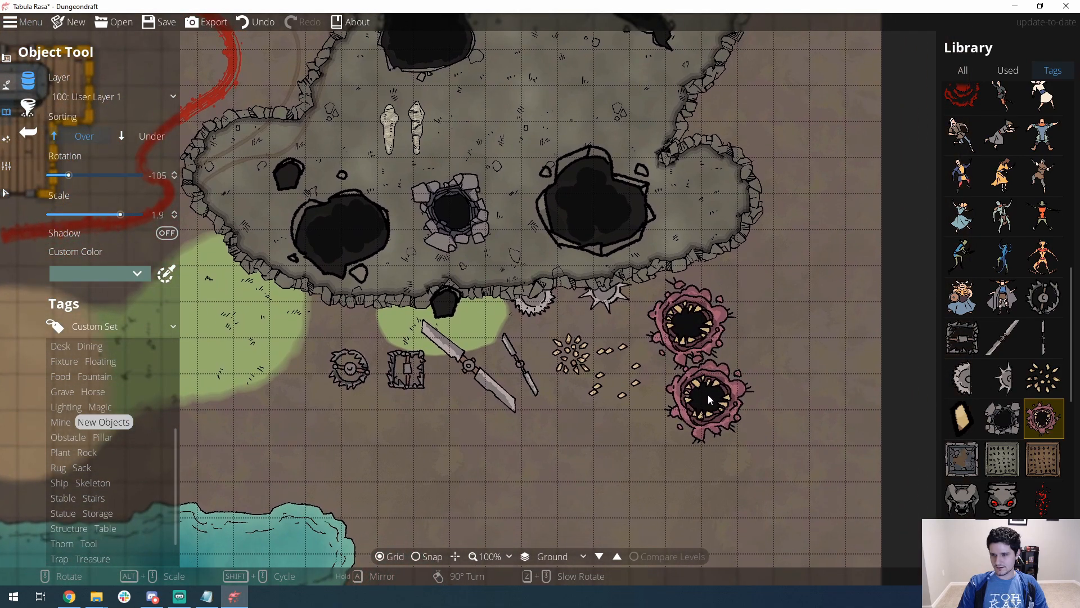
left_click_drag(711, 427, 701, 399)
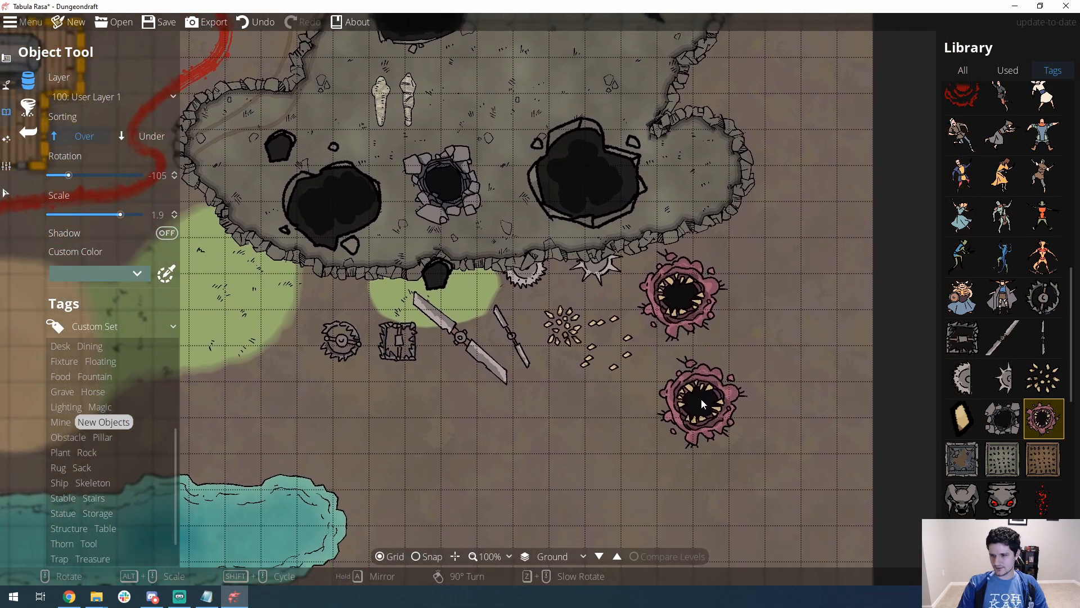
- Place the stone-framed floor trap, the grey perforated plate and the brown perforated plate in a row south of the blades
left_click(965, 459)
left_click(340, 408)
left_click(1003, 459)
left_click(436, 417)
left_click(1044, 459)
left_click(522, 428)
- Place the horned gargoyle statue against the wooden building's north wall with rotation -180 and scale 1.1
left_click(962, 498)
left_click_drag(368, 175, 762, 392)
left_click_drag(550, 301, 634, 294)
scroll(530, 209, "down", 3)
scroll(525, 210, "up", 1, "alt")
left_click(517, 212)
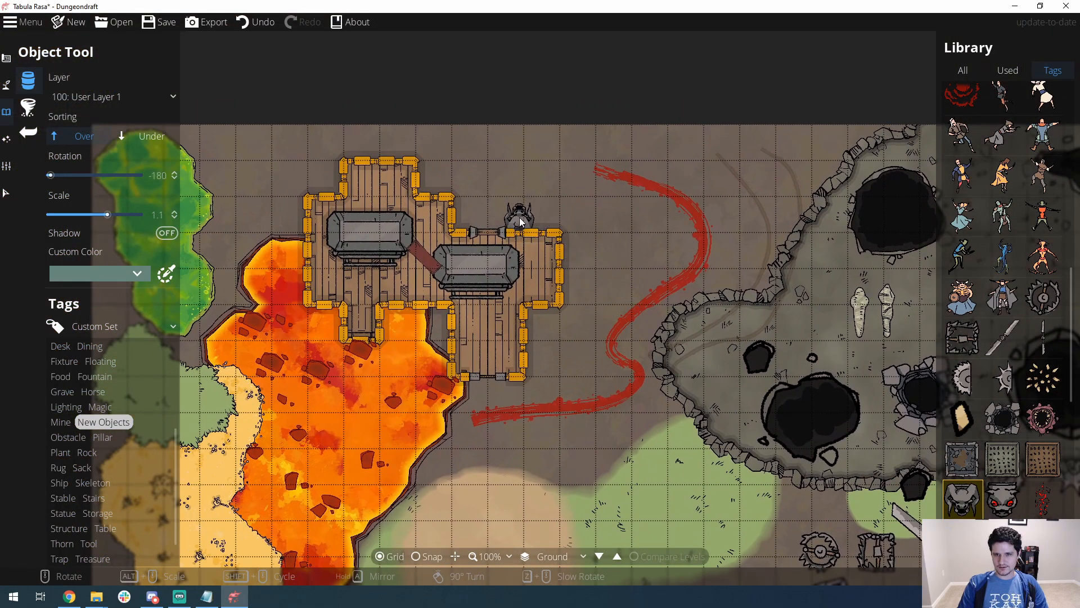
- Place the statue head with glowing eyes against the building's east wall, using a green custom color and rotation -90
left_click(996, 496)
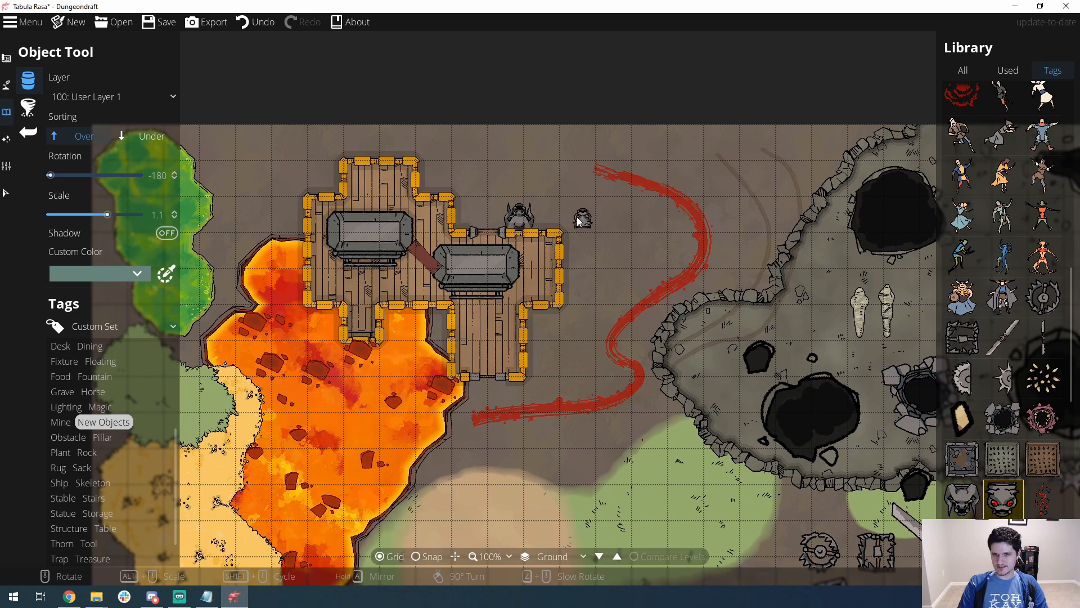
left_click(107, 275)
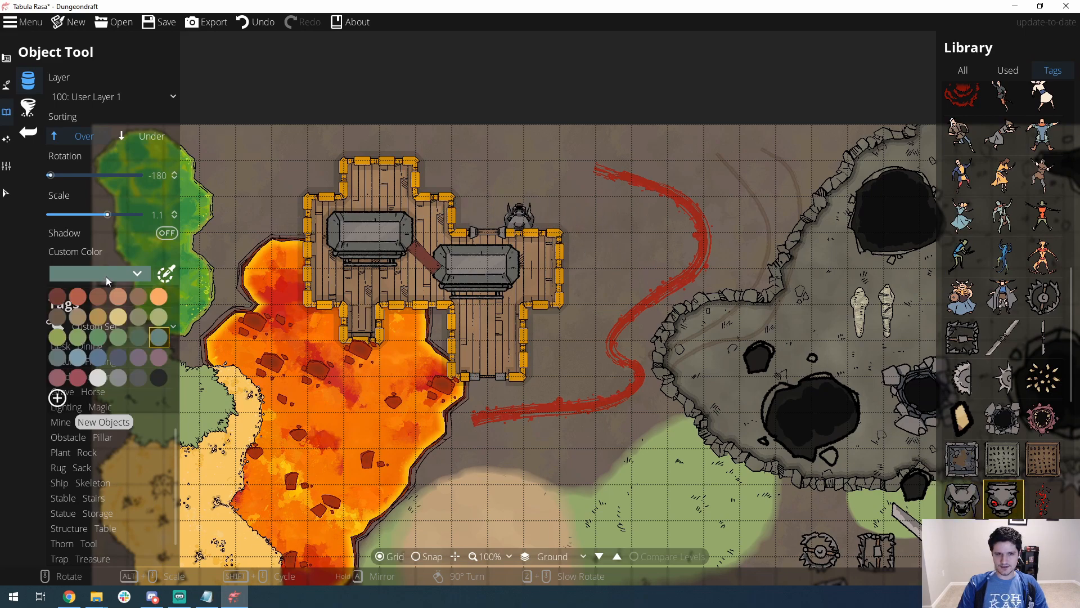
left_click(122, 333)
scroll(575, 258, "up", 3)
scroll(575, 257, "up", 3)
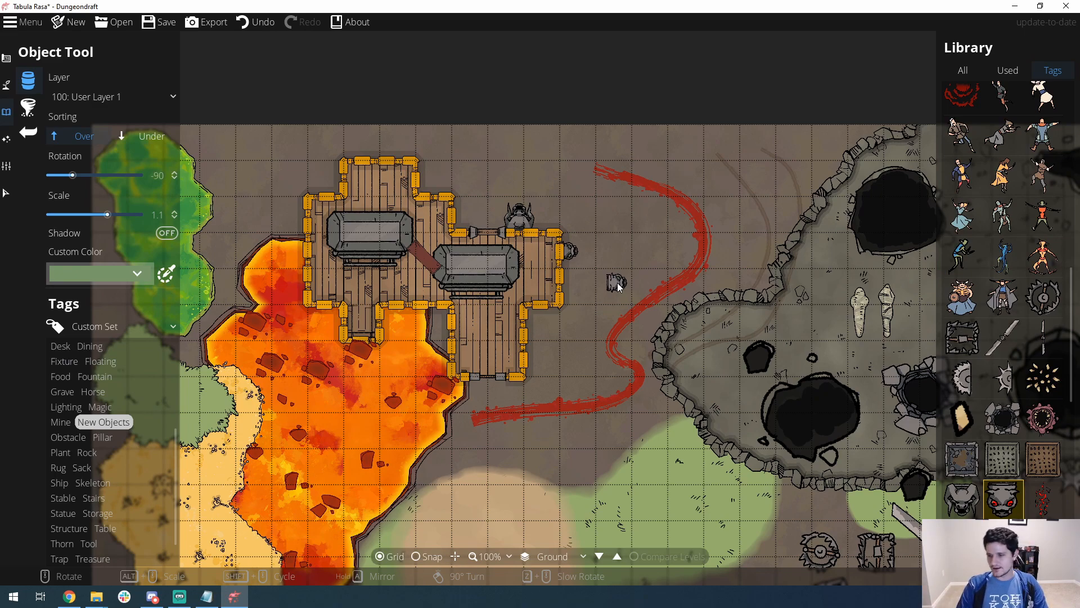
- Place the first statue flame effect east of the statue head, and Statue Trap Flames 02 north of the gargoyle with rotation -180
left_click(1043, 497)
left_click(629, 255)
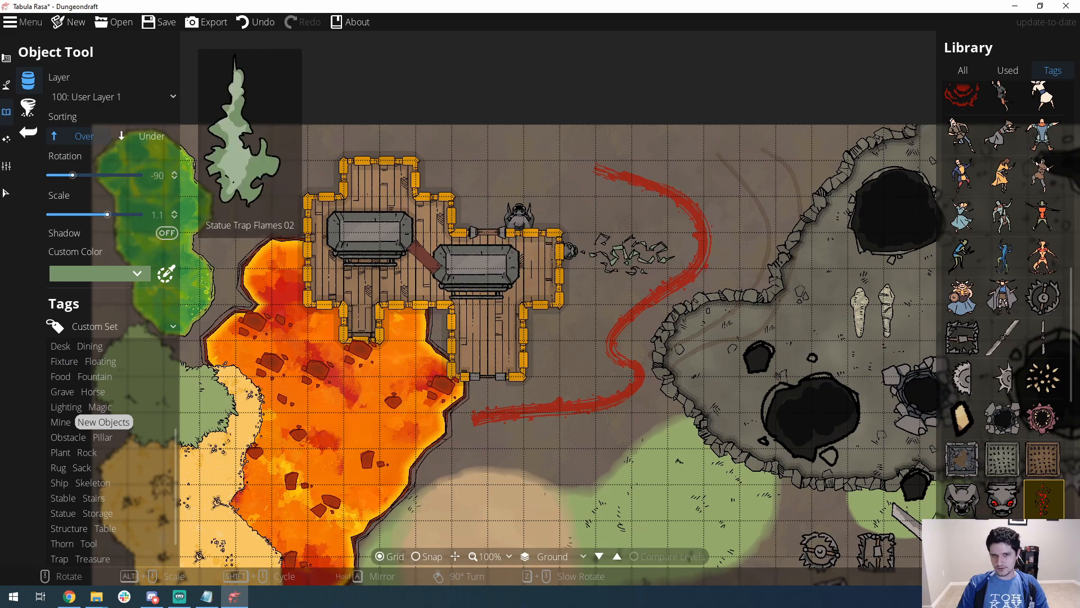
scroll(521, 163, "down", 6)
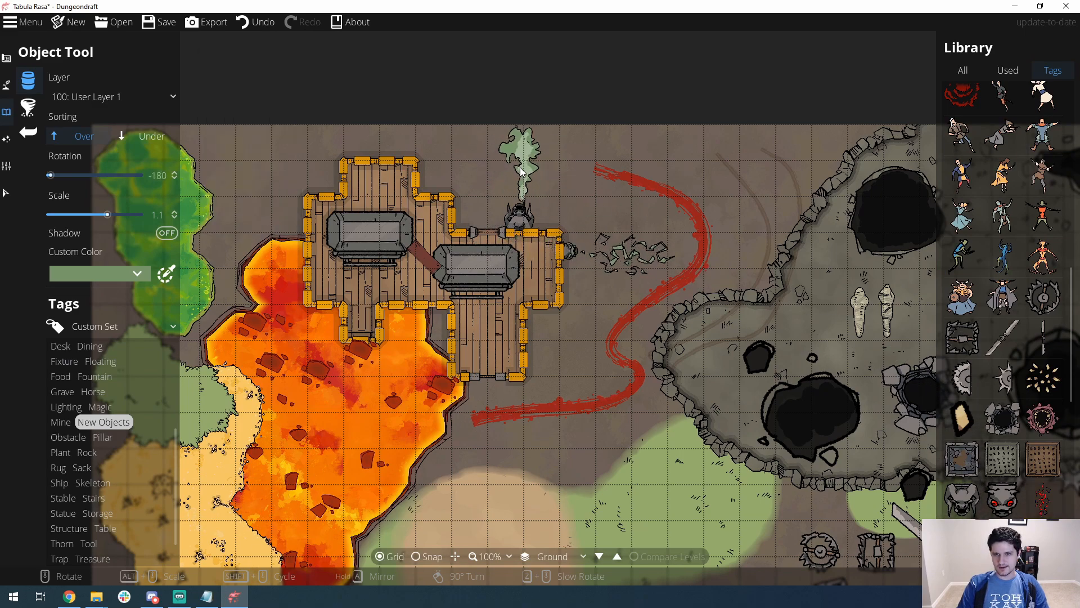
left_click(520, 166)
- Place the next statue flame jet northeast of the building with rotation -120, and the round flame cloud farther east
left_click(1001, 535)
scroll(595, 180, "down", 3)
scroll(595, 181, "up", 7)
left_click(594, 181)
left_click(1042, 535)
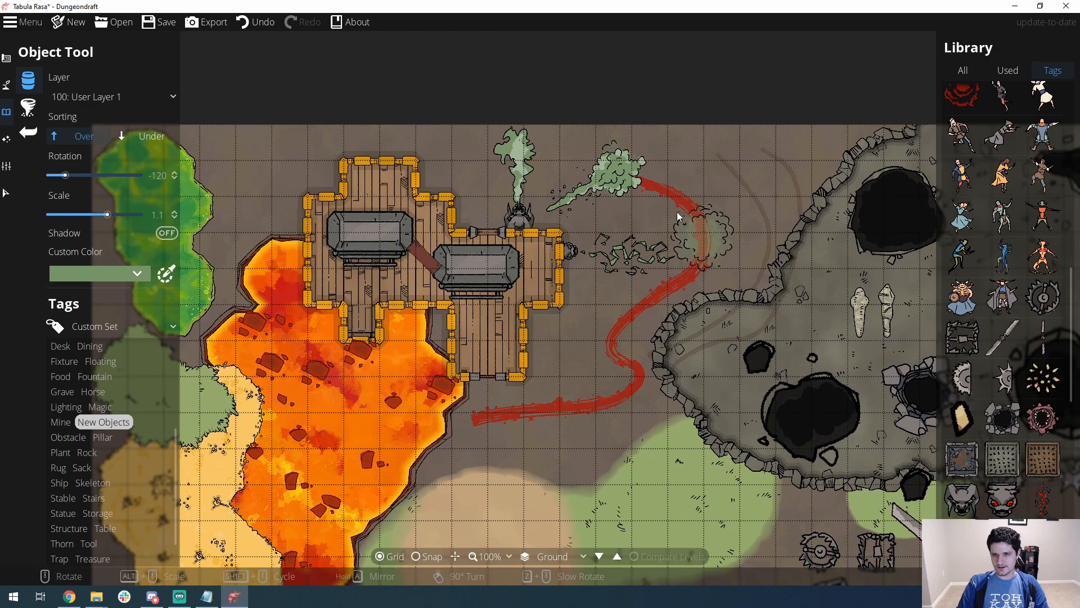
left_click(731, 174)
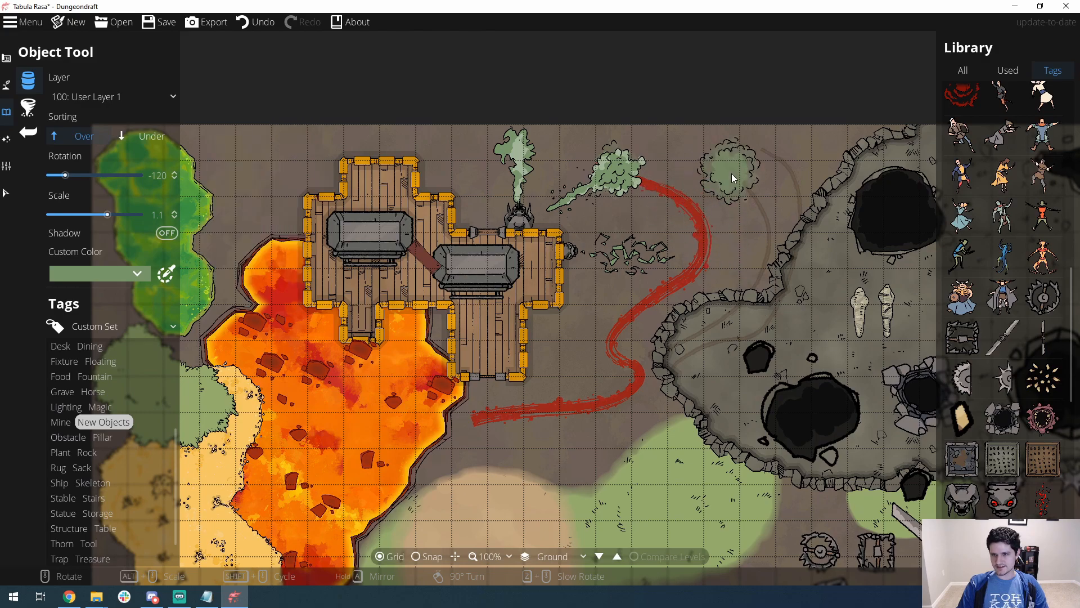
- Place the first ladder across the building's north wall on layer 700: Above Walls, with rotation 0 and scale 2
left_click_drag(727, 267, 607, 194)
scroll(1035, 388, "down", 3)
scroll(1037, 389, "down", 3)
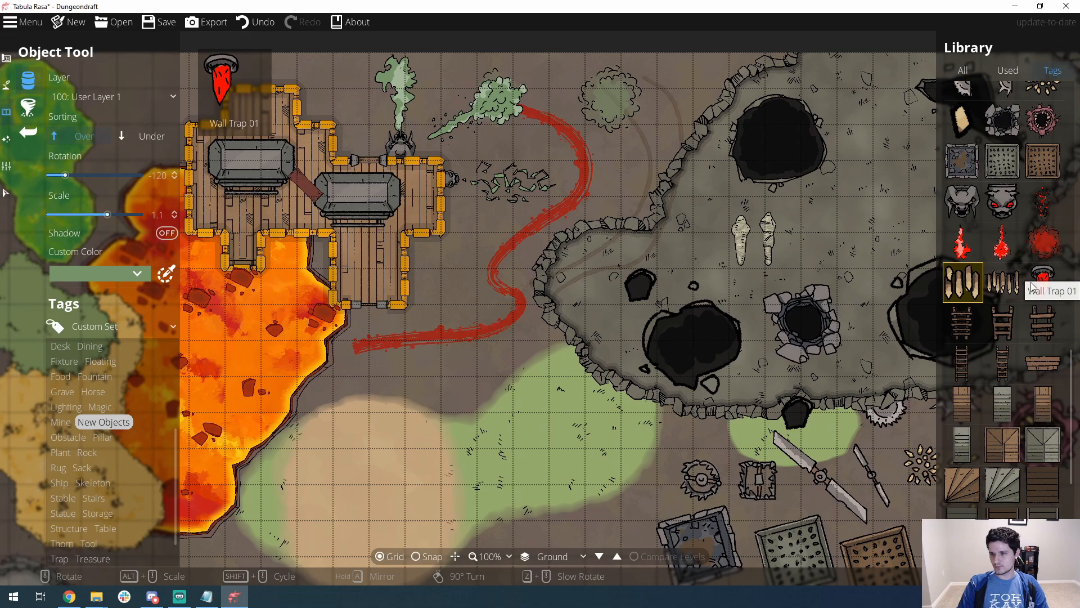
left_click(962, 322)
scroll(257, 121, "up", 6)
scroll(257, 121, "up", 2)
scroll(257, 121, "up", 9, "alt")
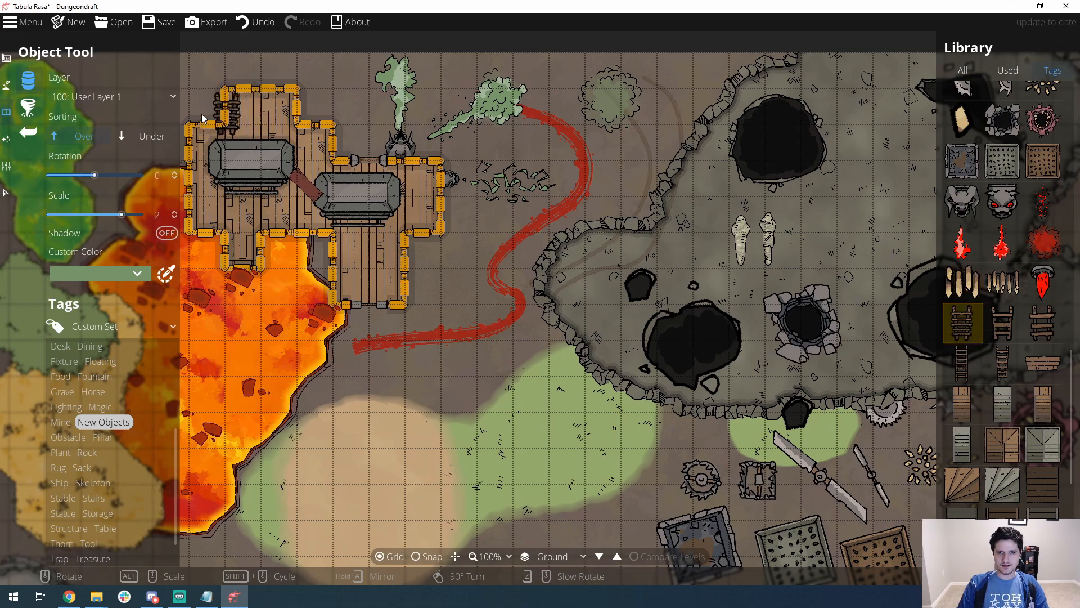
left_click(133, 96)
left_click(107, 289)
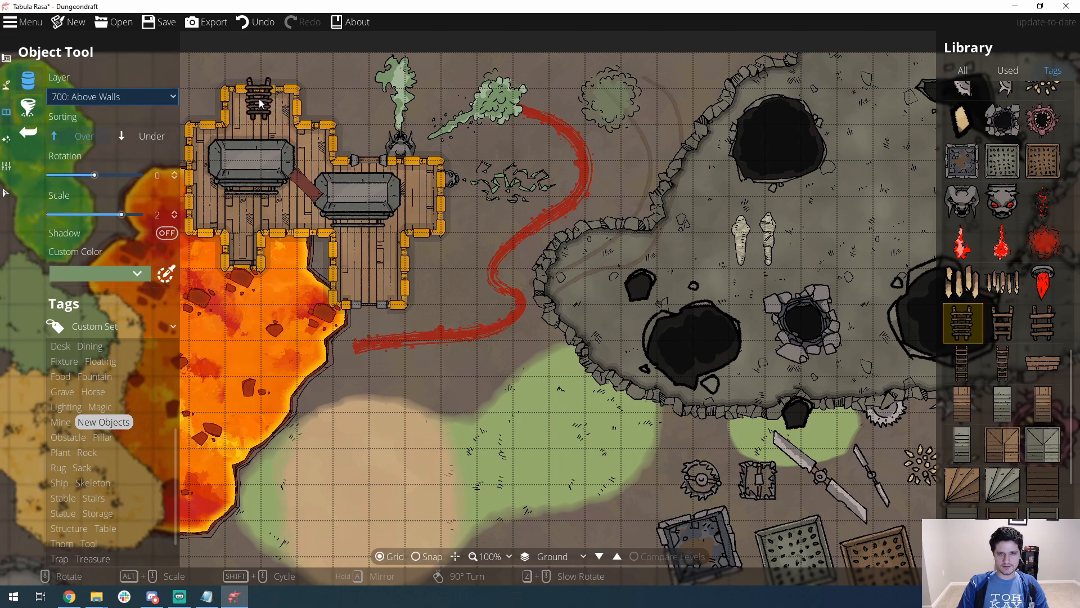
left_click(258, 103)
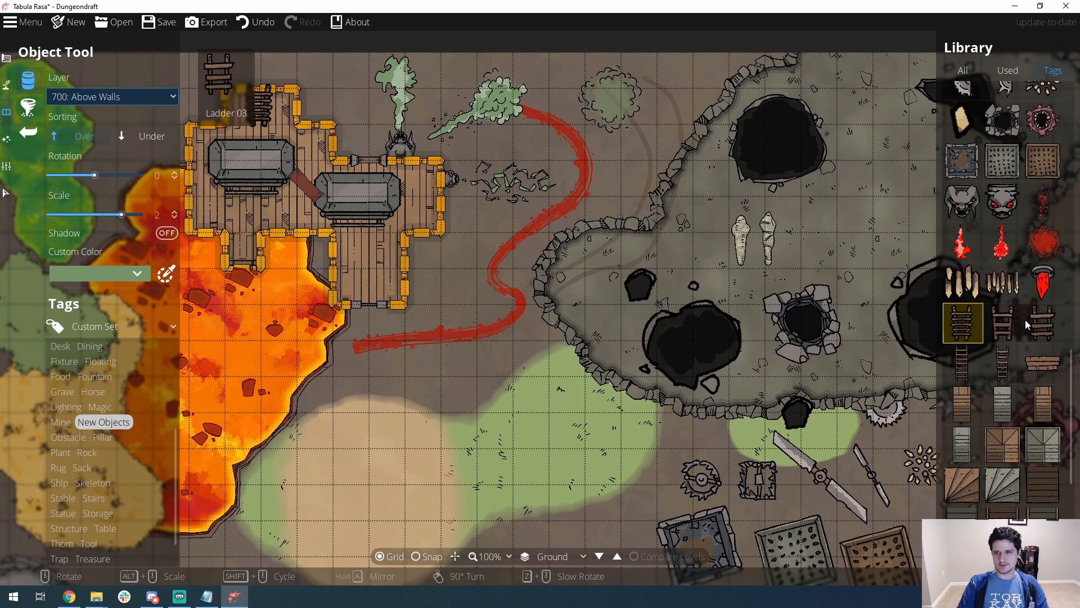
- Place the long narrow ladder at the south wall of the building's southern room, with rotation -180 and scale 1
left_click(962, 363)
scroll(373, 242, "down", 10)
scroll(371, 245, "down", 3)
scroll(365, 279, "down", 7, "alt")
scroll(366, 283, "up", 1)
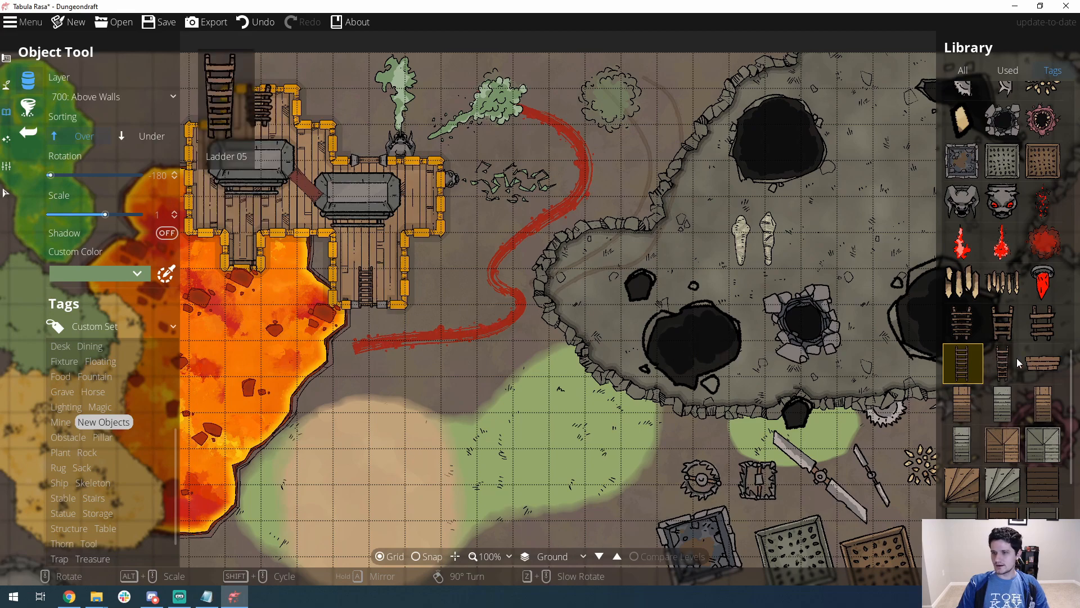
- Place the wooden planks east of the lava and the Stairs 09 wooden staircase northeast of them, both with rotation 0 and scale 2
left_click(1042, 363)
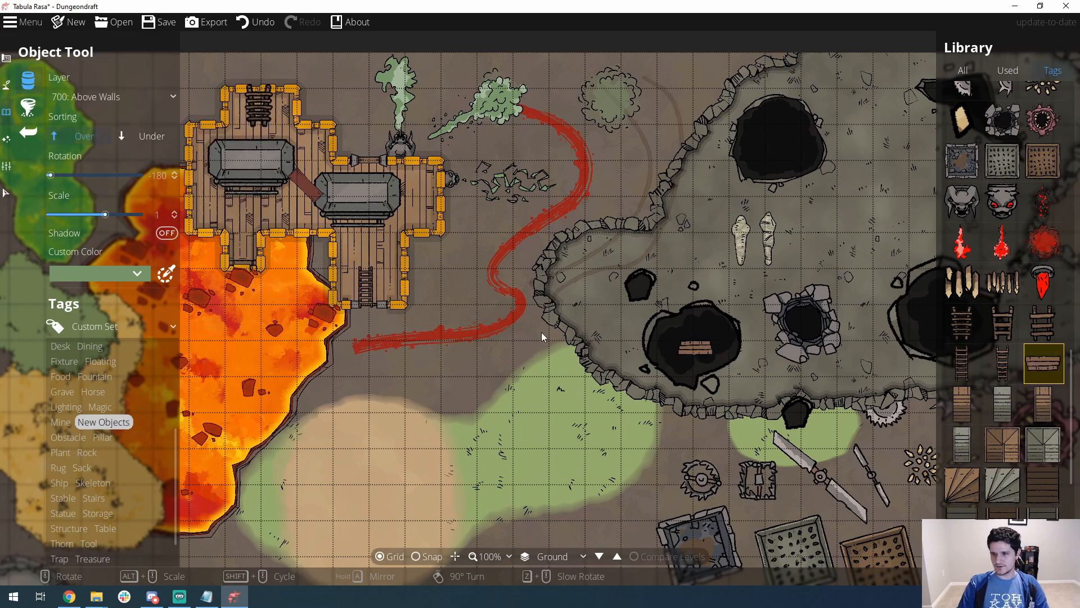
scroll(375, 365, "up", 7)
left_click(977, 407)
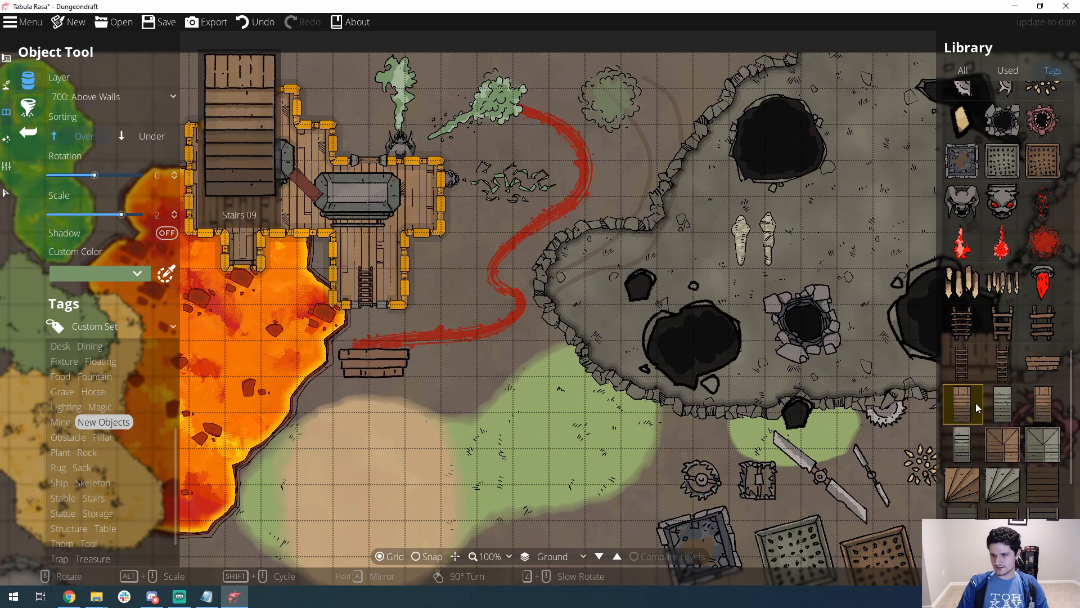
left_click(452, 321)
- Place the stone staircase and framed wooden staircase in a row east of Stairs 09, and the framed stone staircase southwest of it
left_click(1003, 404)
left_click(534, 321)
left_click(1043, 404)
left_click(637, 327)
left_click(962, 444)
left_click(333, 463)
- Place the wide wooden and stone turning staircases side by side, south of the row of straight staircases
left_click(1003, 445)
left_click(447, 464)
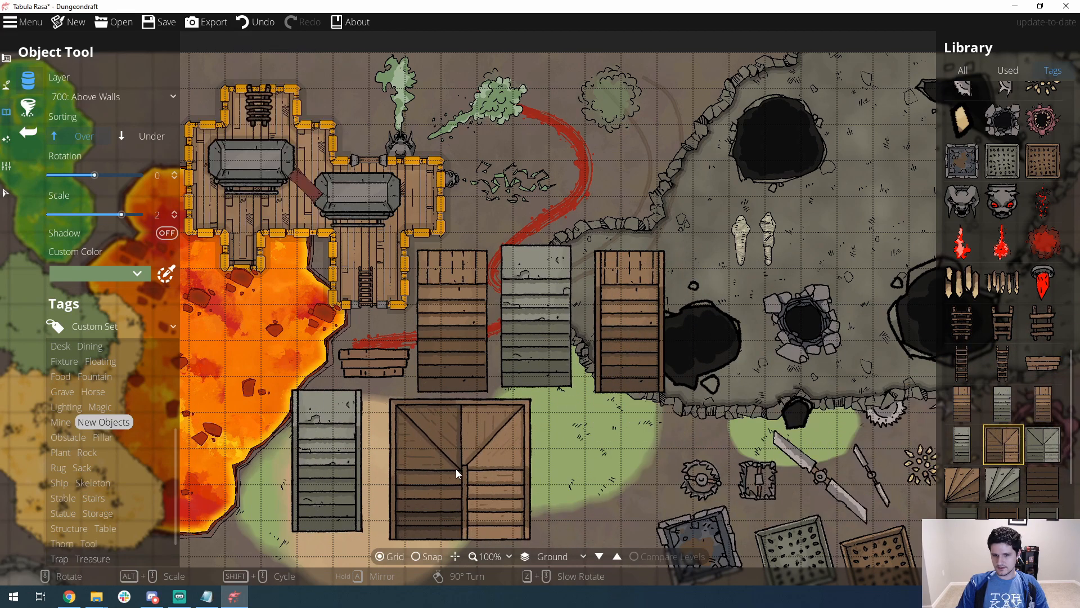
left_click(1045, 447)
left_click(598, 462)
- Place the wooden Stairs Down 01 corner piece east of the straight staircases, with its stone counterpart directly south of it
left_click(961, 483)
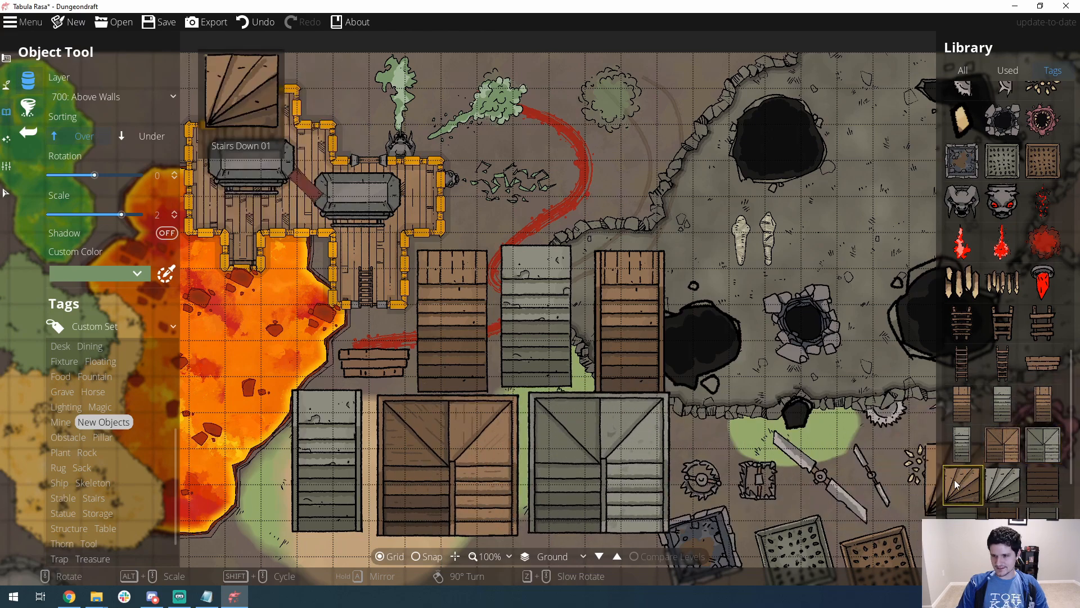
left_click(713, 286)
left_click(999, 481)
left_click(707, 360)
- Place the four dark stair end pieces, two south of the cave wall and two framed ones stacked northward beside the corner stairs
left_click(1045, 492)
left_click(730, 474)
left_click(962, 512)
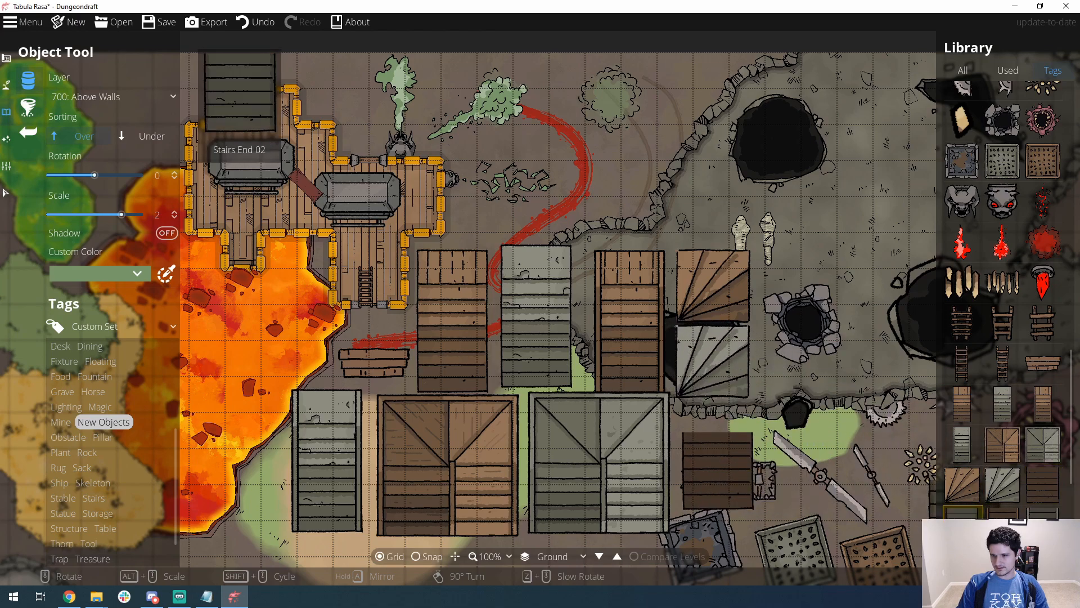
left_click(812, 456)
left_click(1003, 512)
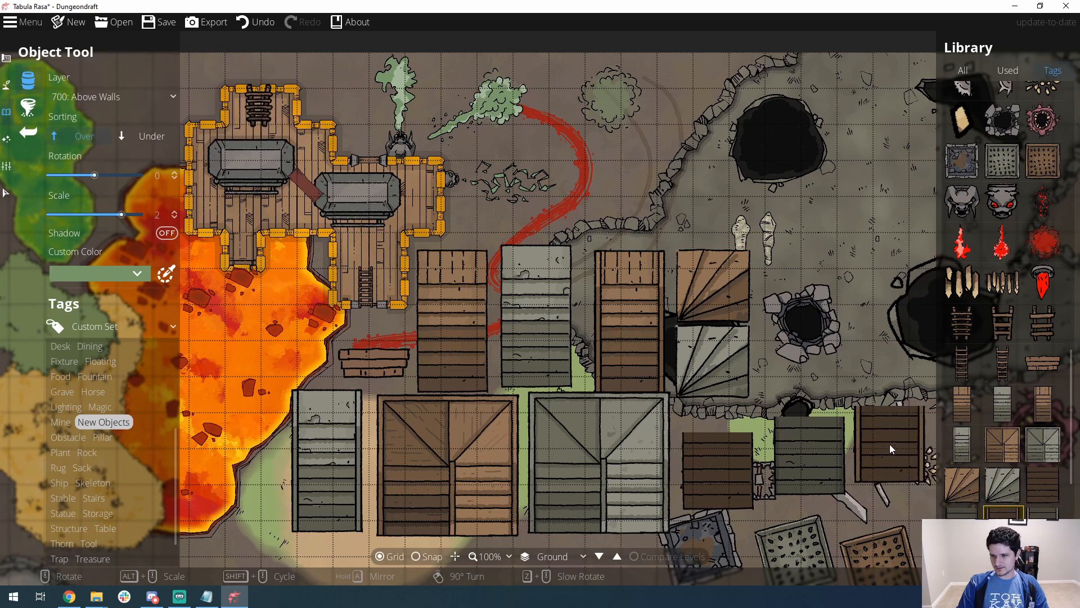
left_click(808, 369)
left_click(1043, 510)
left_click(804, 279)
- Place the wooden round spiral staircase and the stone Stairs Round 04 side by side along the cave's south wall
left_click_drag(855, 322, 689, 297)
scroll(973, 467, "down", 3)
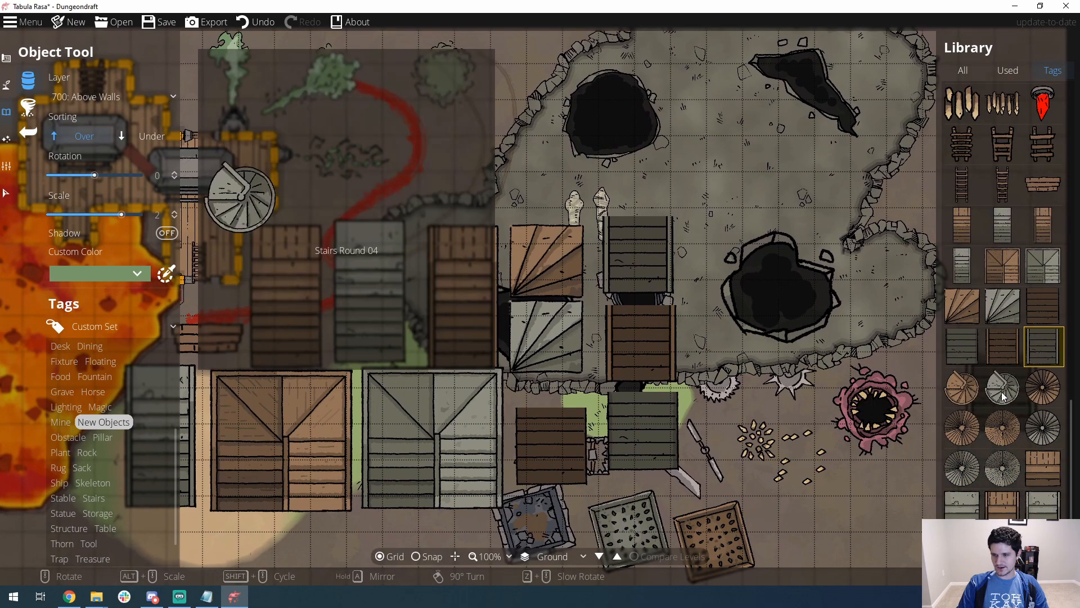
left_click(963, 387)
left_click(740, 400)
left_click(1003, 388)
left_click(824, 396)
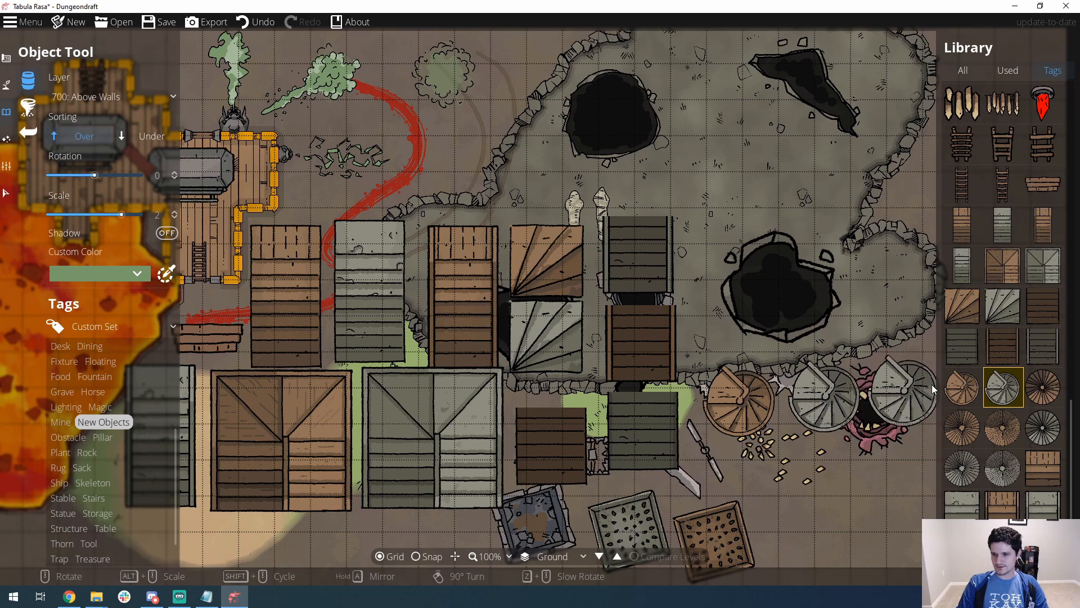
- Place the closed wooden spiral stairs in small near the floor traps, medium on the cave floor, and large between building and cave
left_click(1042, 388)
left_click(963, 427)
left_click(716, 262)
left_click(1003, 426)
left_click(483, 184)
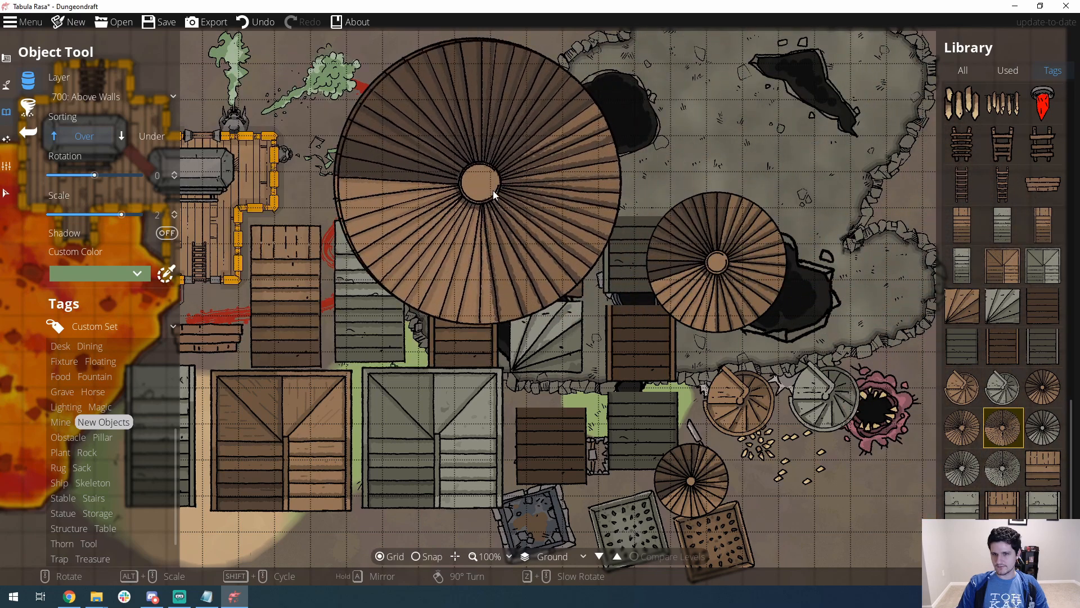
- Place the closed stone spiral stairs in small, medium and large sizes from west to east across the turning staircases
left_click(1043, 426)
left_click(264, 401)
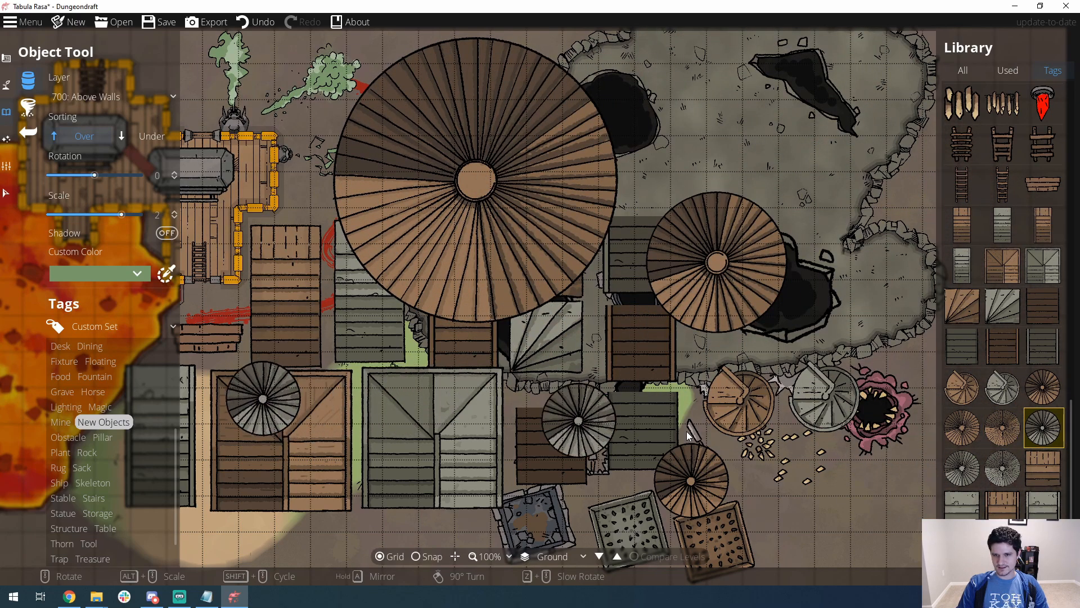
left_click(962, 467)
left_click(398, 406)
left_click(986, 462)
left_click(604, 389)
- Place Stairs Square 05 and Stairs Square 06 side by side on the northern cave floor
left_click(1038, 468)
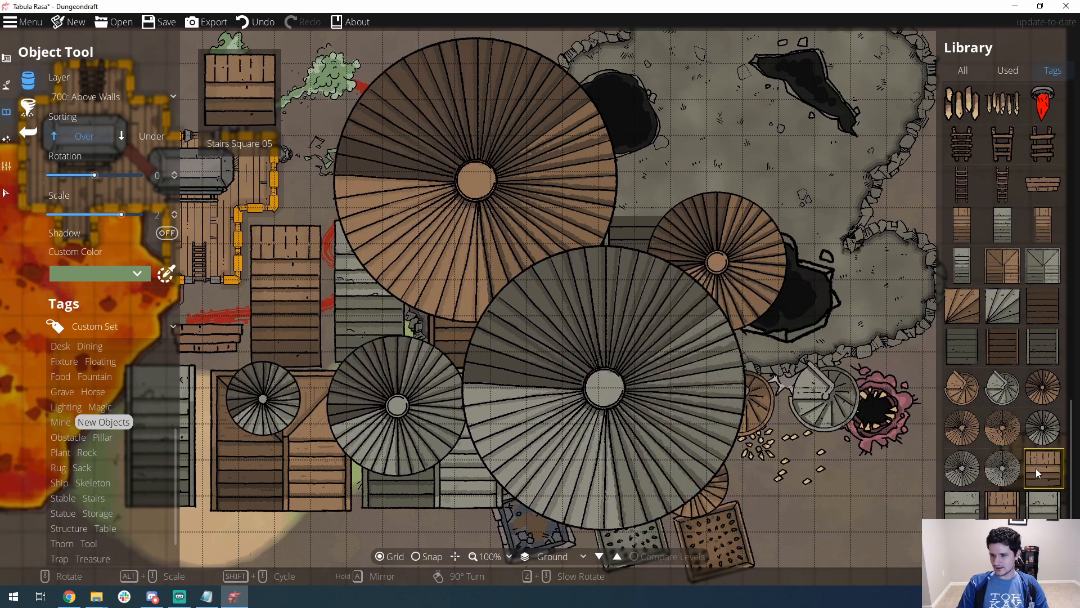
left_click(686, 144)
left_click(964, 501)
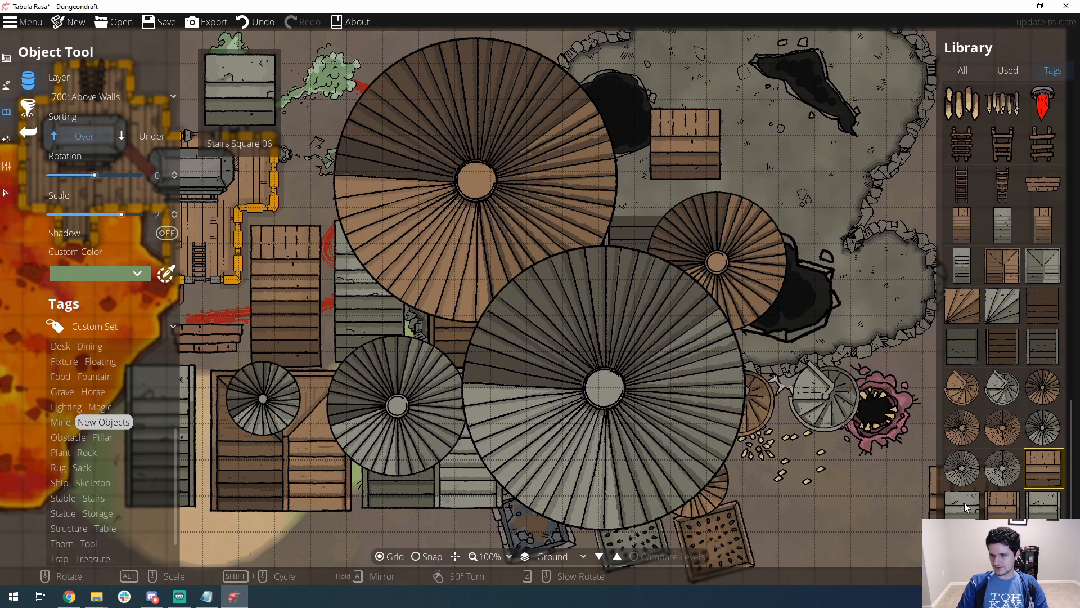
left_click(774, 144)
- Place the four long upward staircases in a row westward from the cave's southeast chamber, including Stairs Up 01 and Stairs Up 03
scroll(1029, 425, "down", 2)
left_click(1006, 446)
left_click(822, 306)
left_click(962, 459)
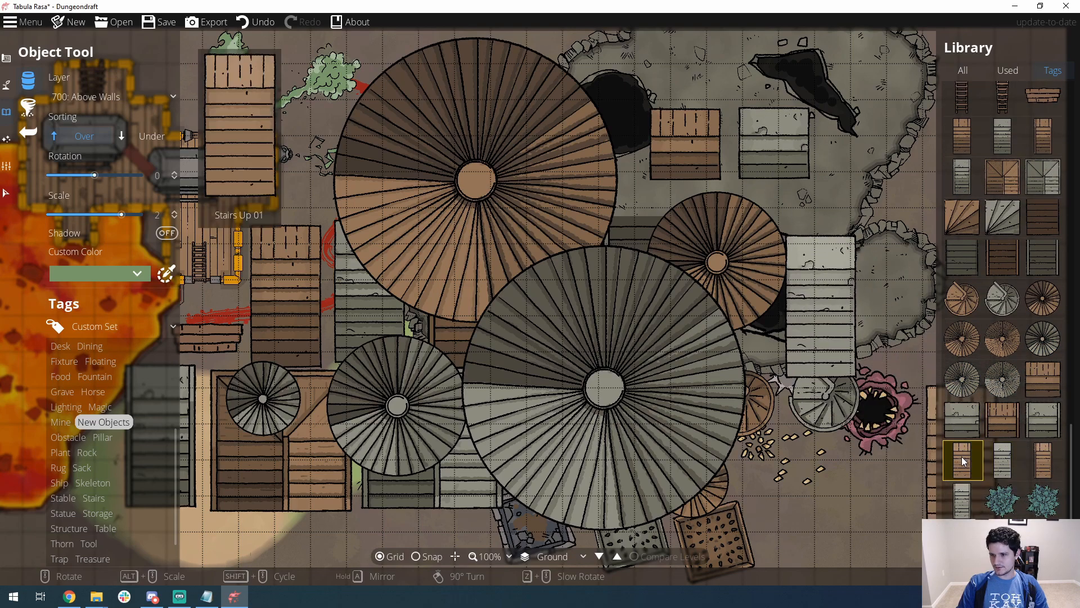
left_click(730, 305)
left_click(1045, 460)
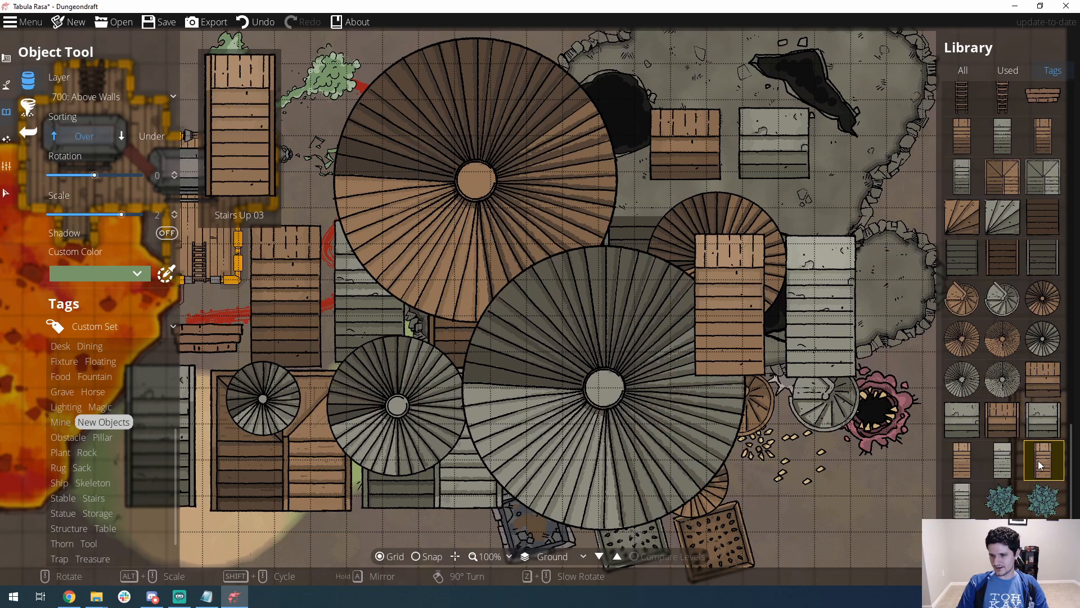
left_click(624, 289)
left_click(956, 498)
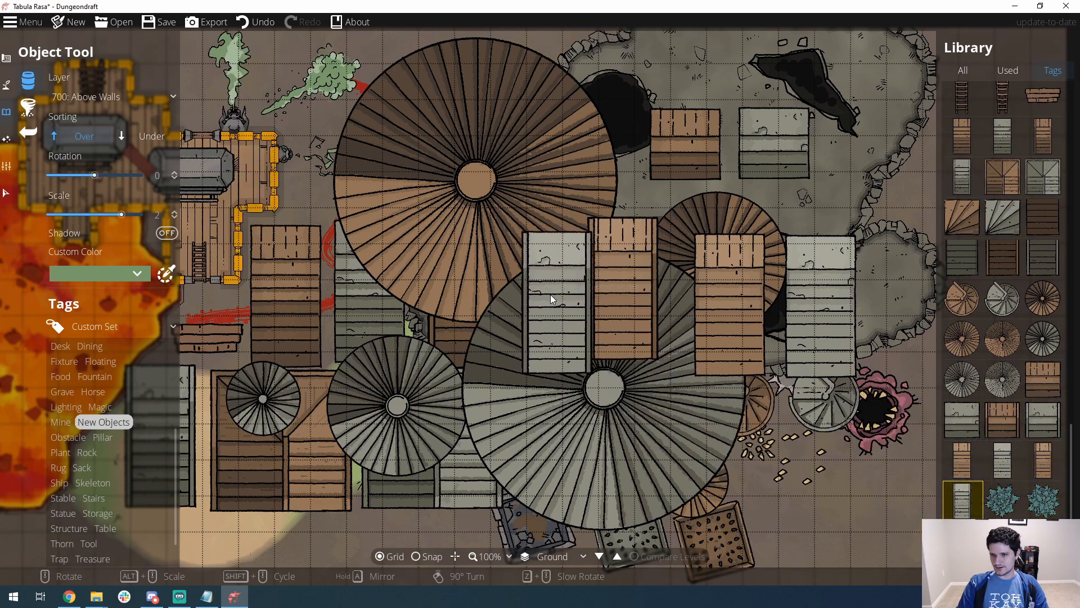
left_click(538, 284)
- Place the first teal bush south of the toothed pit near the map's southeast corner, with rotation 0 and scale 2
key("s")
key("d")
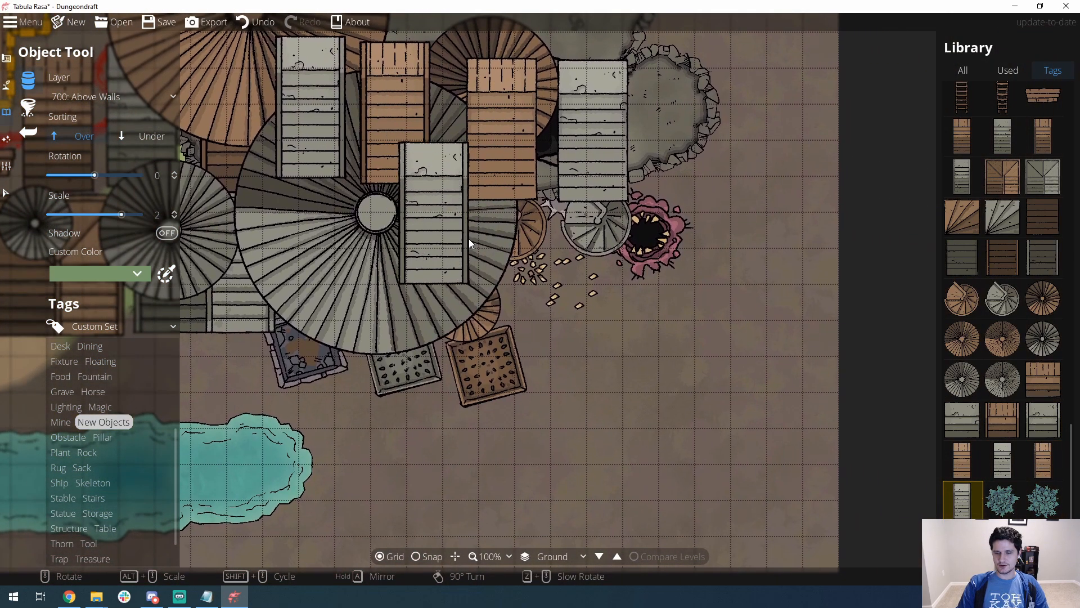
left_click(1003, 499)
left_click(512, 245)
- Place the second teal bush at scale 2 in the map's southeast corner, and a larger bush variant at scale 1.2 beside the pond
left_click(1044, 500)
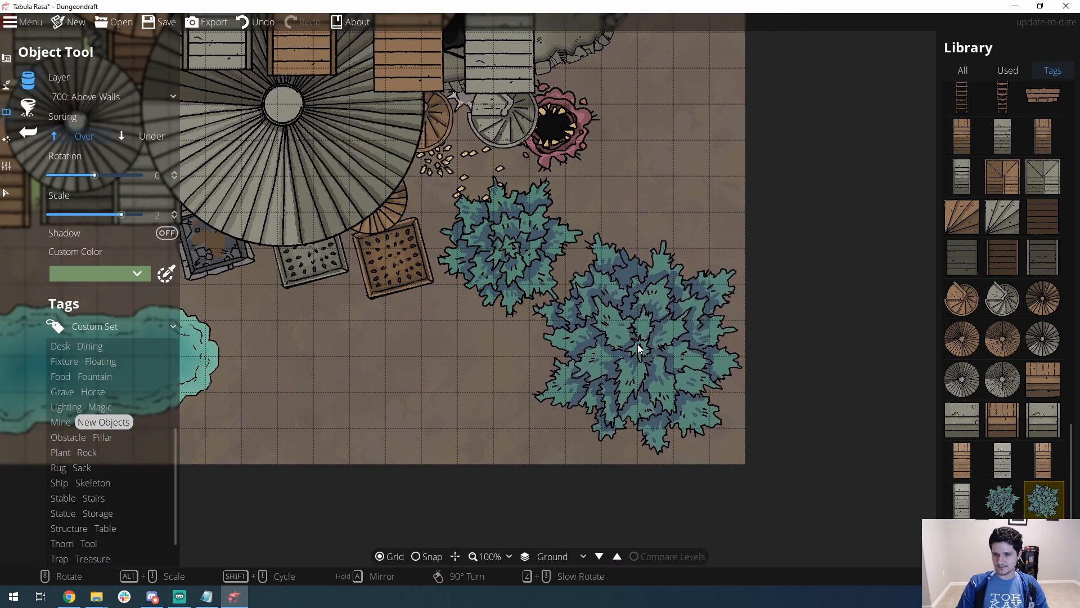
left_click(640, 348)
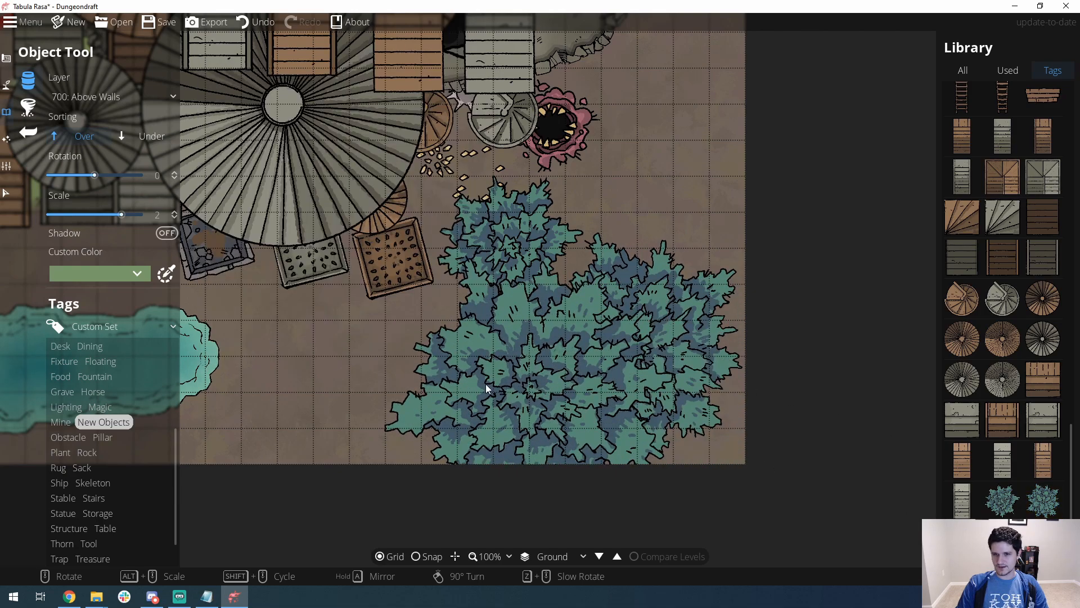
scroll(310, 300, "down", 8, "alt")
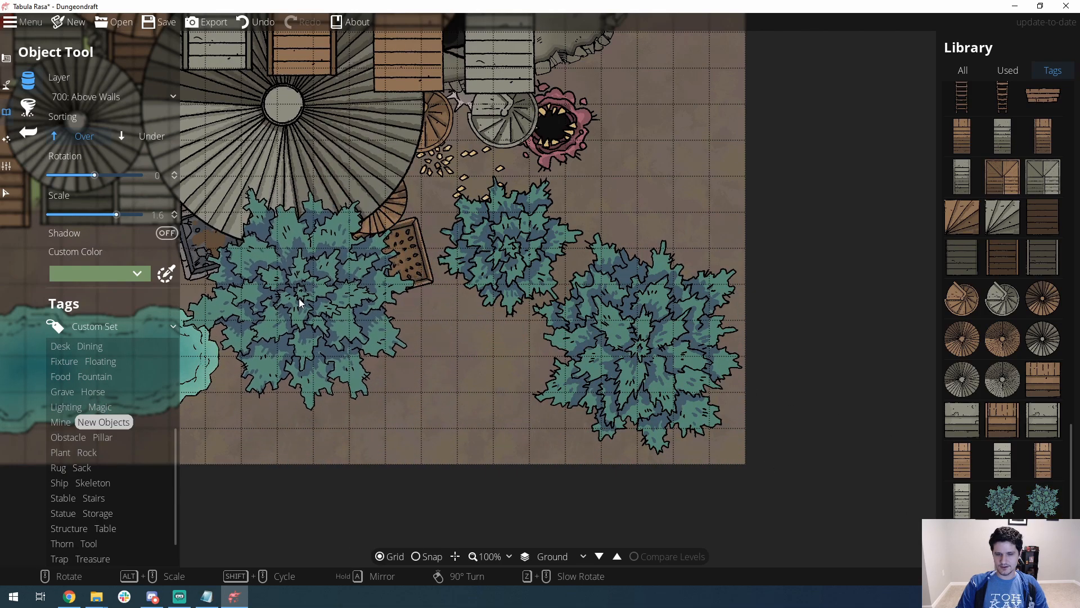
left_click(294, 278)
- Switch to the next larger bush variant and place it at scale 0.6 between the pond-side bush and the southeast corner bush
scroll(485, 312, "down", 2, "shift")
scroll(350, 386, "up", 1, "shift")
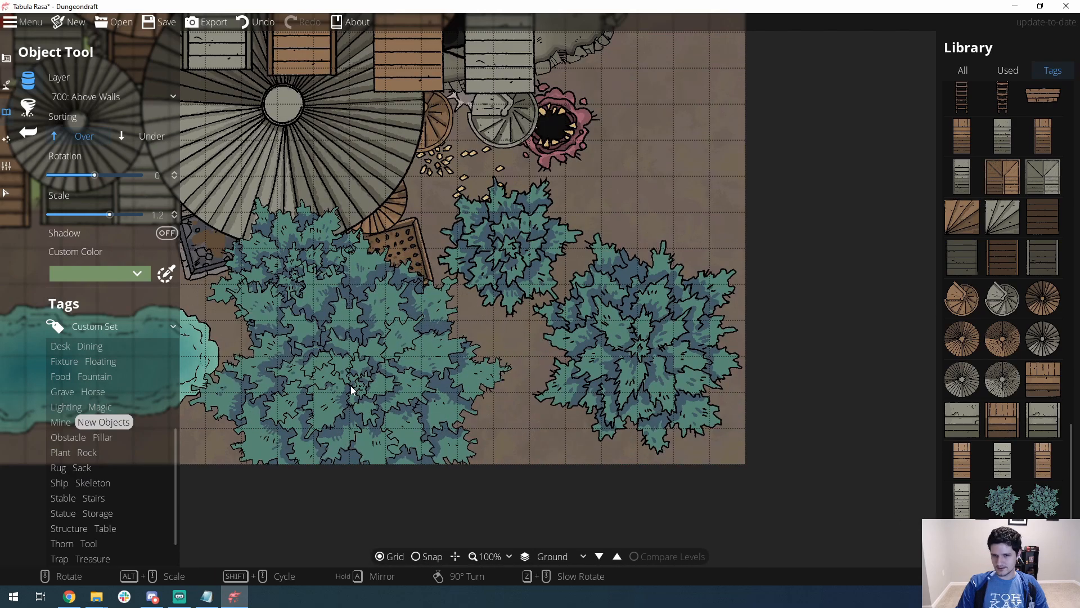
scroll(403, 381, "down", 6, "alt")
scroll(413, 381, "down", 5, "alt")
scroll(424, 383, "up", 6, "alt")
scroll(428, 382, "down", 1, "alt")
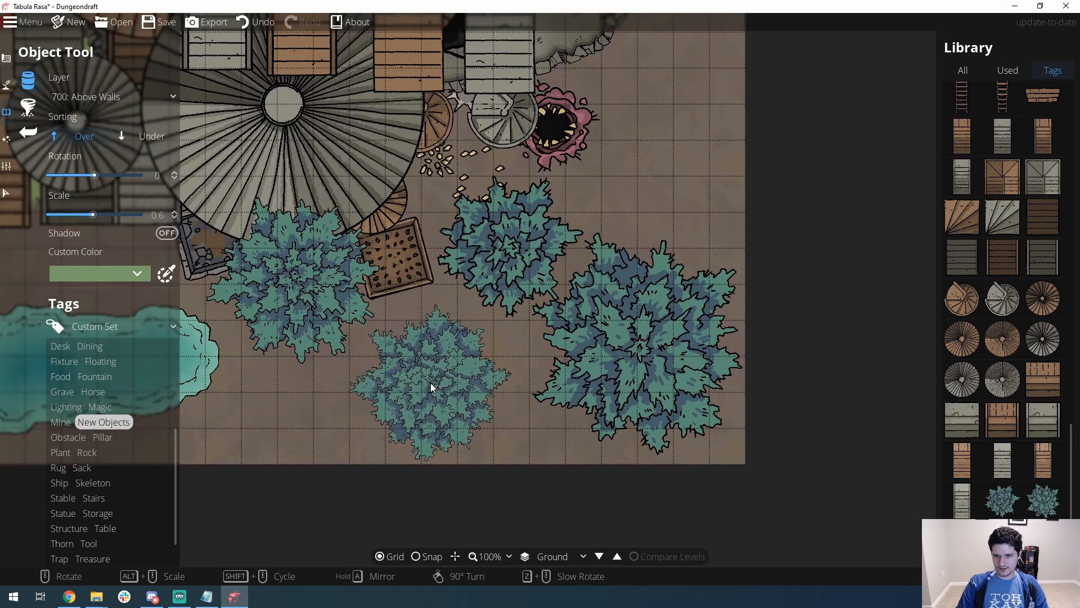
scroll(432, 382, "down", 1, "shift")
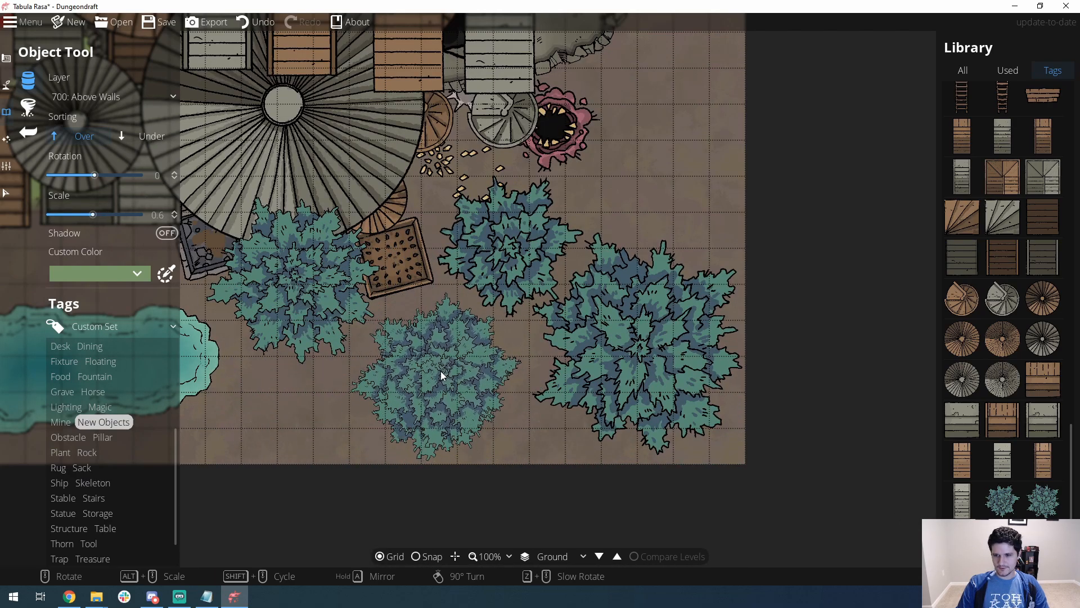
left_click(444, 368)
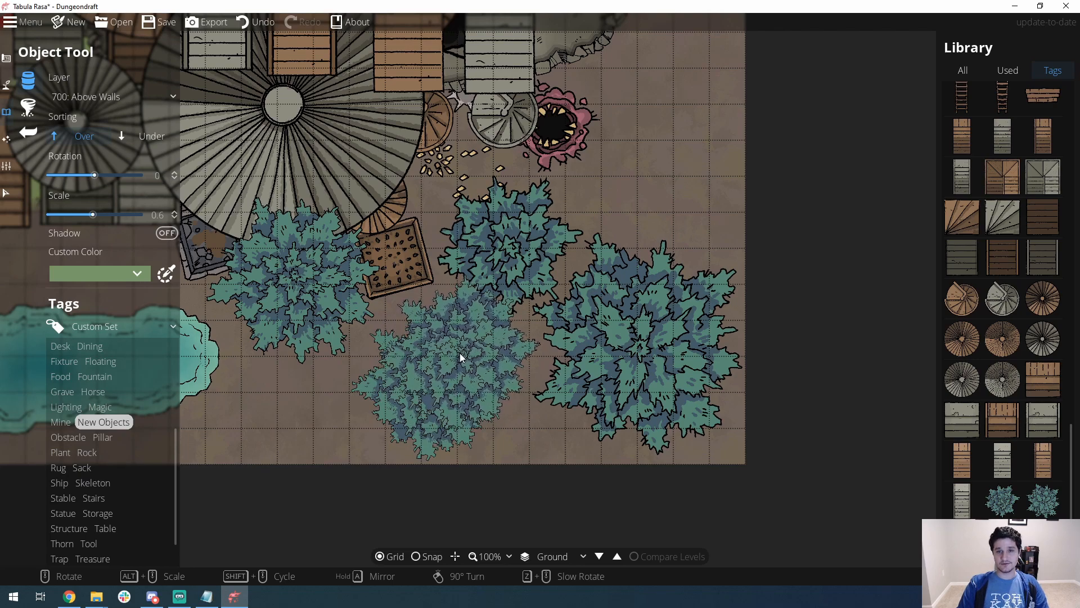